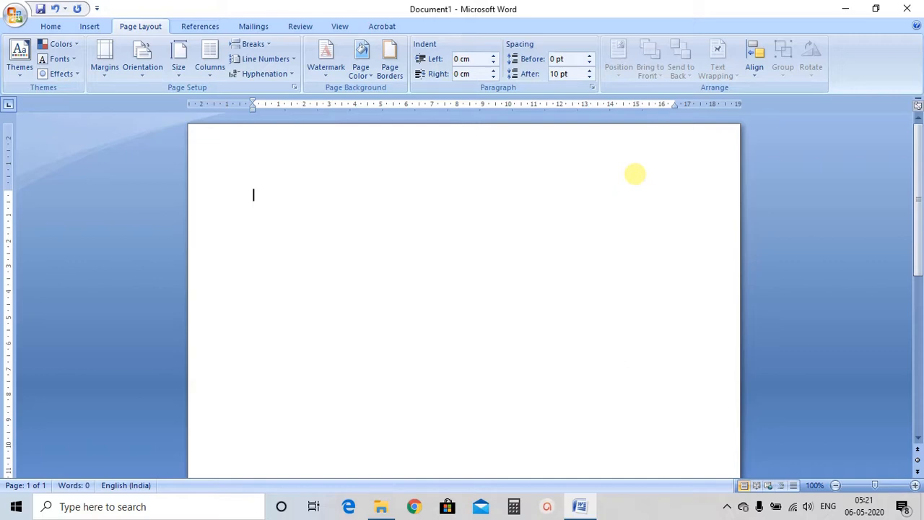
# Open the "online safety" document from the Documents folder
pyautogui.click(16, 13)
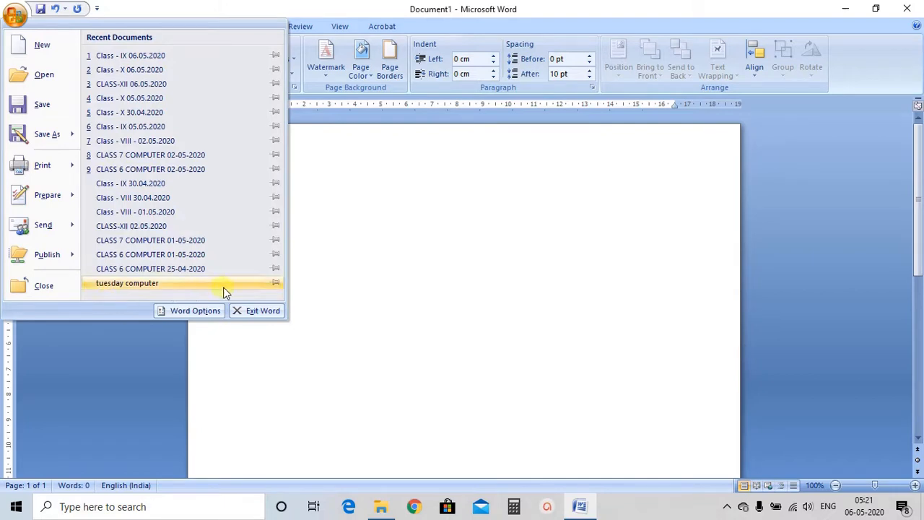
pyautogui.click(33, 82)
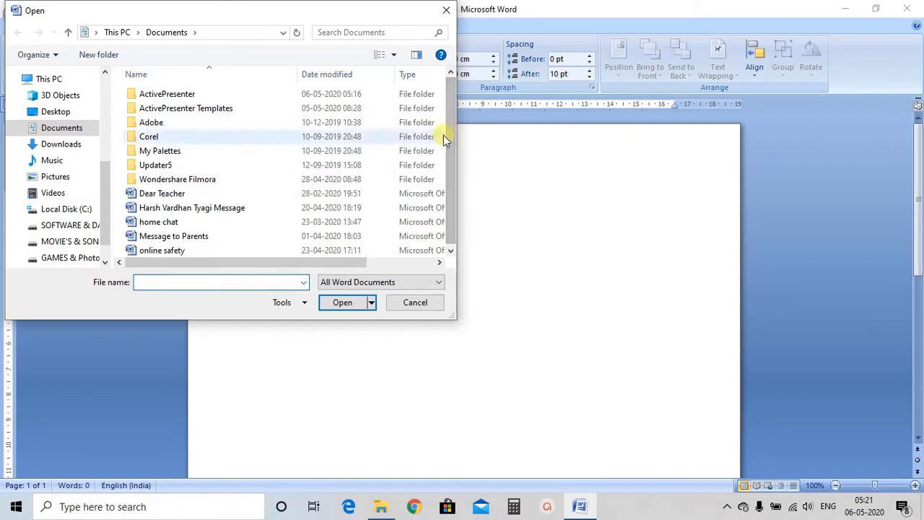
pyautogui.moveTo(449, 138); pyautogui.dragTo(458, 179)
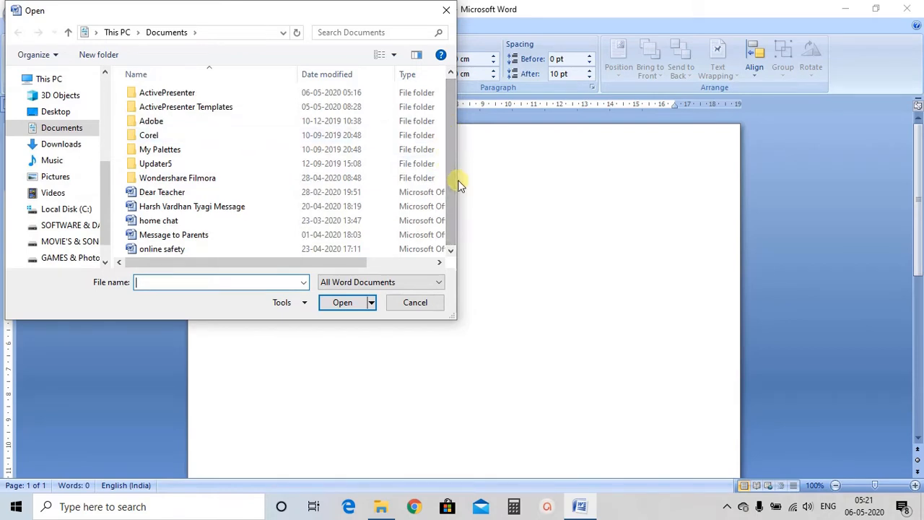
pyautogui.doubleClick(171, 249)
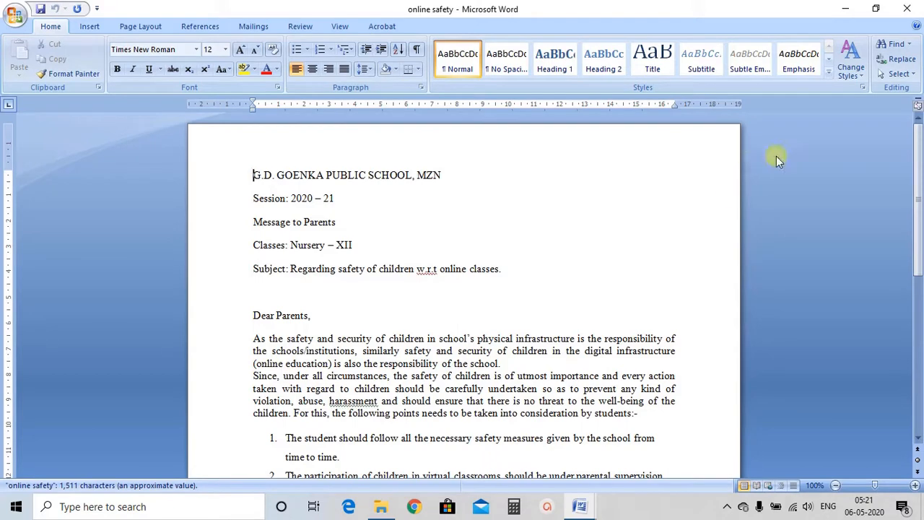
pyautogui.moveTo(913, 195)
pyautogui.mouseDown()
pyautogui.moveTo(919, 379)
pyautogui.moveTo(913, 186)
pyautogui.mouseUp()
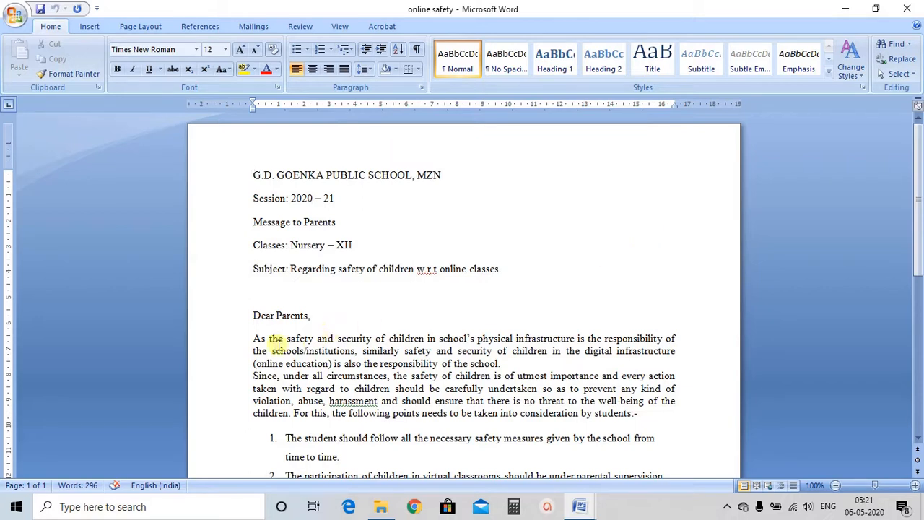
# Set the line spacing of the two introductory paragraphs below "Dear Parents," to Double
pyautogui.moveTo(254, 339); pyautogui.dragTo(640, 417)
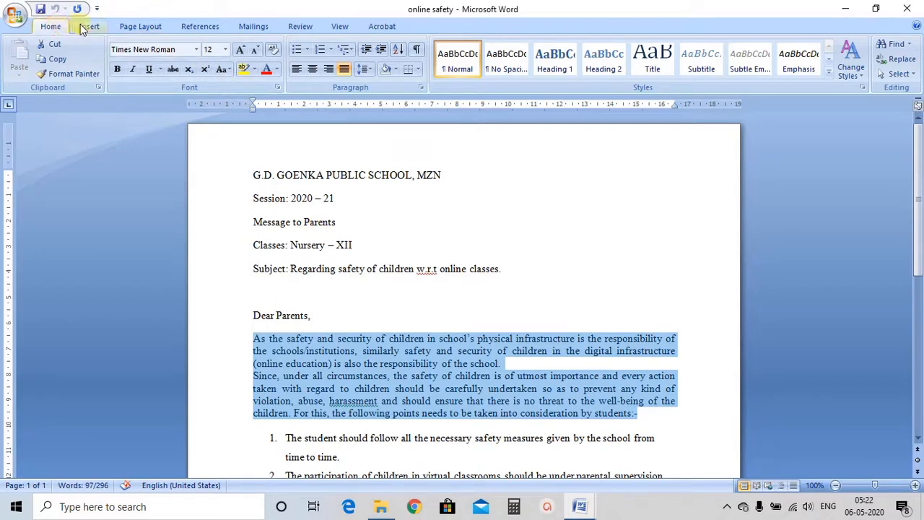
pyautogui.click(130, 28)
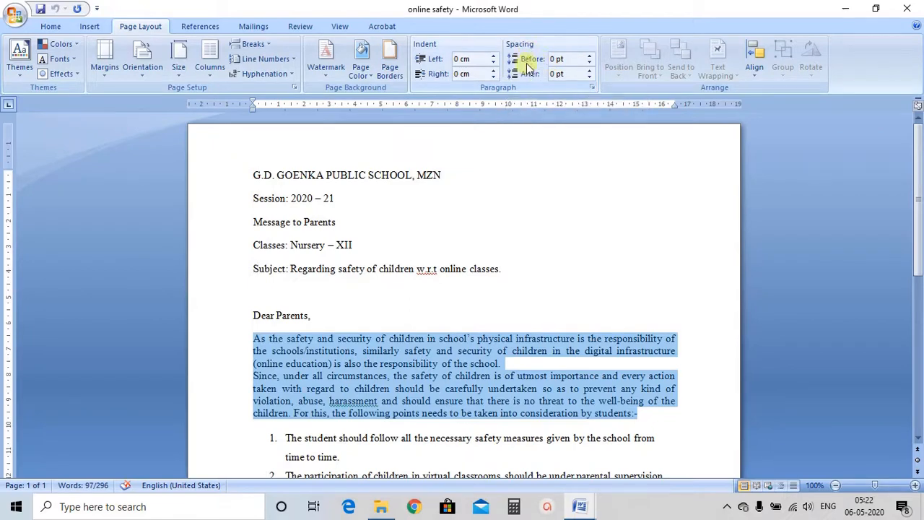
pyautogui.click(594, 91)
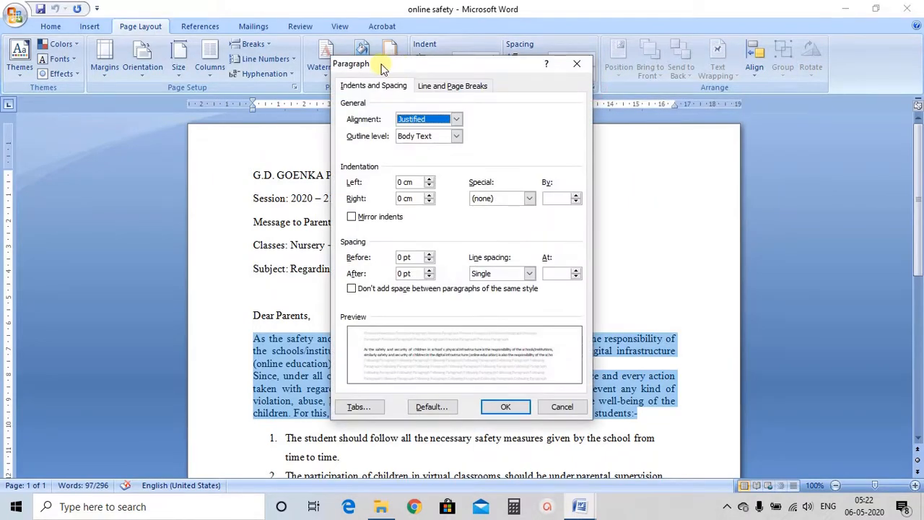
pyautogui.moveTo(382, 66); pyautogui.dragTo(440, 63)
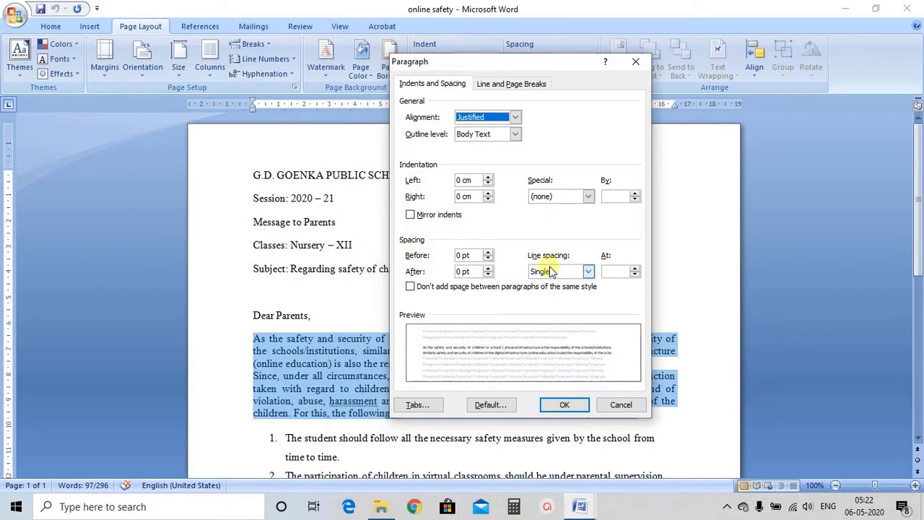
pyautogui.click(552, 272)
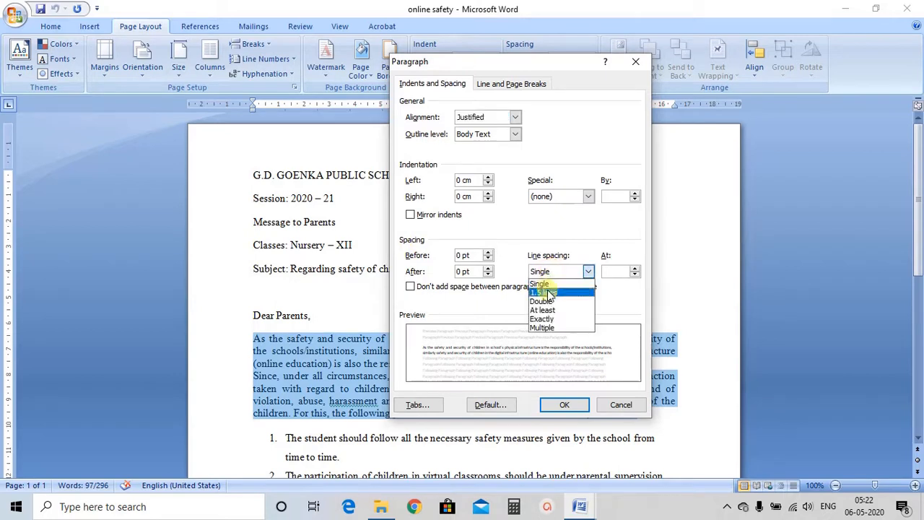
pyautogui.click(546, 291)
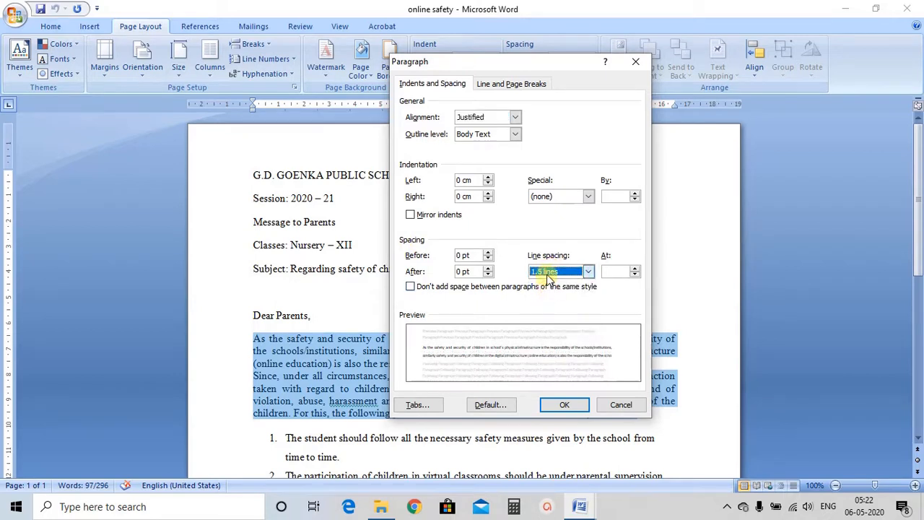
pyautogui.click(548, 271)
pyautogui.click(542, 302)
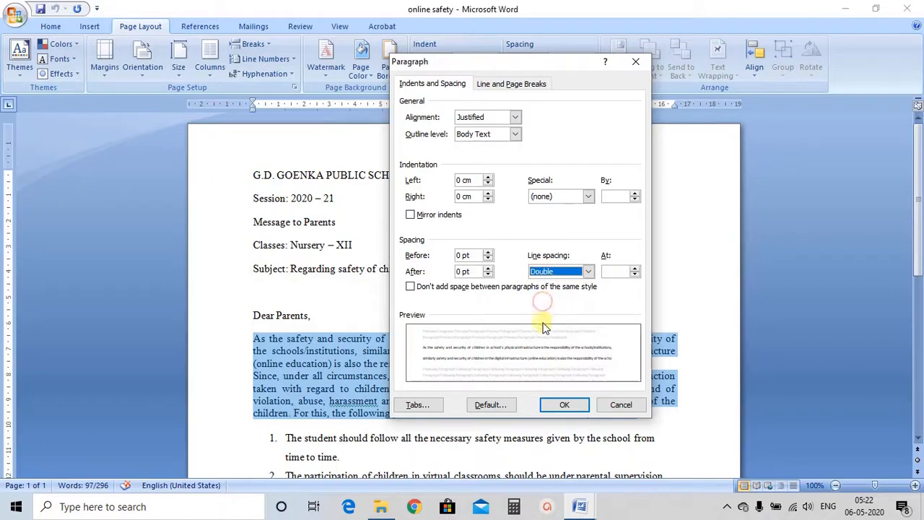
pyautogui.click(566, 406)
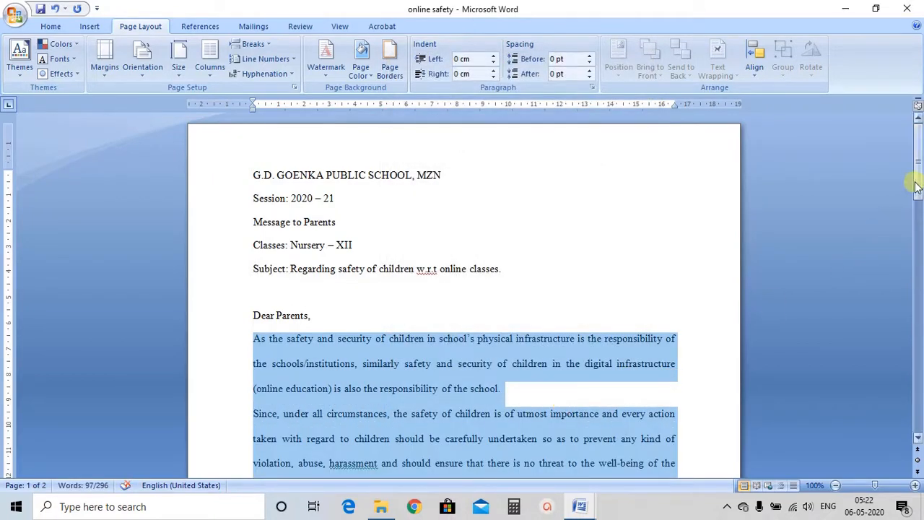
pyautogui.moveTo(918, 184); pyautogui.dragTo(920, 206)
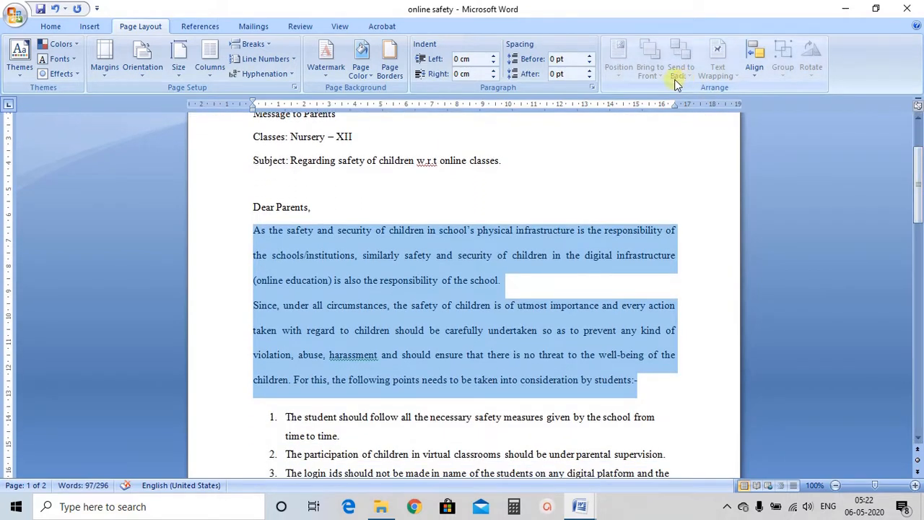
# Set the two introductory paragraphs to Single line spacing with 12 pt spacing after each paragraph
pyautogui.click(592, 88)
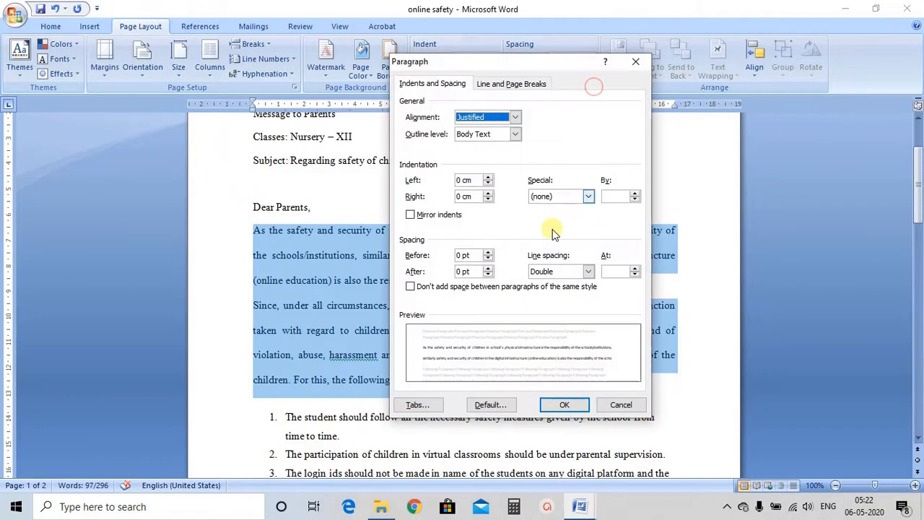
pyautogui.click(561, 271)
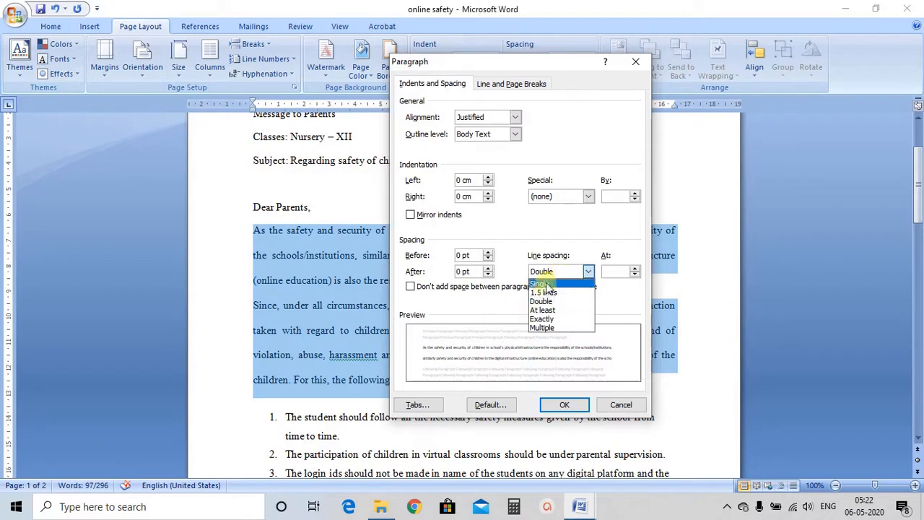
pyautogui.click(545, 285)
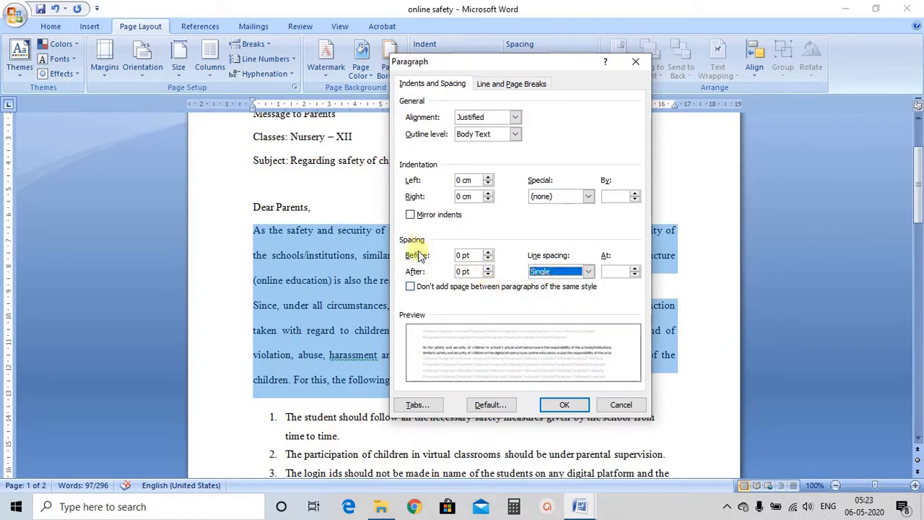
pyautogui.click(488, 268)
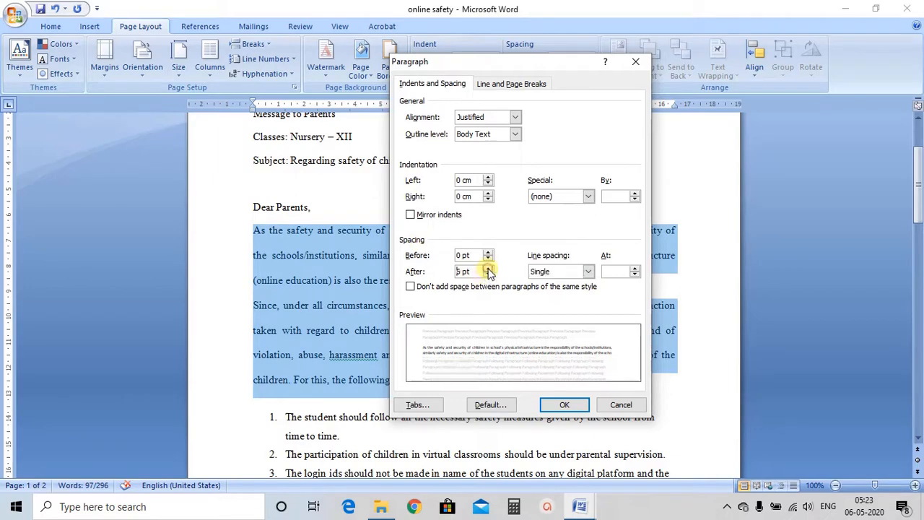
pyautogui.click(488, 268)
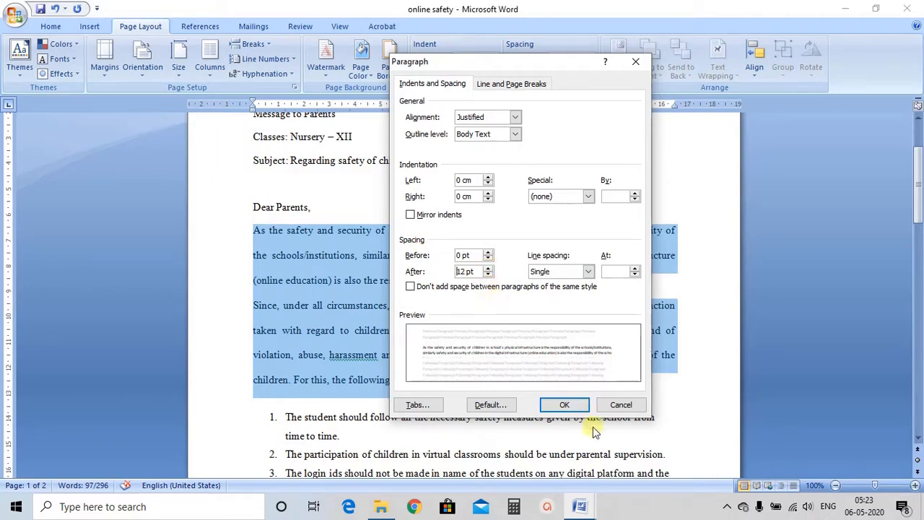
pyautogui.click(566, 405)
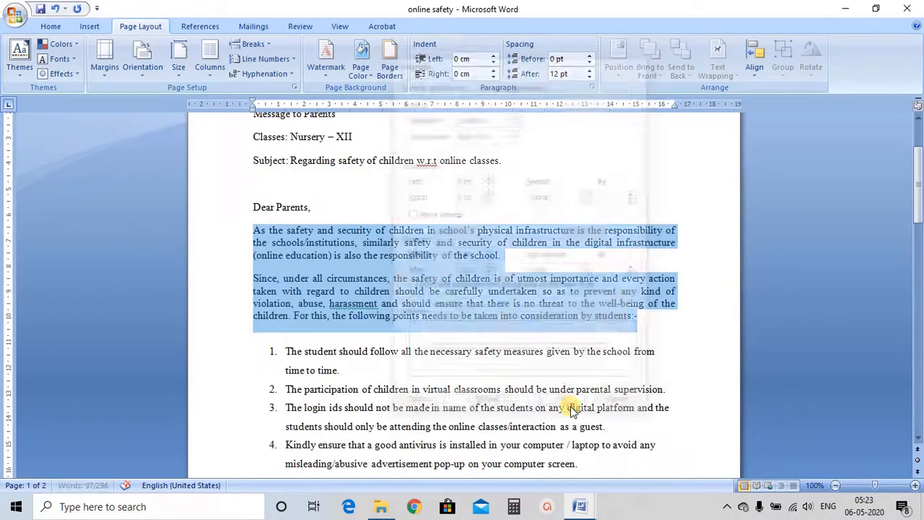
# Reselect the introductory text below "Dear Parents," and display its preset line spacing choices
pyautogui.click(280, 273)
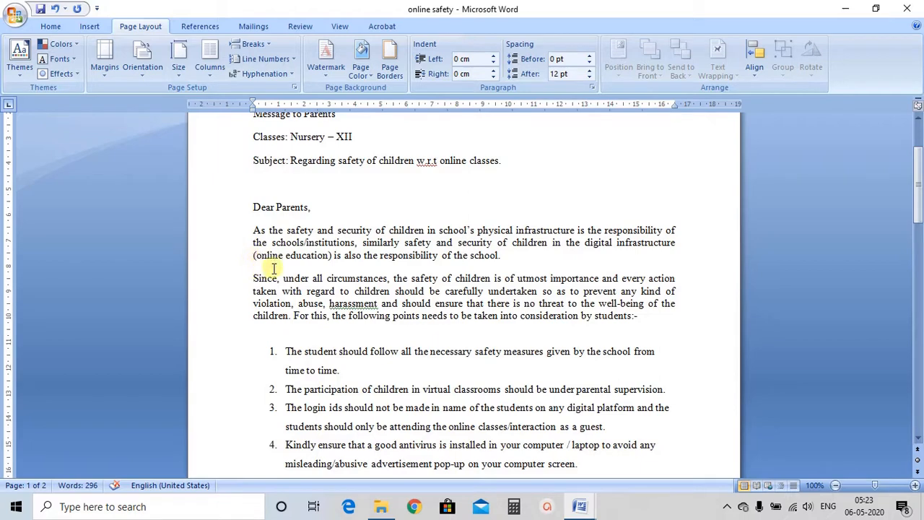
pyautogui.click(95, 26)
pyautogui.click(52, 26)
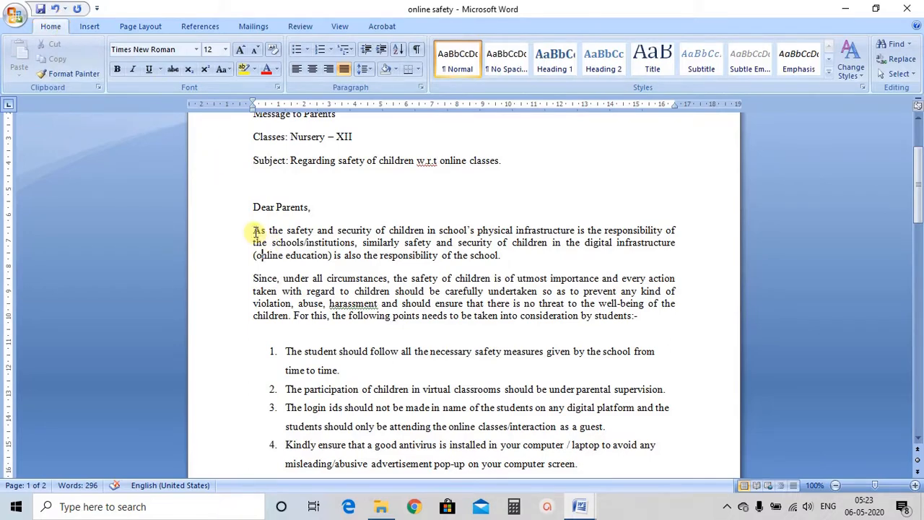
pyautogui.moveTo(253, 230); pyautogui.dragTo(322, 314)
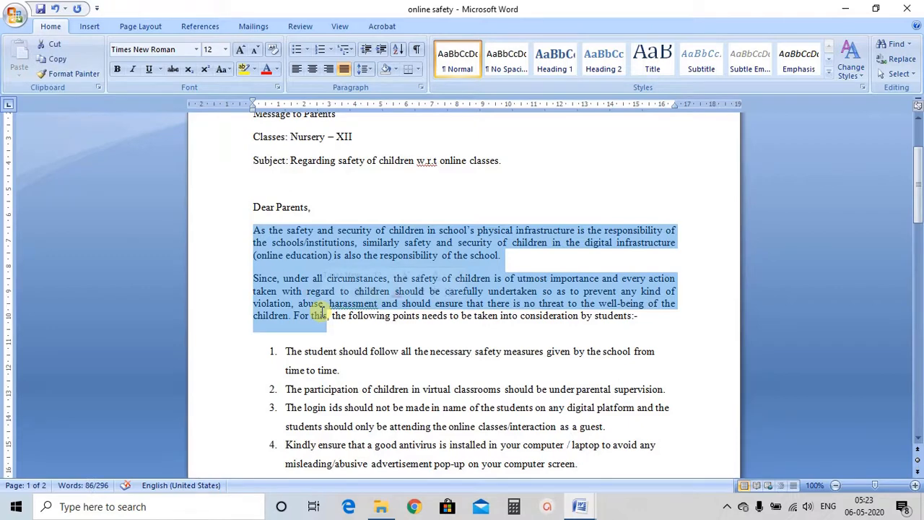
pyautogui.click(368, 68)
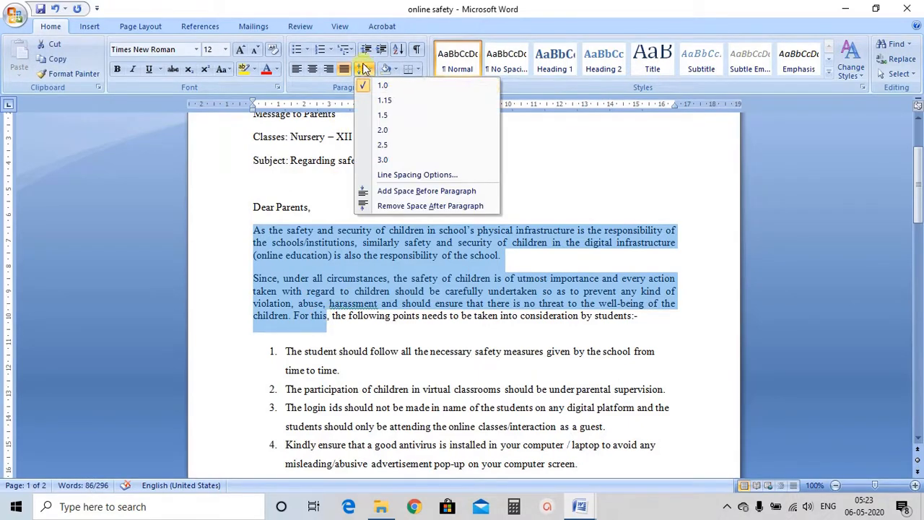
# Set the spacing after the two introductory paragraphs to 0 pt
pyautogui.click(148, 27)
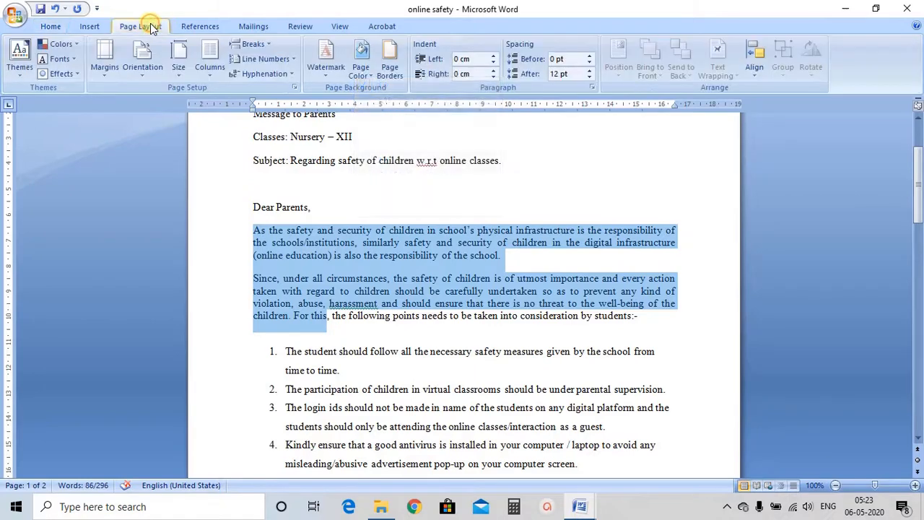
pyautogui.click(589, 77)
pyautogui.click(590, 77)
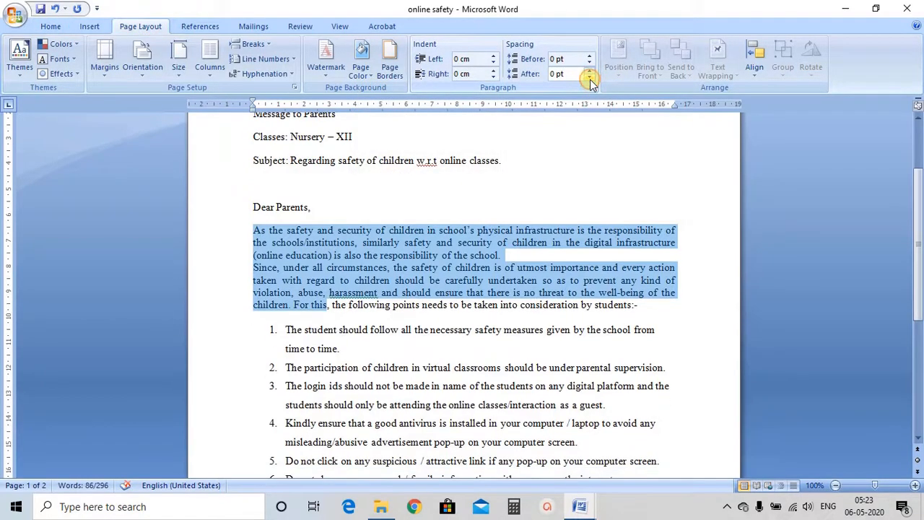
pyautogui.click(510, 257)
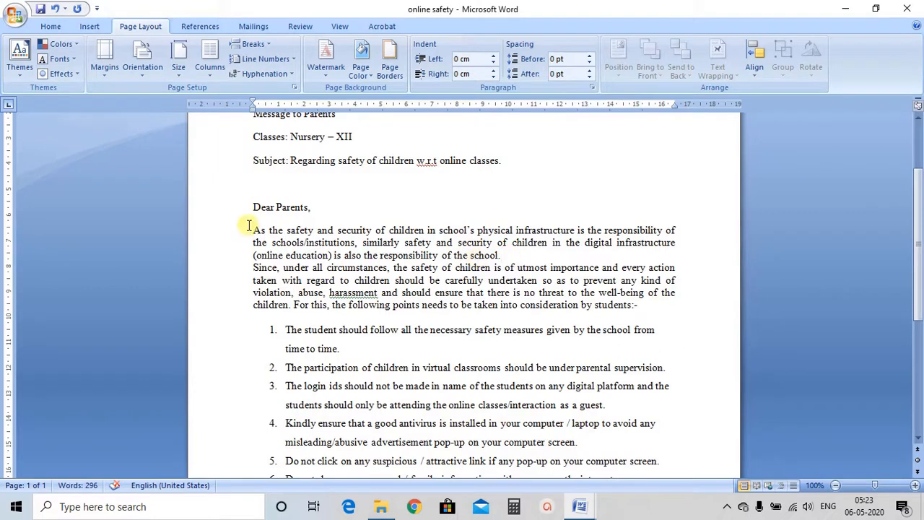
# Examine the full paragraph settings of the two introductory paragraphs without applying any changes
pyautogui.moveTo(254, 231); pyautogui.dragTo(345, 303)
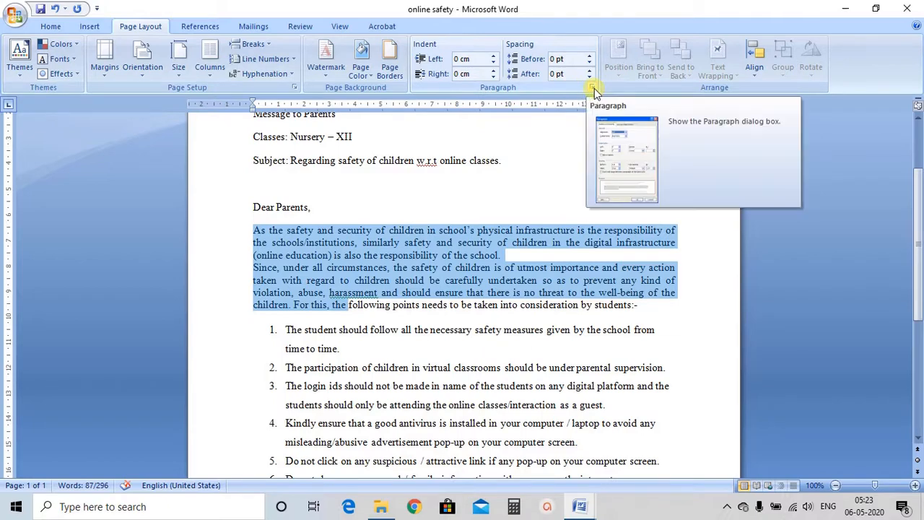
pyautogui.click(592, 88)
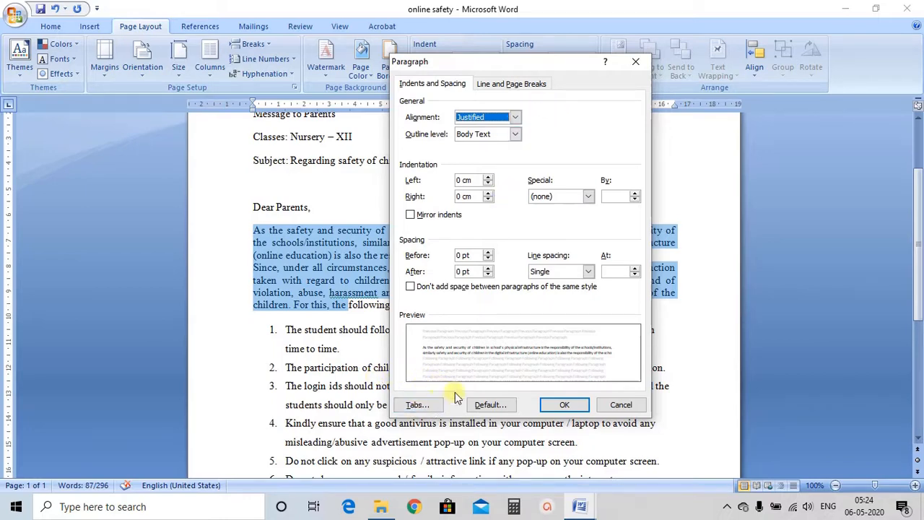
pyautogui.click(617, 406)
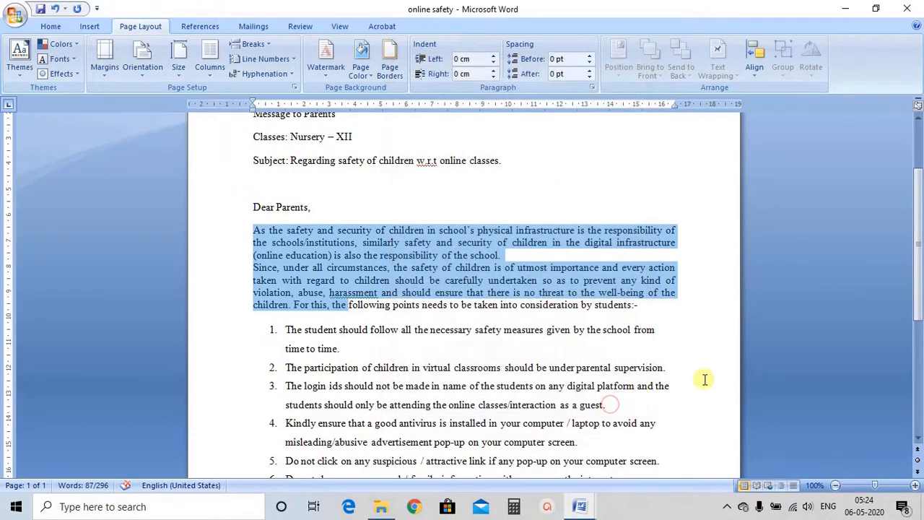
pyautogui.click(724, 373)
# Delete the space between "Regarding" and "safety" in the Subject line
pyautogui.moveTo(922, 302); pyautogui.dragTo(921, 249)
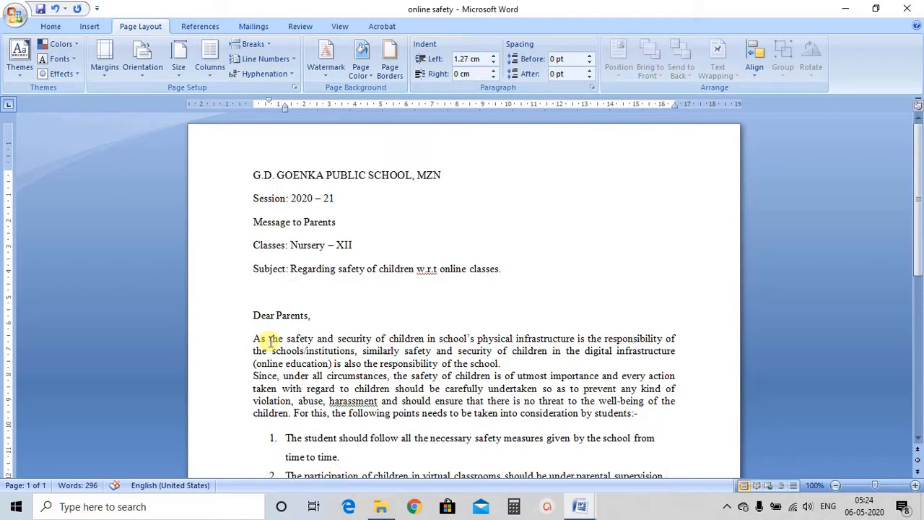
pyautogui.click(339, 271)
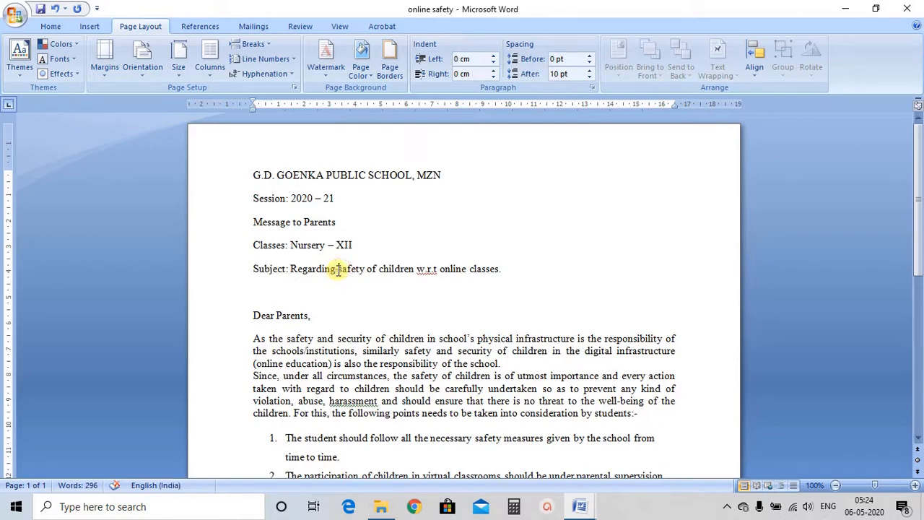
pyautogui.click(916, 486)
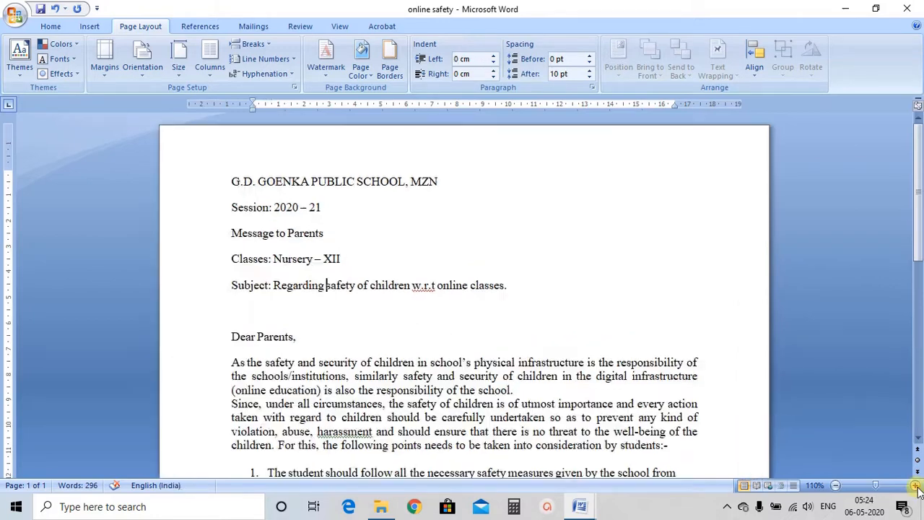
pyautogui.click(916, 486)
pyautogui.click(915, 486)
pyautogui.click(916, 486)
pyautogui.click(916, 486)
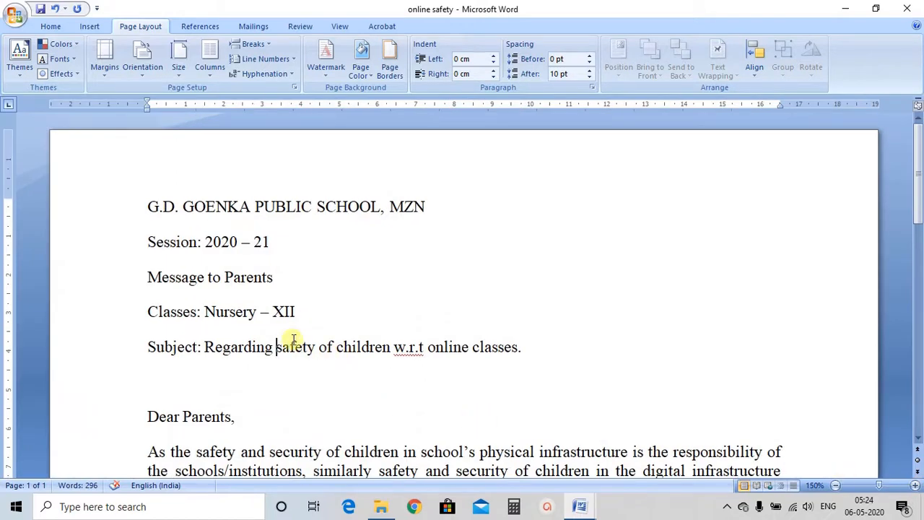
pyautogui.press('BackSpace')
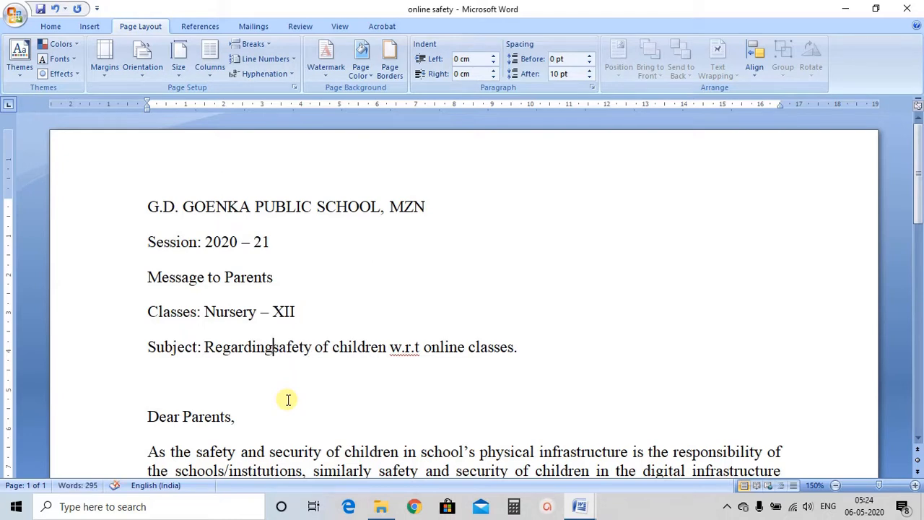
# Insert tabs between the words "Regarding", "safety", "of" and "children" in the Subject line
pyautogui.press('Tab')
pyautogui.press('Right')
pyautogui.press('Right')
pyautogui.press('Right')
pyautogui.press('Right')
pyautogui.press('Right')
pyautogui.press('Right')
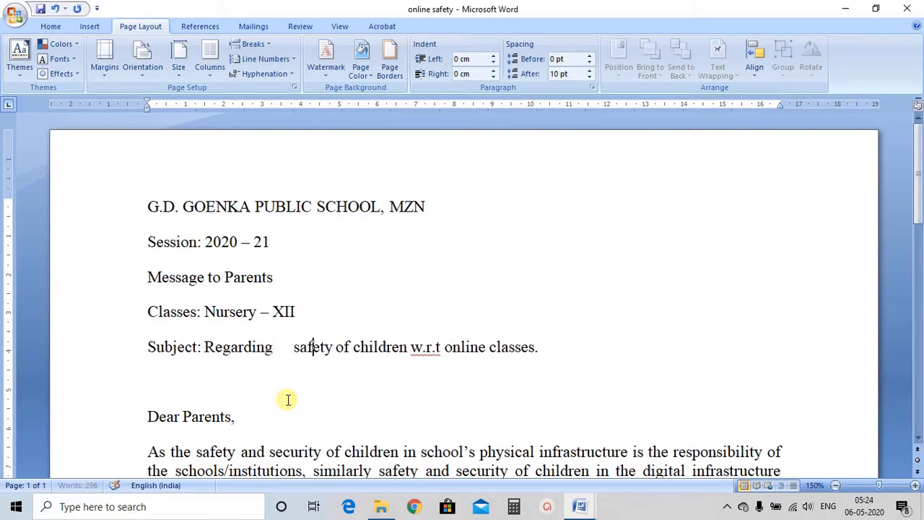
pyautogui.press('BackSpace')
pyautogui.press('Tab')
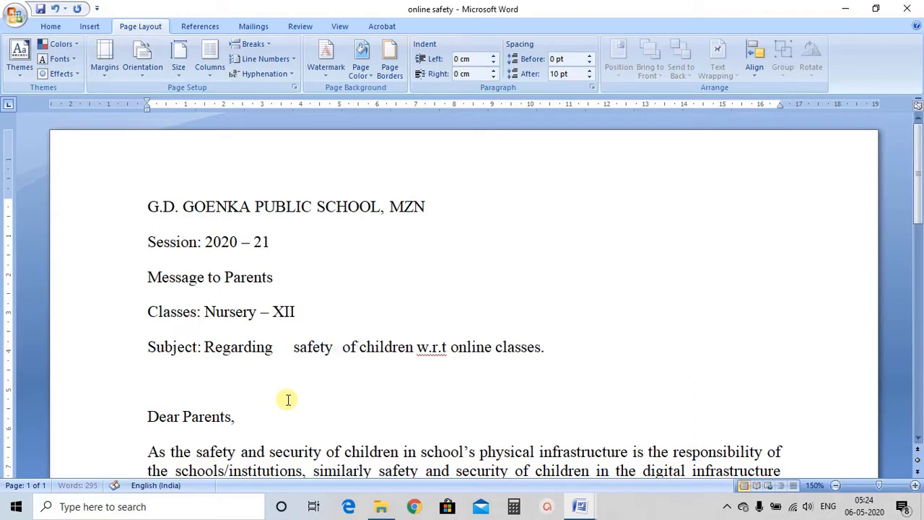
pyautogui.press('Right')
pyautogui.press('Right')
pyautogui.press('Tab')
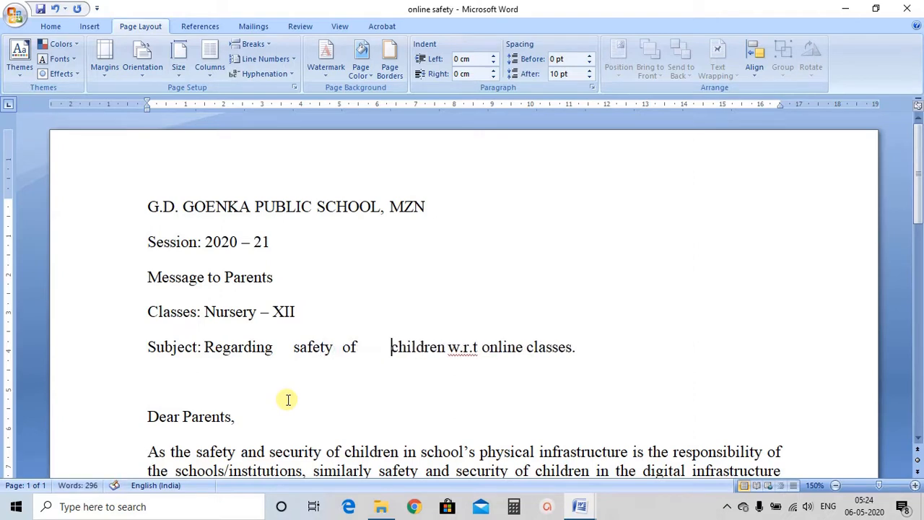
# Replace the spaces before and after "w.r.t" in the Subject line with tabs
pyautogui.press('Right')
pyautogui.press('Right')
pyautogui.press('Right')
pyautogui.press('Right')
pyautogui.press('Right')
pyautogui.press('Right')
pyautogui.press('Right')
pyautogui.press('Right')
pyautogui.press('BackSpace')
pyautogui.press('Tab')
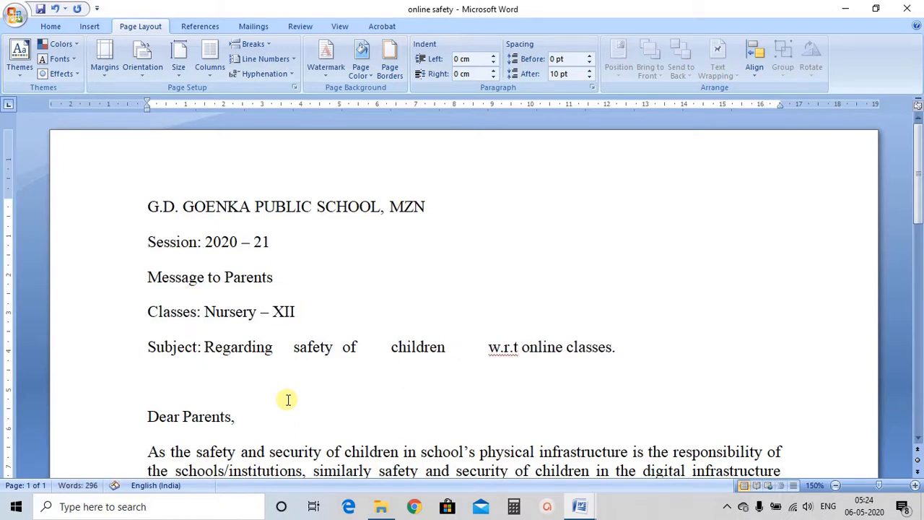
pyautogui.press('Right')
pyautogui.press('BackSpace')
pyautogui.press('Tab')
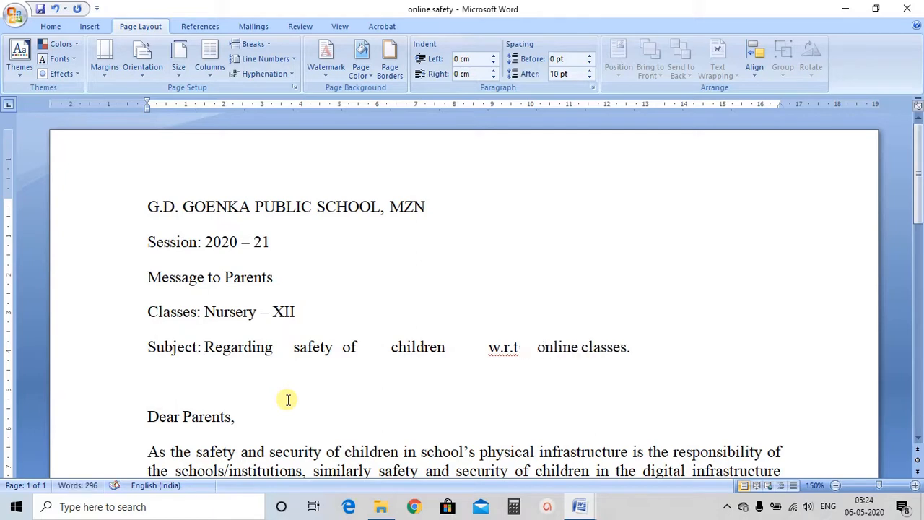
# Insert a single tab between "online" and "classes" in the Subject line
pyautogui.press('Right')
pyautogui.press('Right')
pyautogui.press('Right')
pyautogui.press('Right')
pyautogui.press('Right')
pyautogui.press('Right')
pyautogui.press('Right')
pyautogui.press('Tab')
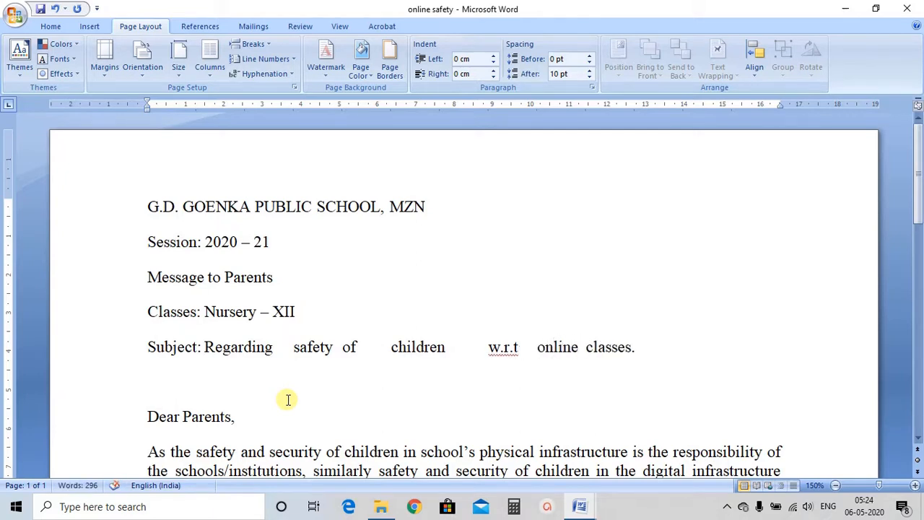
pyautogui.press('Tab')
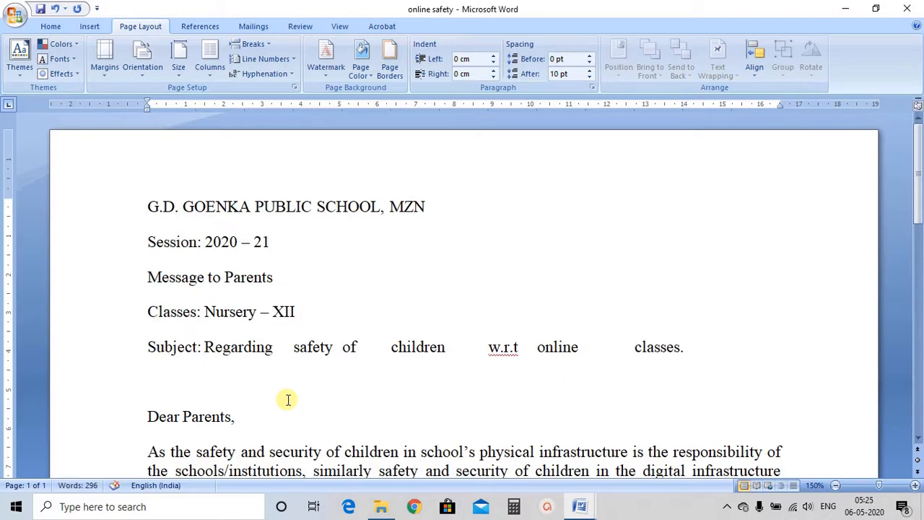
pyautogui.press('BackSpace')
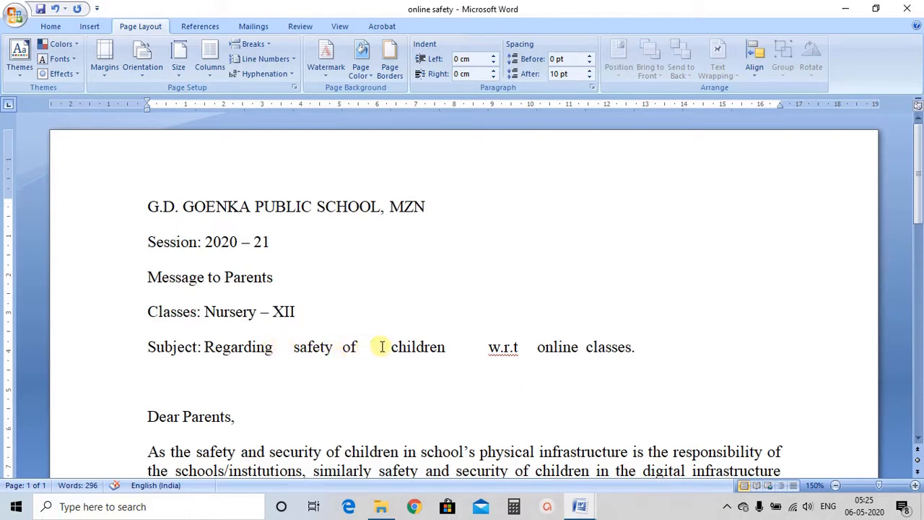
# Add a line below the Subject line that starts with a tab and holds the tab-separated letters J, k, l, m, n, o, p
pyautogui.click(638, 351)
pyautogui.press('Return')
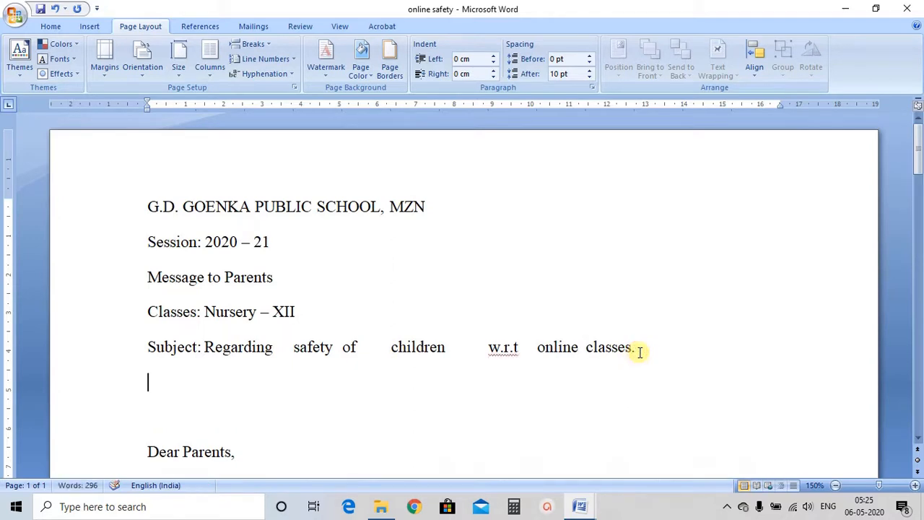
pyautogui.press('Tab')
pyautogui.write('J')
pyautogui.press('Tab')
pyautogui.write('k')
pyautogui.press('Tab')
pyautogui.write('l')
pyautogui.press('Tab')
pyautogui.write('m')
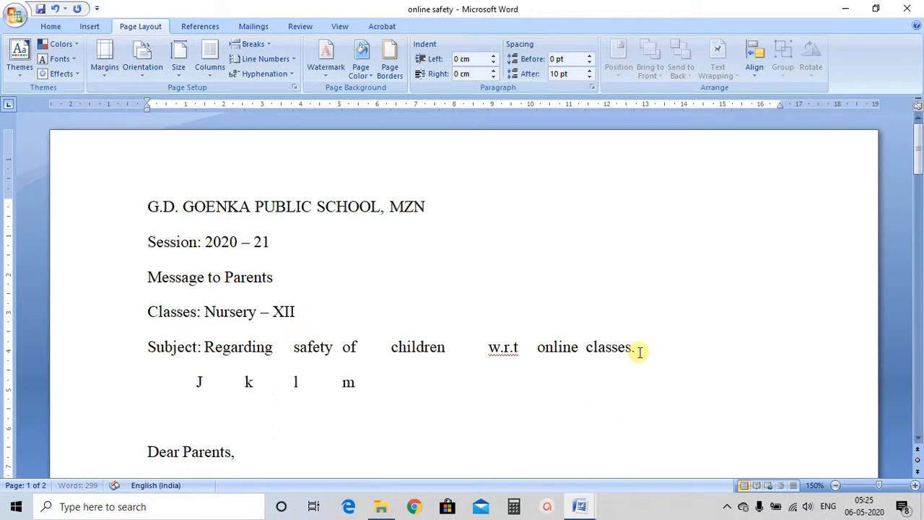
pyautogui.press('Tab')
pyautogui.write('n')
pyautogui.press('Tab')
pyautogui.write('o')
pyautogui.press('Tab')
pyautogui.write('p')
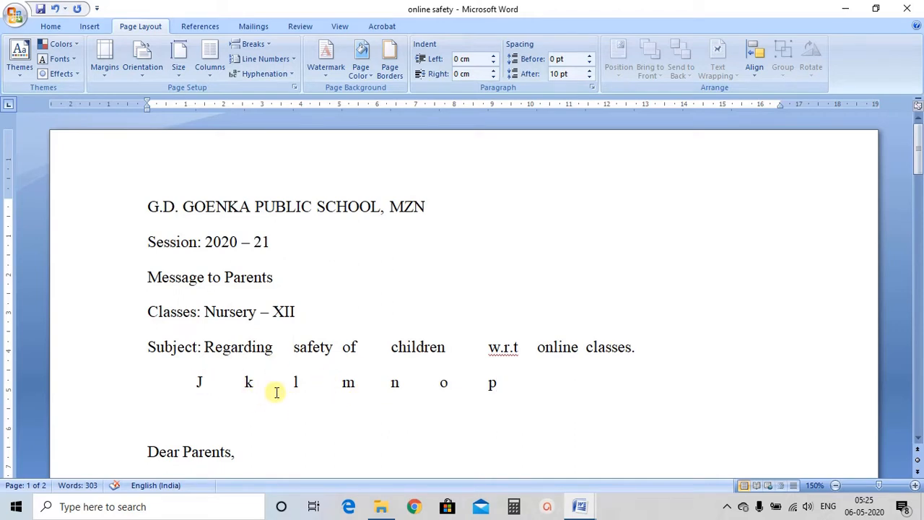
# Delete the whole tab-separated line of letters J to p below the Subject line
pyautogui.moveTo(205, 383)
pyautogui.press('BackSpace')
pyautogui.press('BackSpace')
pyautogui.press('BackSpace')
pyautogui.press('BackSpace')
pyautogui.press('BackSpace')
pyautogui.press('BackSpace')
pyautogui.press('BackSpace')
pyautogui.press('BackSpace')
pyautogui.press('BackSpace')
pyautogui.press('BackSpace')
pyautogui.press('BackSpace')
pyautogui.press('BackSpace')
pyautogui.press('BackSpace')
pyautogui.press('BackSpace')
pyautogui.press('BackSpace')
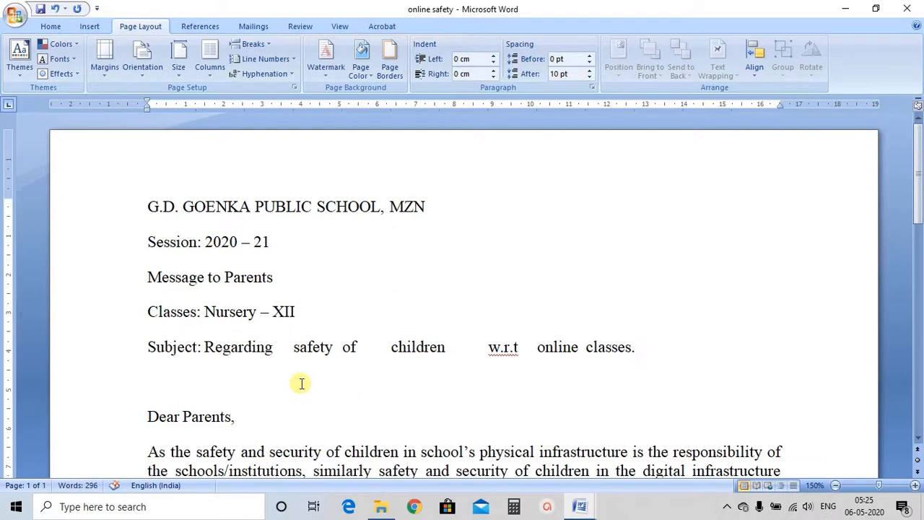
# Add a line of the letters J to p below the Subject line, spaced apart with blank spaces
pyautogui.press('Return')
pyautogui.write('j')
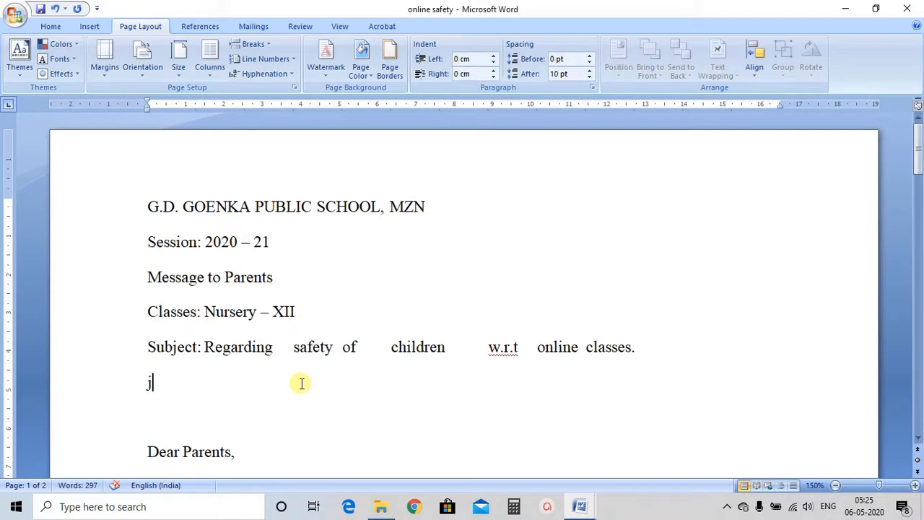
pyautogui.press('Tab')
pyautogui.write('k    l    m')
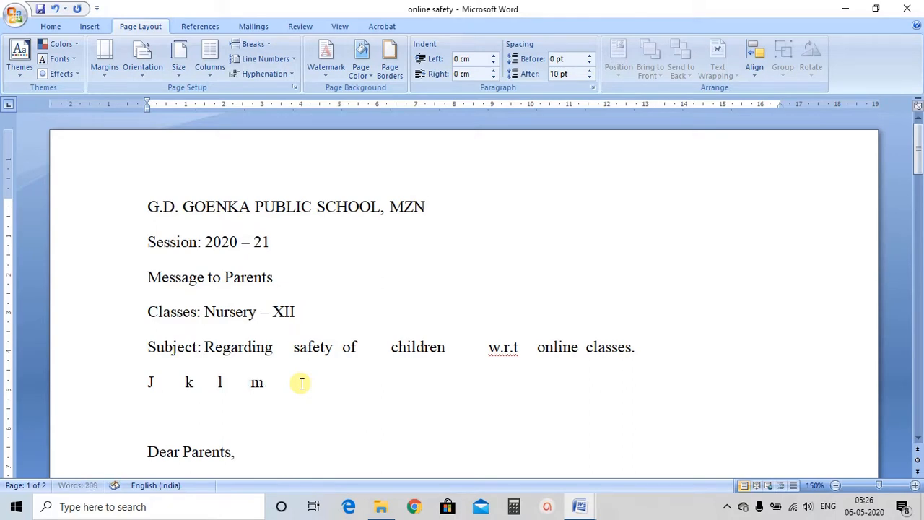
pyautogui.write('    n    o    p')
pyautogui.moveTo(300, 383); pyautogui.dragTo(187, 384)
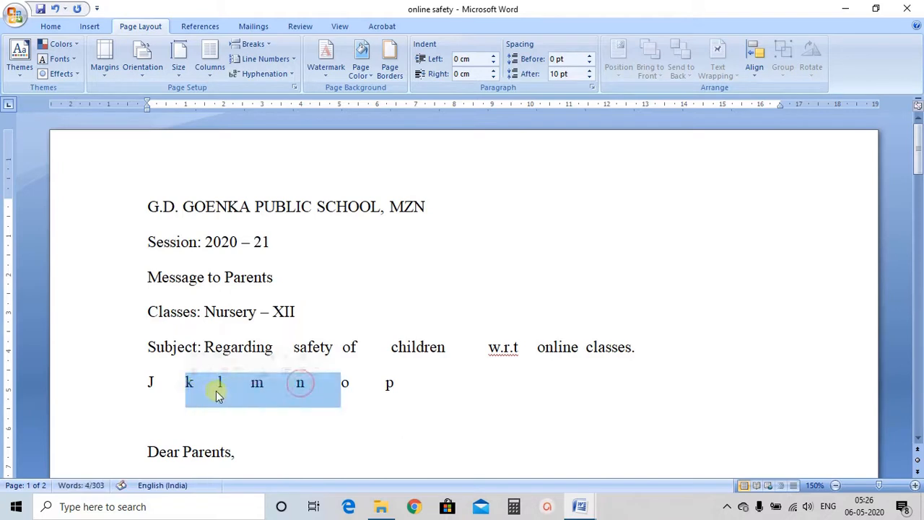
pyautogui.click(219, 388)
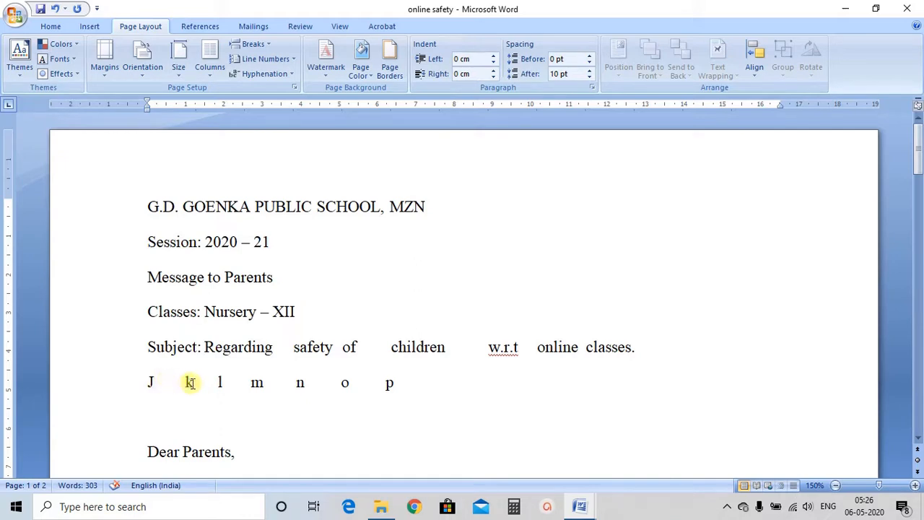
# Erase the space-separated letters J to p from the line below the Subject line
pyautogui.click(396, 383)
pyautogui.press('BackSpace')
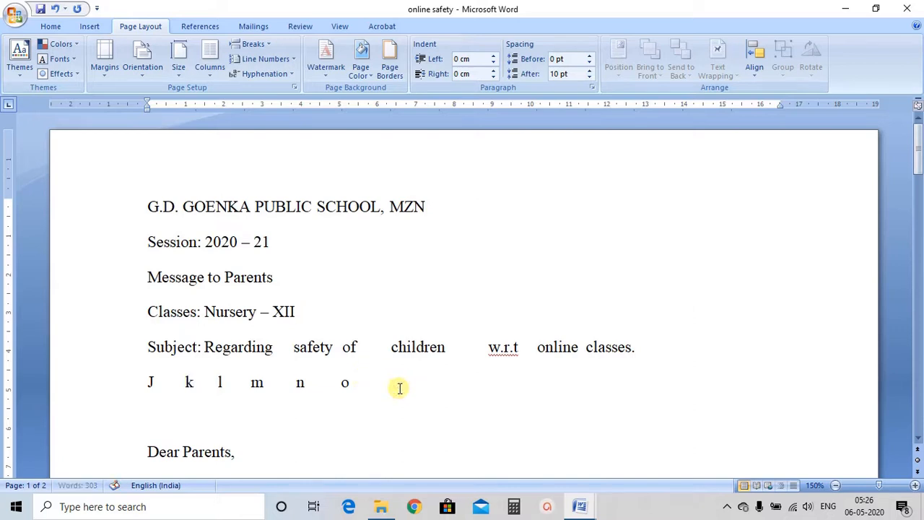
pyautogui.press('BackSpace')
pyautogui.press('BackSpace')
pyautogui.press('BackSpace')
pyautogui.press('BackSpace')
pyautogui.press('BackSpace')
pyautogui.press('BackSpace')
pyautogui.press('BackSpace')
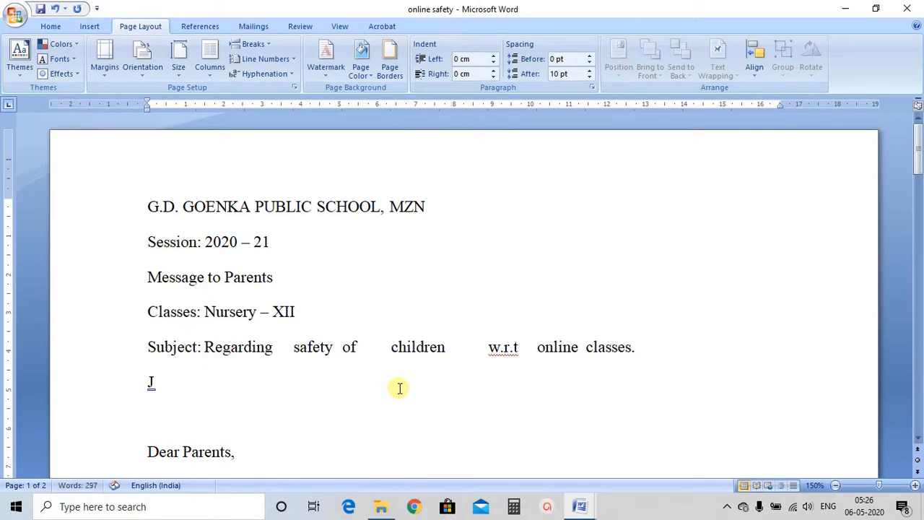
pyautogui.press('BackSpace')
# Enter the letters j, k, l, m, n, o, p separated by tabs on the line below the Subject line
pyautogui.write('j')
pyautogui.press('Tab')
pyautogui.write('k')
pyautogui.press('Tab')
pyautogui.write('l')
pyautogui.press('Tab')
pyautogui.write('m')
pyautogui.press('Tab')
pyautogui.write('n')
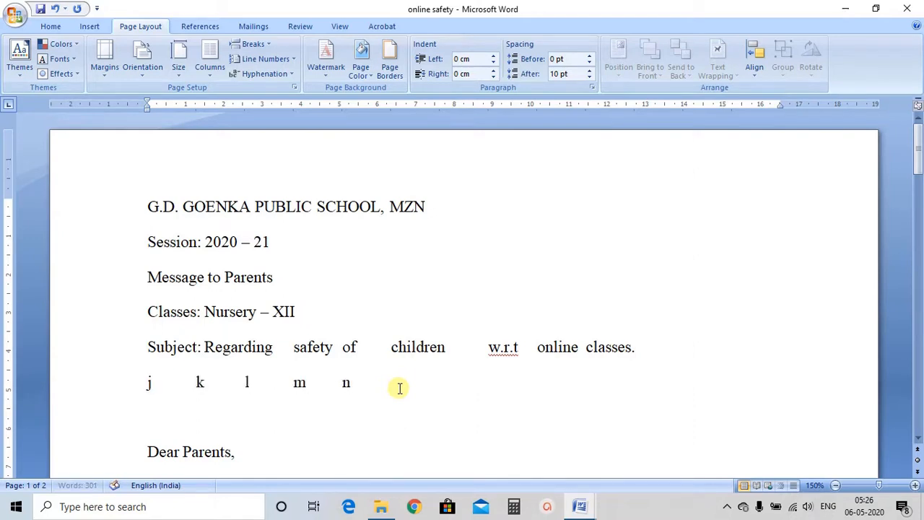
pyautogui.press('Tab')
pyautogui.write('o')
pyautogui.press('Tab')
pyautogui.write('p')
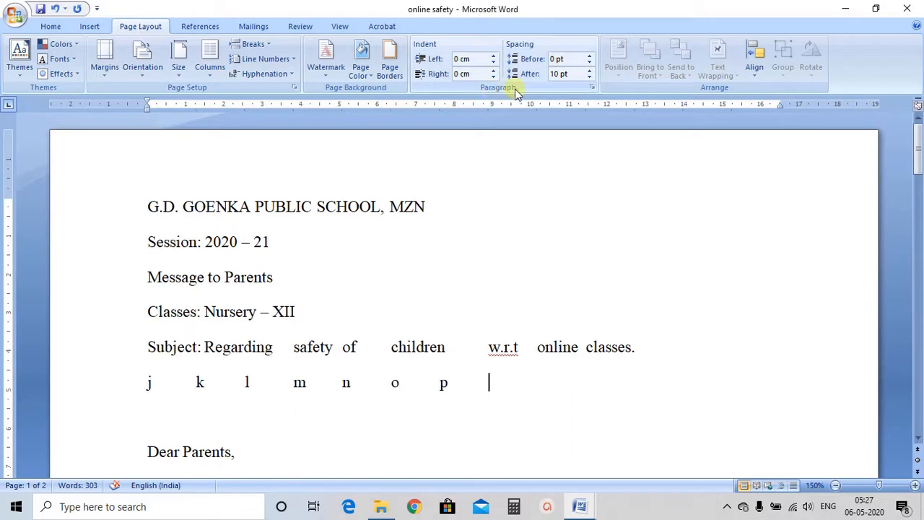
# Set a left-aligned tab stop at 2.0 cm for the line of letters j to p
pyautogui.click(590, 88)
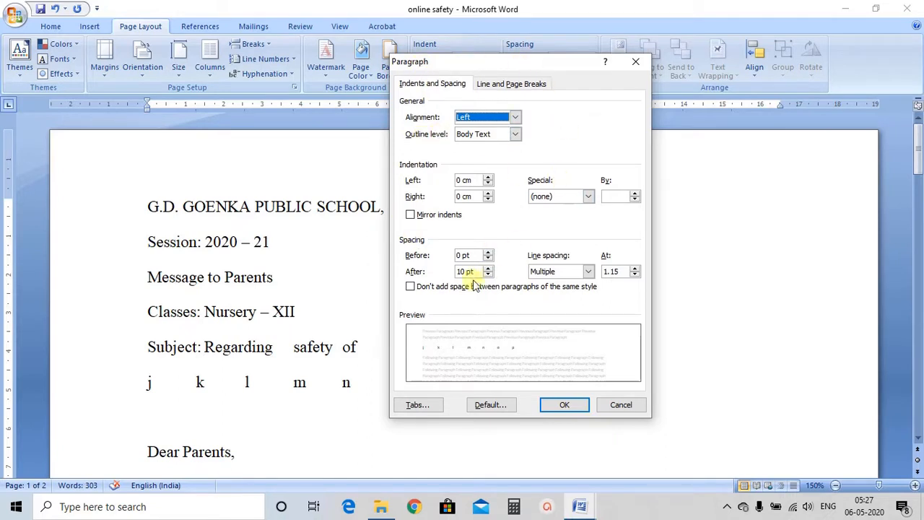
pyautogui.click(417, 405)
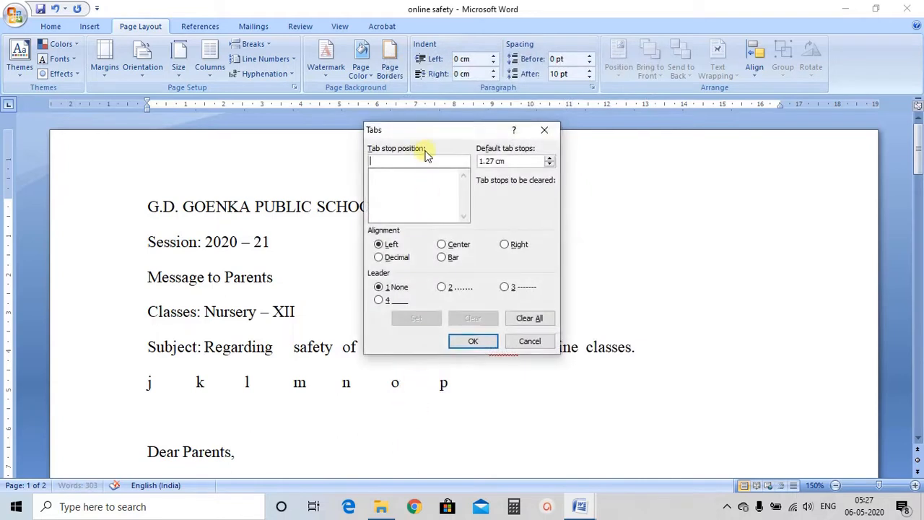
pyautogui.moveTo(425, 132); pyautogui.dragTo(444, 132)
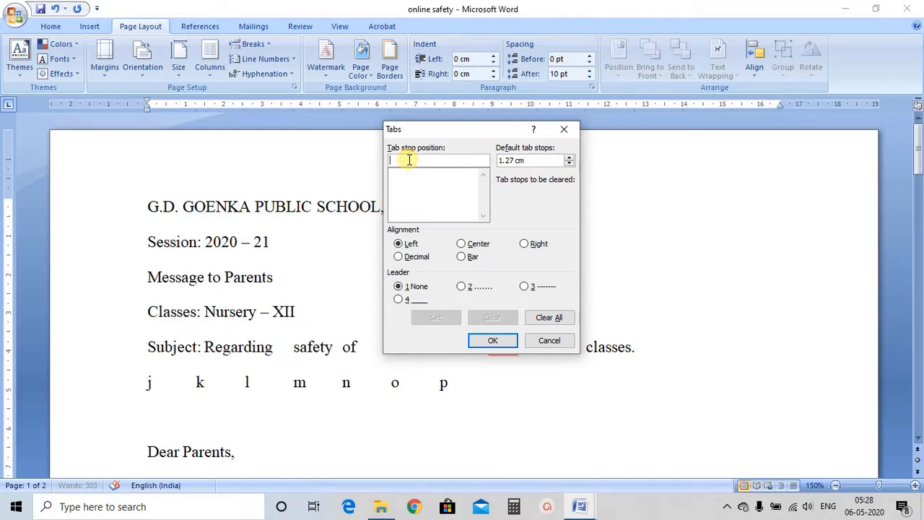
pyautogui.write('2.')
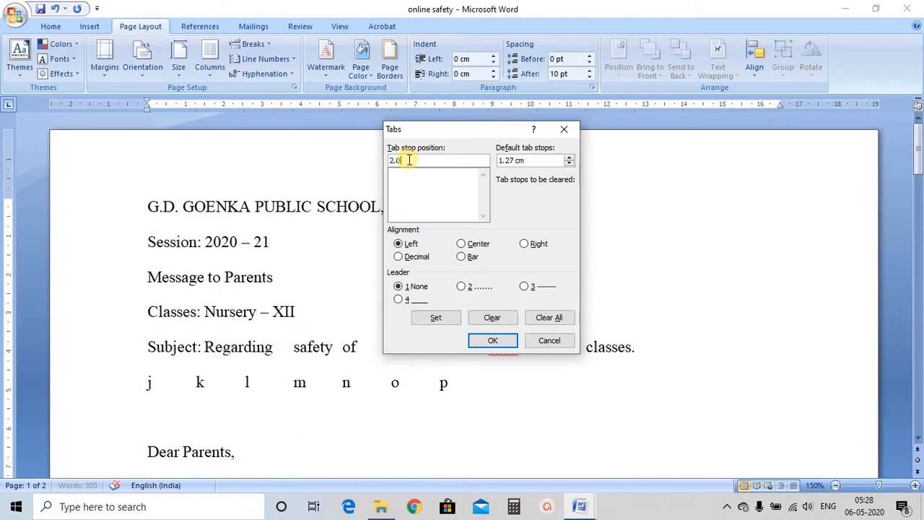
pyautogui.click(492, 341)
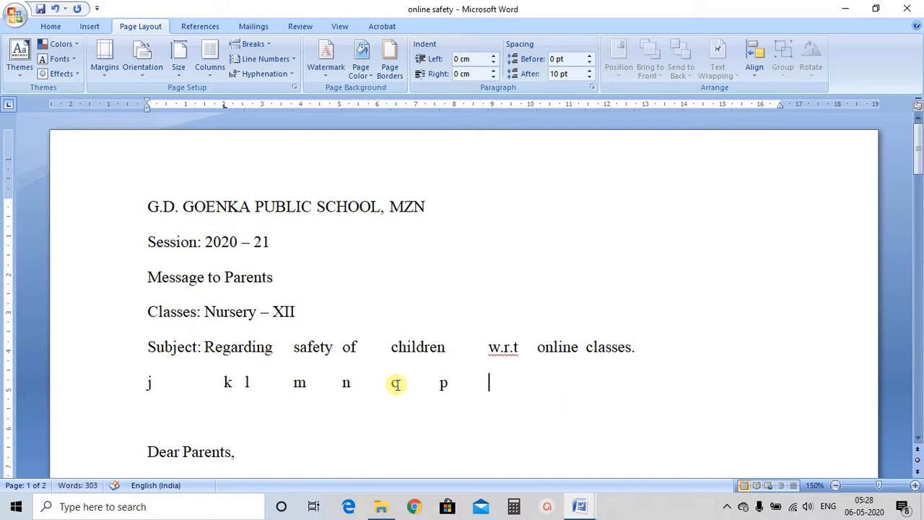
# Extend the line of letters with the tab-separated letters q, r, s and t
pyautogui.press('Tab')
pyautogui.press('BackSpace')
pyautogui.write('q')
pyautogui.press('Tab')
pyautogui.write('r')
pyautogui.press('Tab')
pyautogui.write('s')
pyautogui.press('Tab')
pyautogui.write('t')
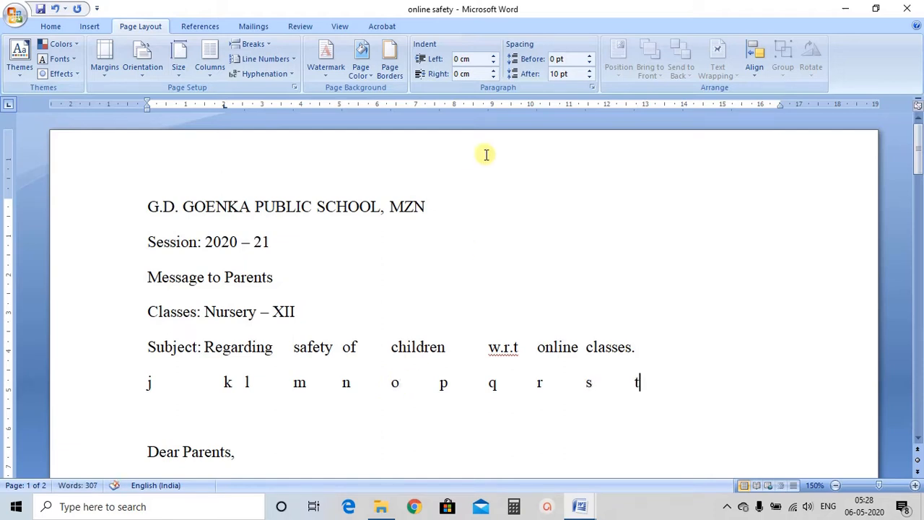
# Delete the entire line of letters j to t below the Subject line
pyautogui.click(222, 383)
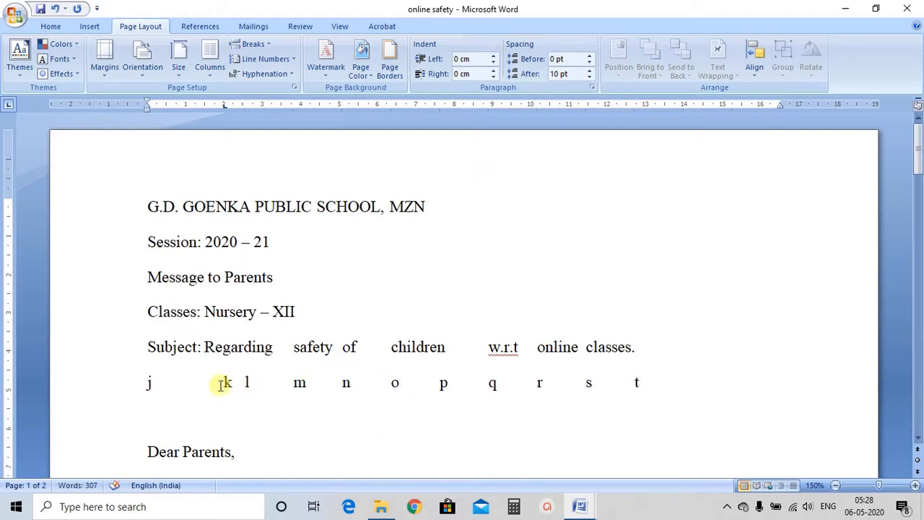
pyautogui.click(654, 372)
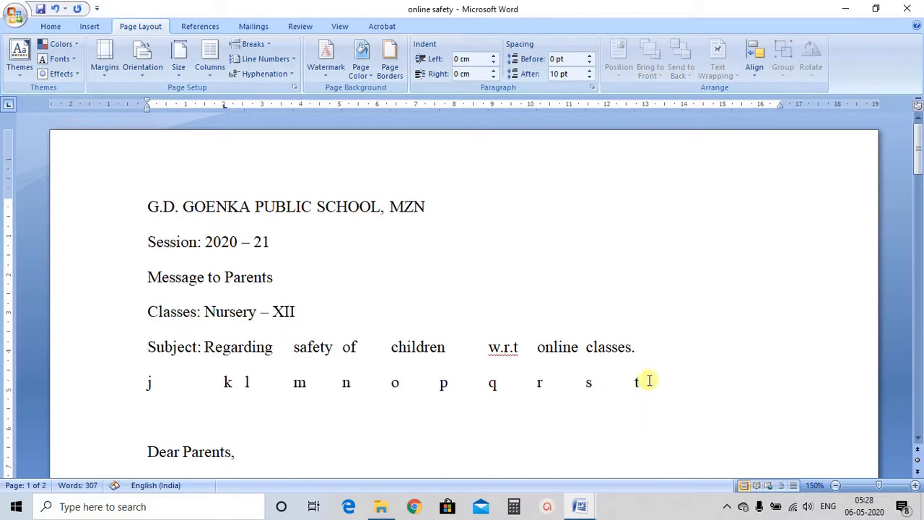
pyautogui.moveTo(649, 379); pyautogui.dragTo(146, 386)
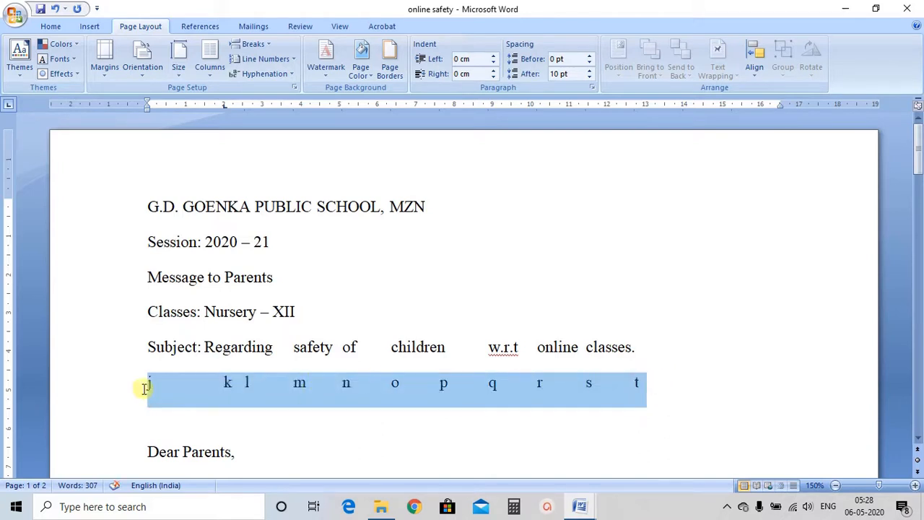
pyautogui.press('Delete')
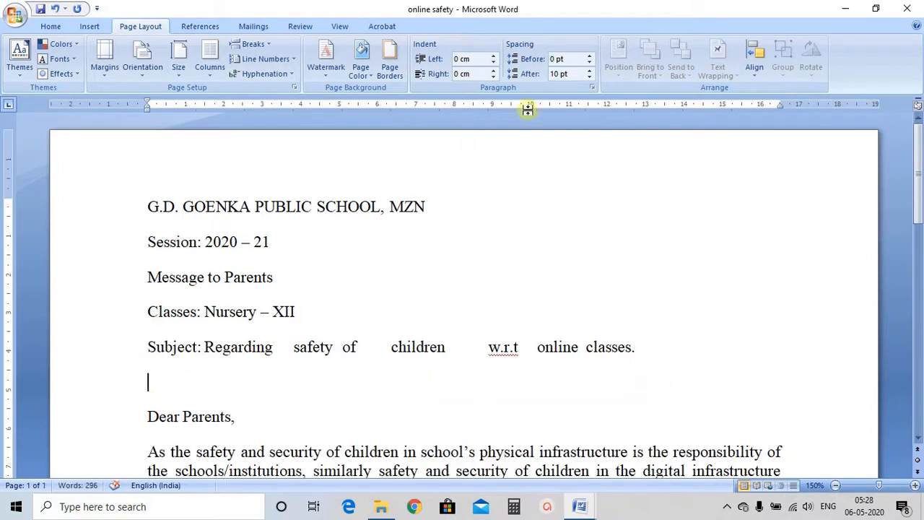
# Set the document's default tab stops to 2 cm
pyautogui.click(592, 88)
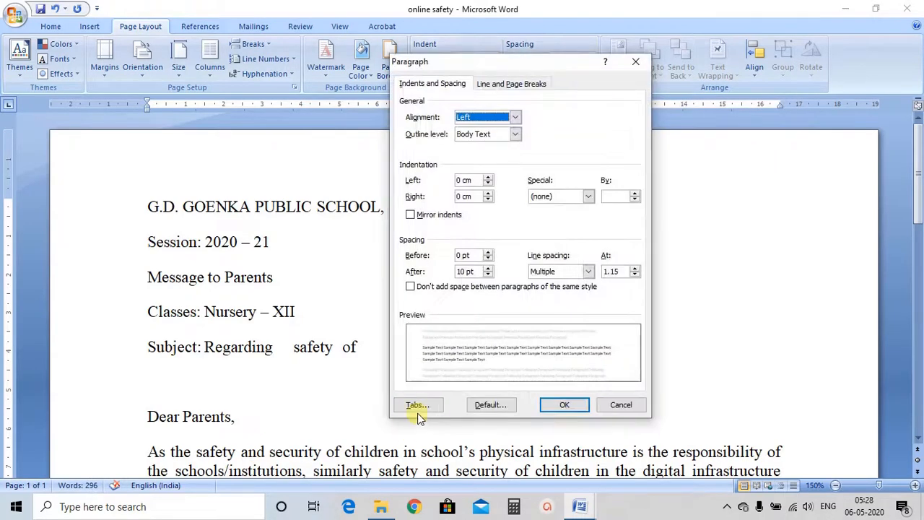
pyautogui.click(419, 401)
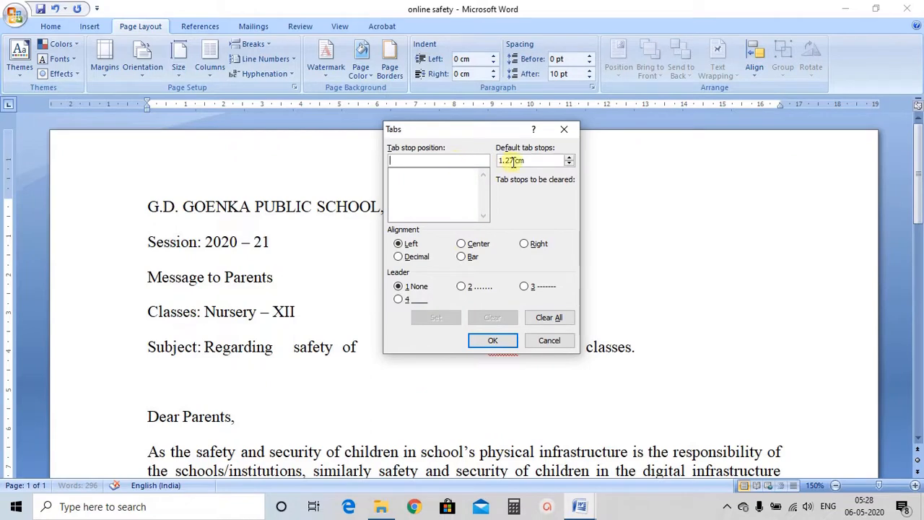
pyautogui.click(543, 160)
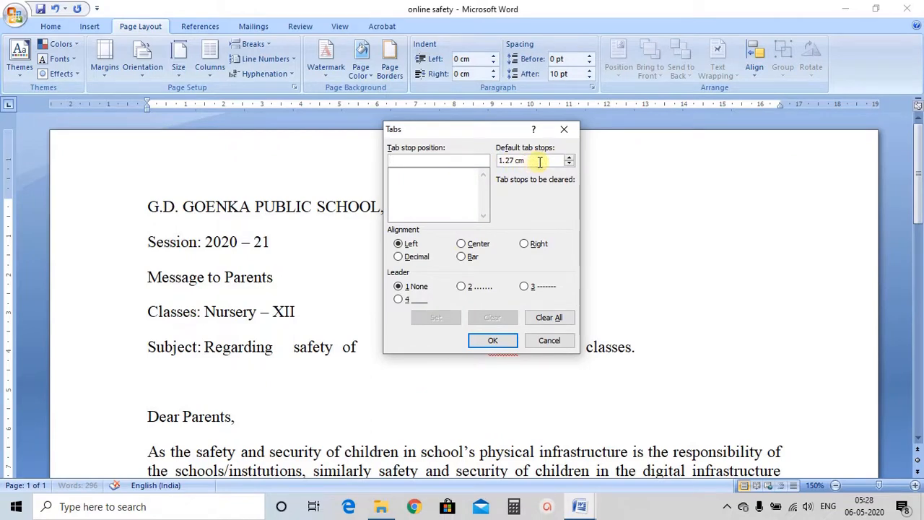
pyautogui.click(569, 158)
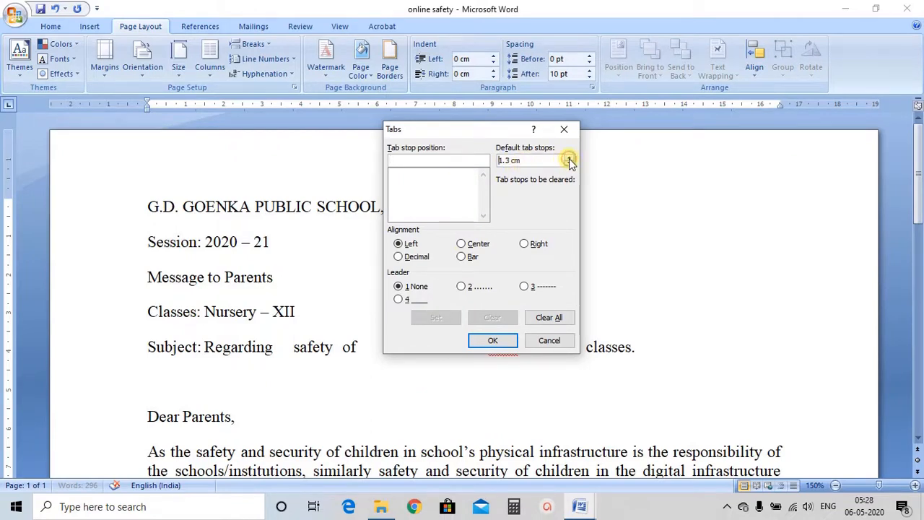
pyautogui.click(569, 157)
pyautogui.click(569, 158)
pyautogui.click(569, 158)
pyautogui.click(569, 157)
pyautogui.click(569, 157)
pyautogui.click(569, 157)
pyautogui.click(569, 157)
pyautogui.click(493, 341)
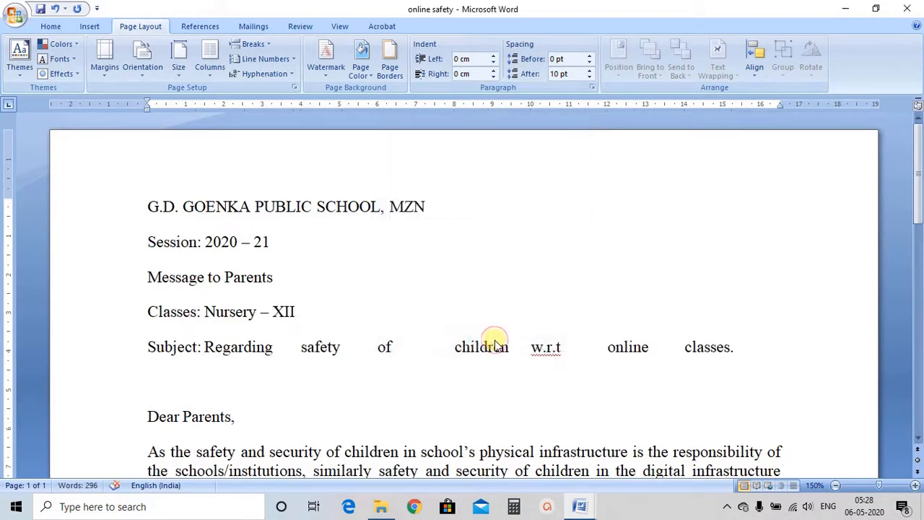
# Enter the tab-separated letters j, k, l, m, n, o and p on the blank line below the Subject line
pyautogui.write('j')
pyautogui.press('Tab')
pyautogui.write('k')
pyautogui.press('Tab')
pyautogui.write('l')
pyautogui.press('Tab')
pyautogui.write('m')
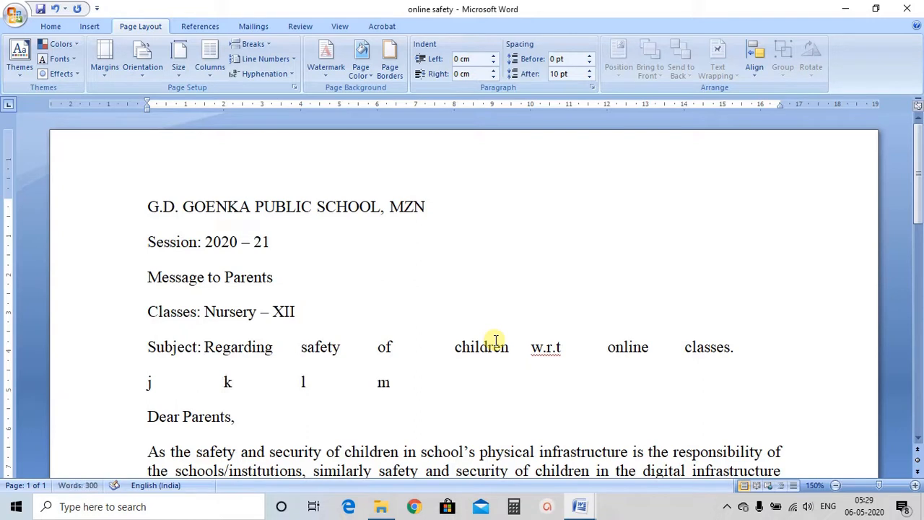
pyautogui.press('Tab')
pyautogui.write('n')
pyautogui.press('Tab')
pyautogui.write('o')
pyautogui.press('Tab')
pyautogui.write('p')
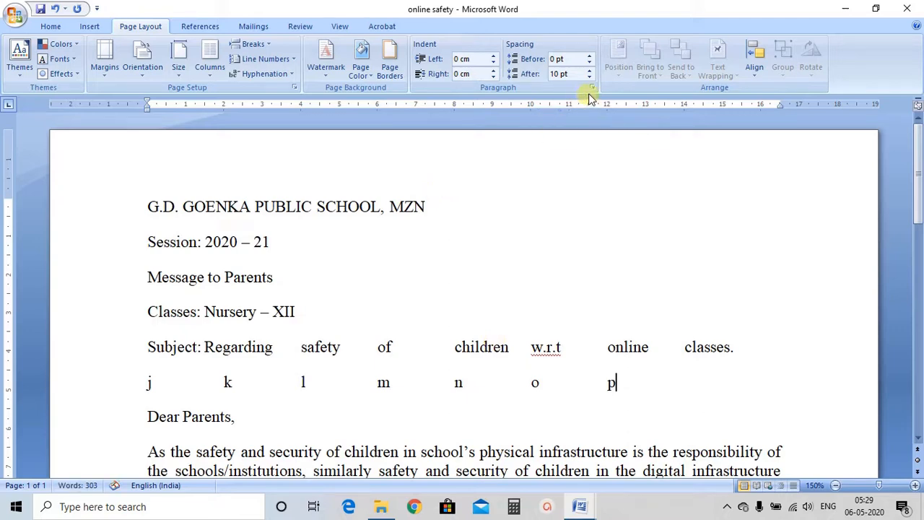
# Clear all custom tab stops and set the document's default tab stops to 1.27 cm
pyautogui.click(591, 87)
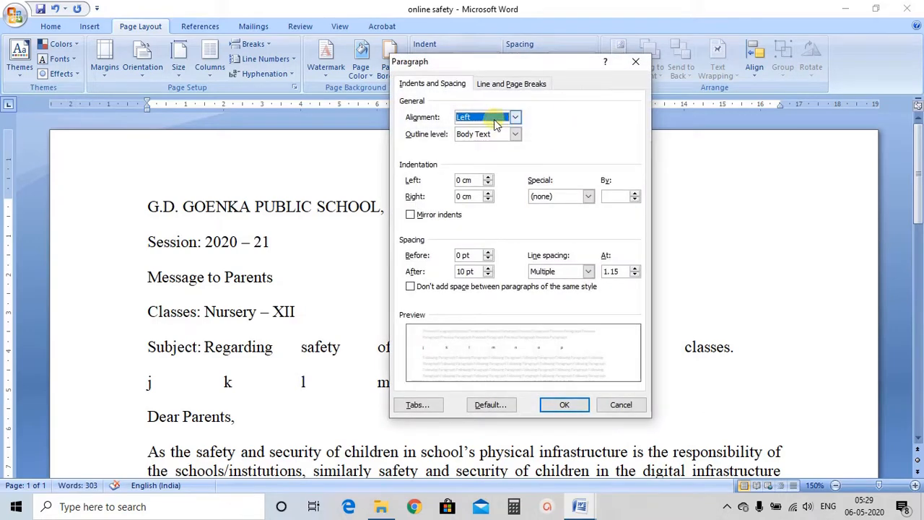
pyautogui.click(417, 405)
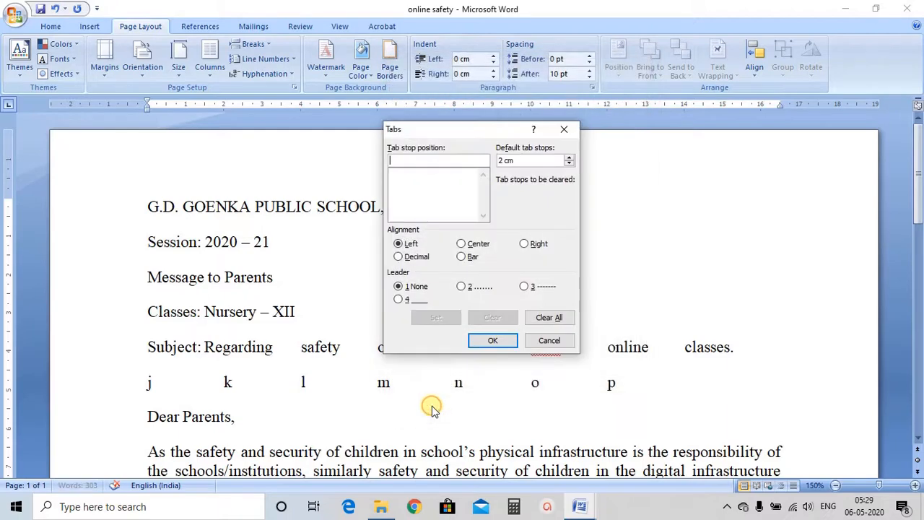
pyautogui.click(542, 320)
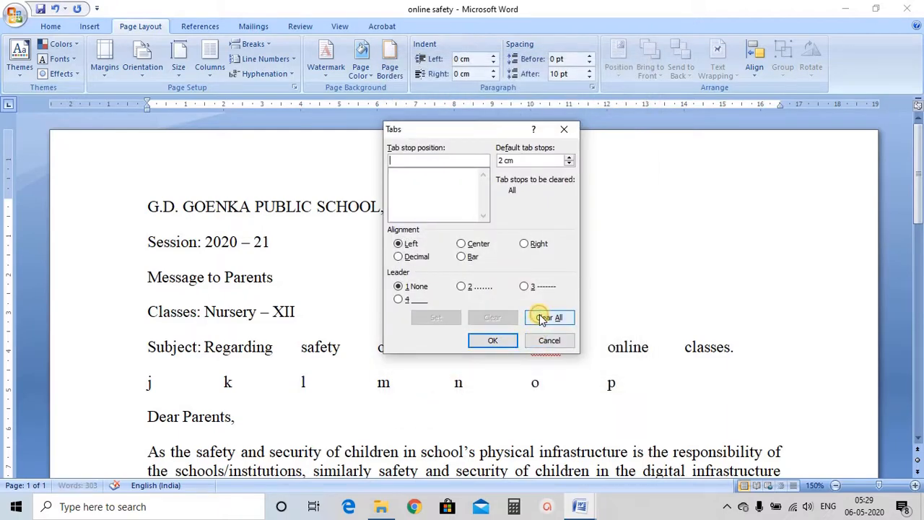
pyautogui.click(569, 163)
pyautogui.click(569, 164)
pyautogui.click(569, 163)
pyautogui.click(569, 163)
pyautogui.click(569, 164)
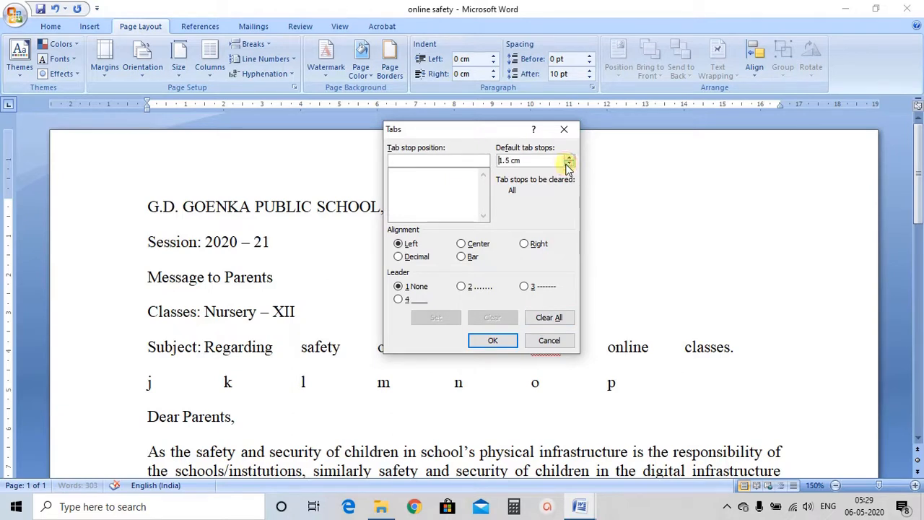
pyautogui.click(569, 164)
pyautogui.click(568, 163)
pyautogui.click(569, 164)
pyautogui.click(569, 164)
pyautogui.click(568, 157)
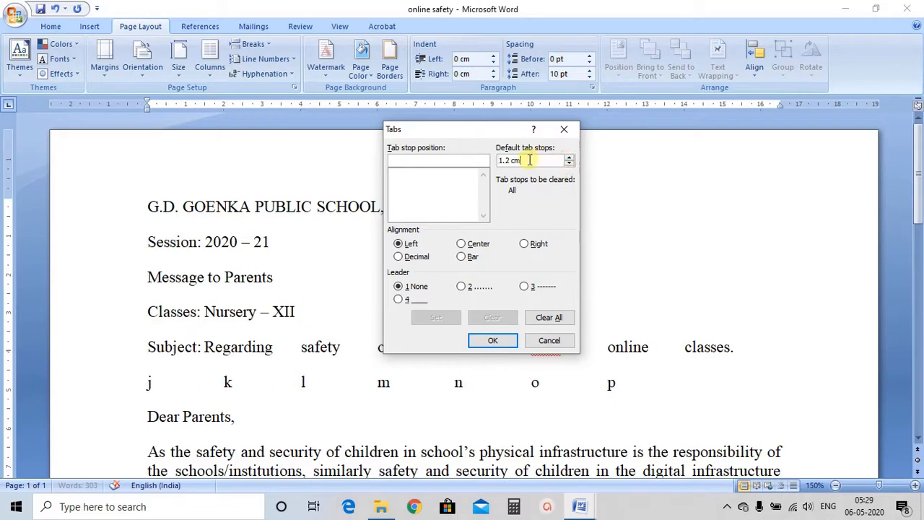
pyautogui.press('Right')
pyautogui.press('Right')
pyautogui.press('Right')
pyautogui.write('7')
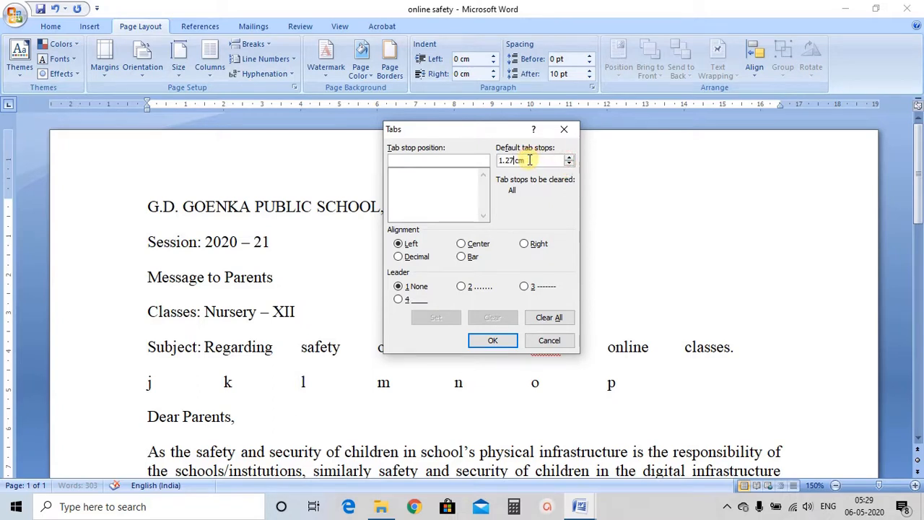
pyautogui.click(493, 340)
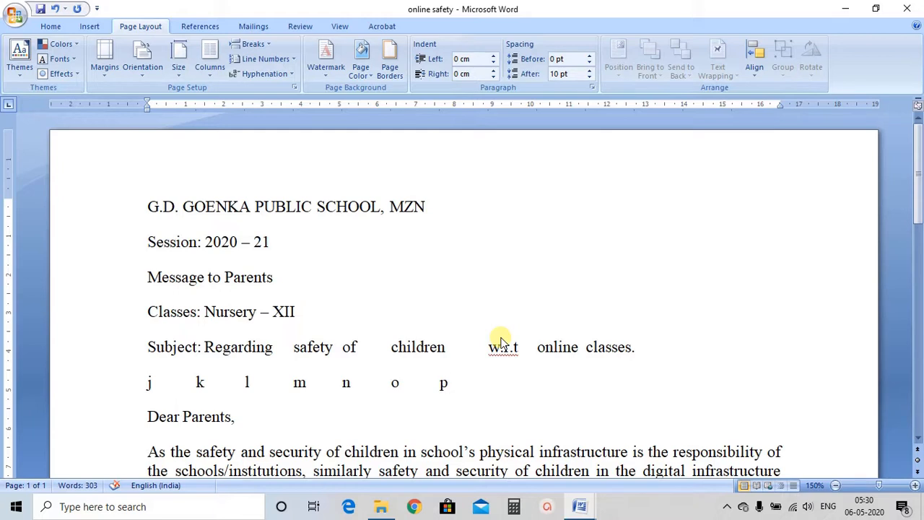
# Undo the default tab stop changes, the line of letters, the tabs between the Subject line's words and the earlier body paragraph spacing
pyautogui.hotkey('ctrl', 'z')
pyautogui.hotkey('ctrl', 'z')
pyautogui.hotkey('ctrl', 'z')
pyautogui.hotkey('ctrl', 'z')
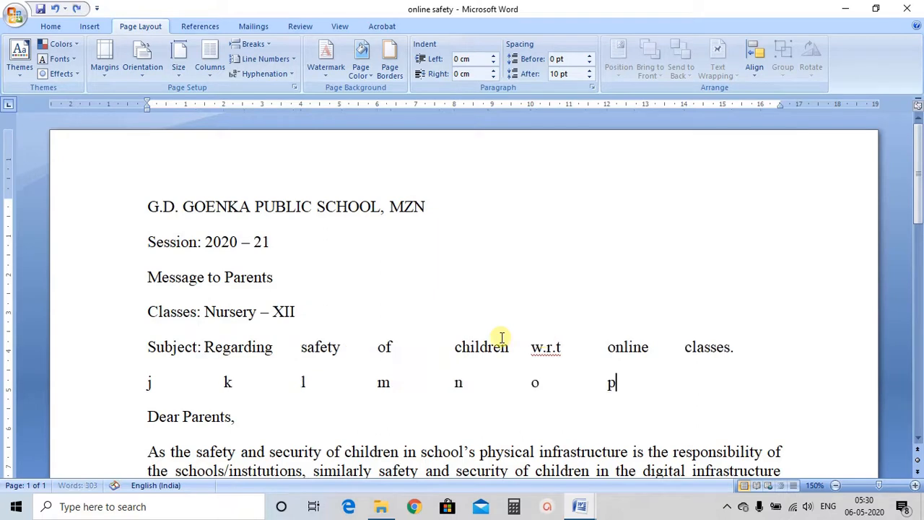
pyautogui.hotkey('ctrl', 'z')
pyautogui.hotkey('ctrl', 'z')
pyautogui.hotkey('ctrl', 'z')
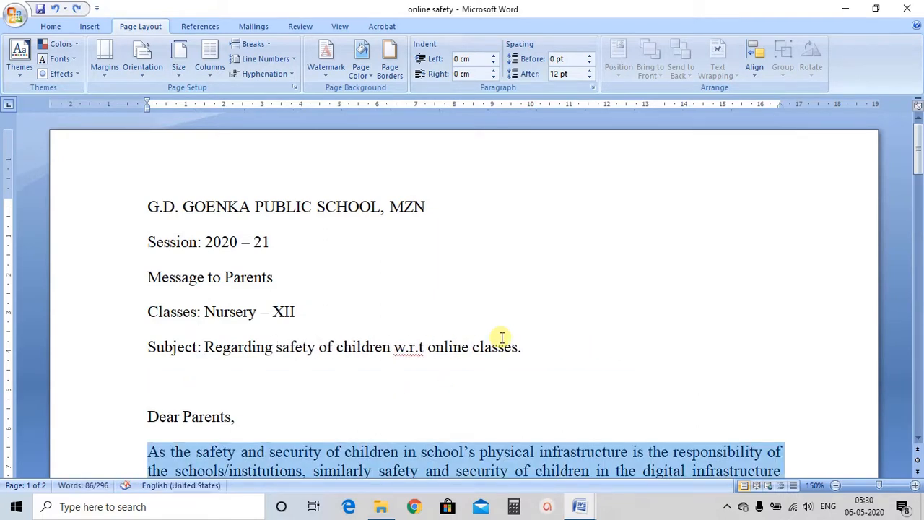
pyautogui.hotkey('ctrl', 'z')
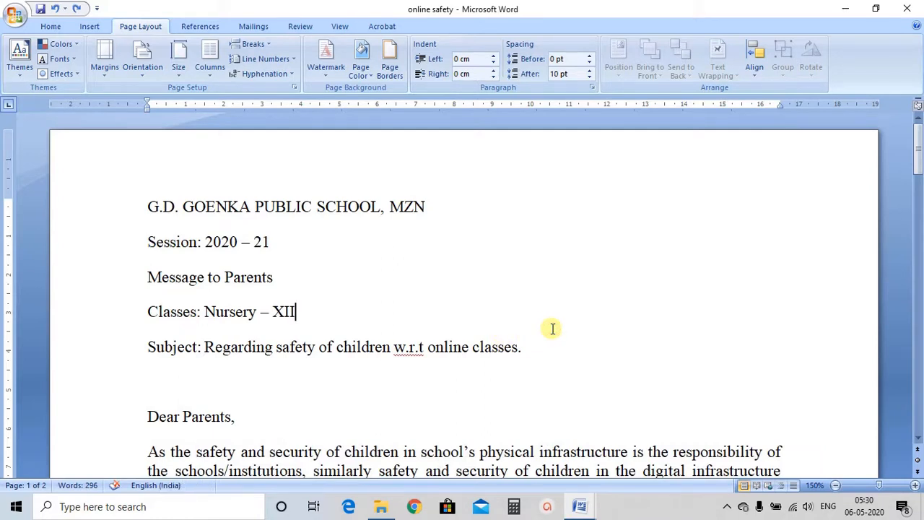
# Zoom out to 130% and insert a blank line above the school name at the start of the document
pyautogui.click(835, 486)
pyautogui.click(835, 486)
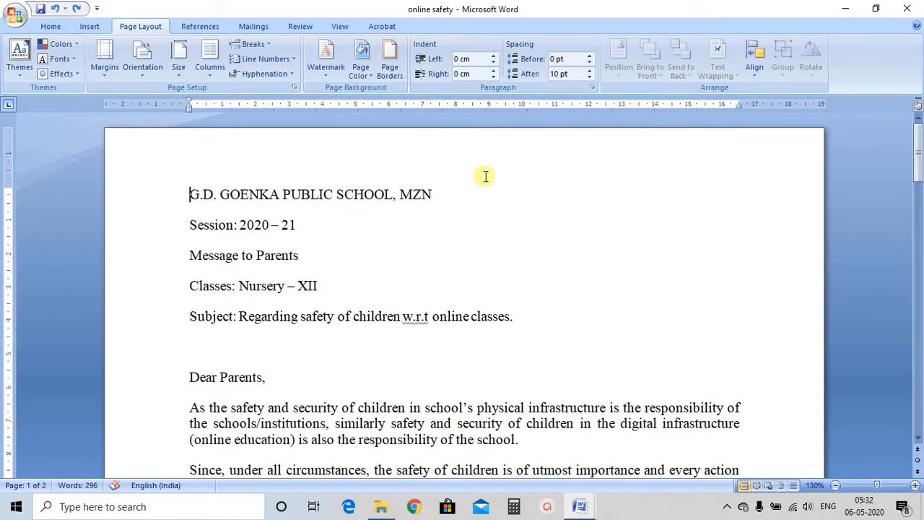
pyautogui.press('Return')
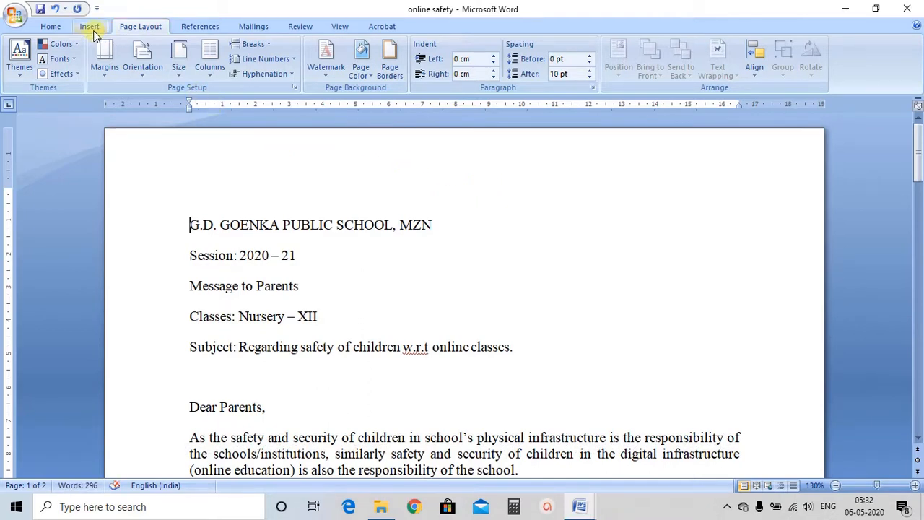
# Insert the built-in Mod (Even Page) header into the document
pyautogui.click(89, 28)
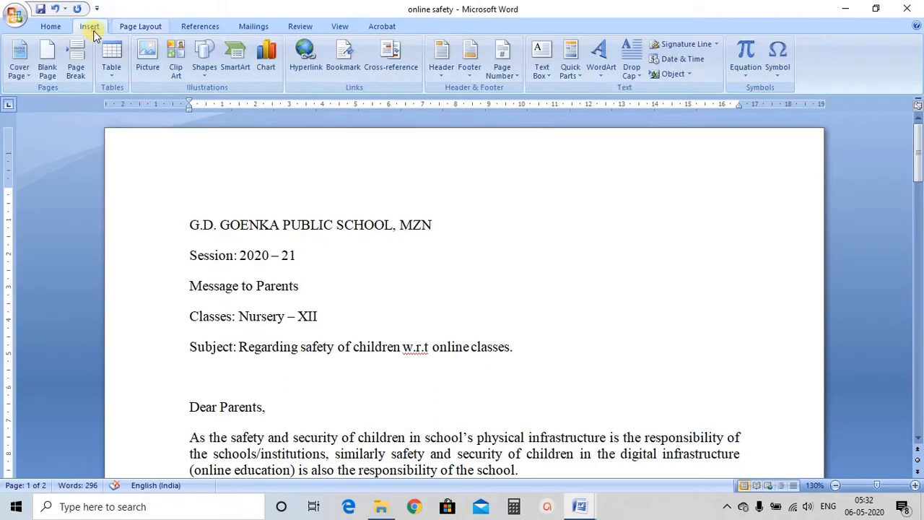
pyautogui.click(442, 69)
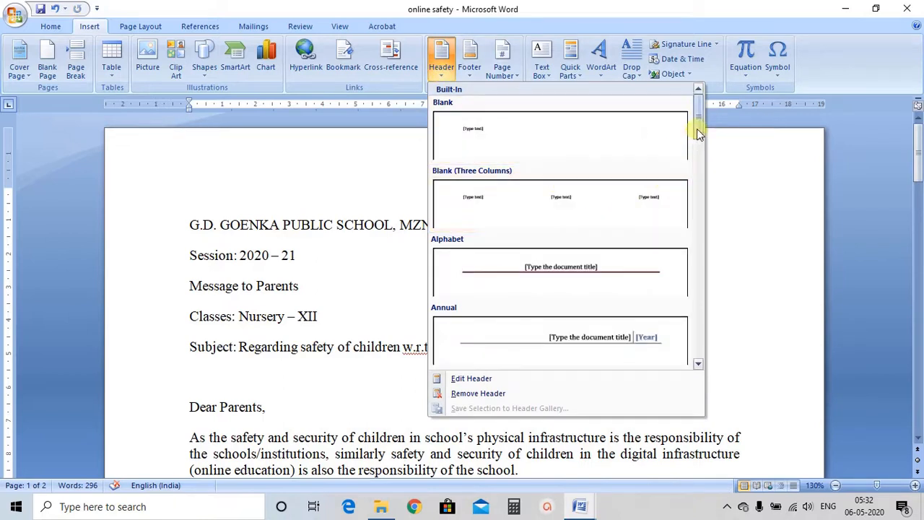
pyautogui.moveTo(697, 128); pyautogui.dragTo(700, 359)
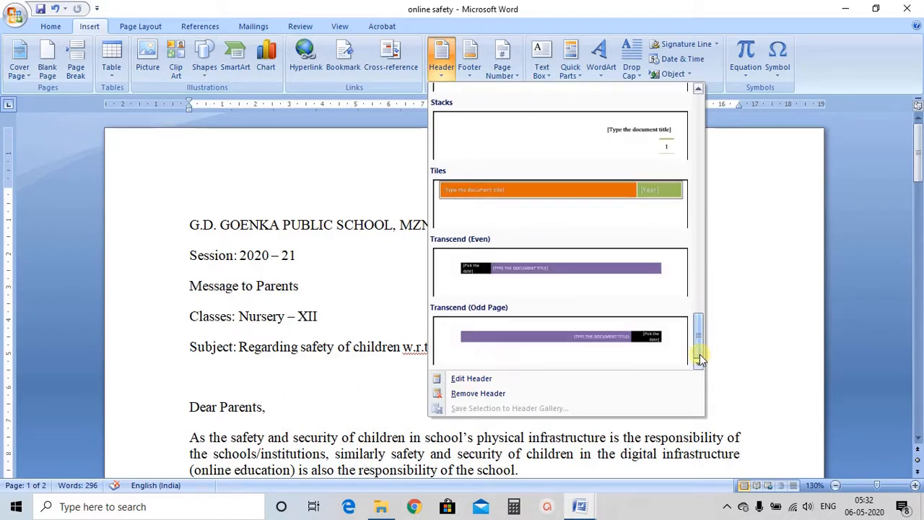
pyautogui.moveTo(700, 359); pyautogui.dragTo(698, 253)
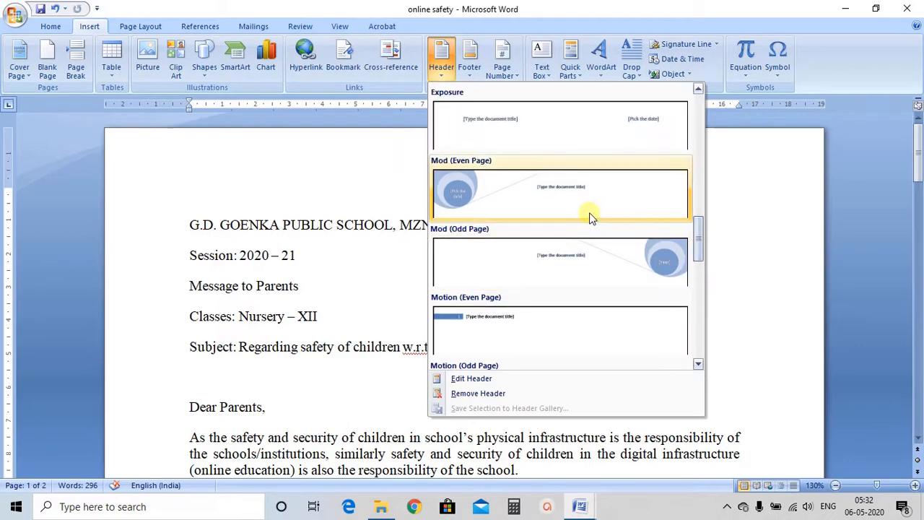
pyautogui.click(583, 200)
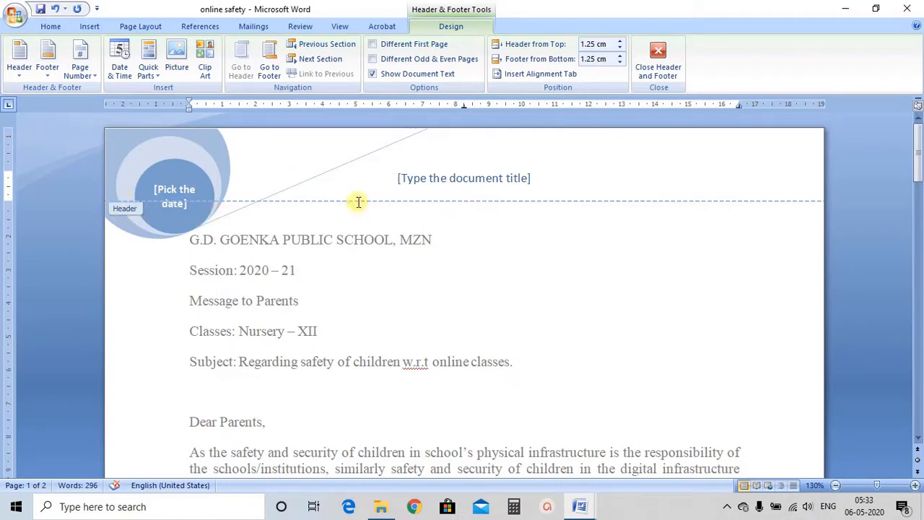
# Fill in the header's document title as "Article regarding safety of children during online classes"
pyautogui.click(493, 182)
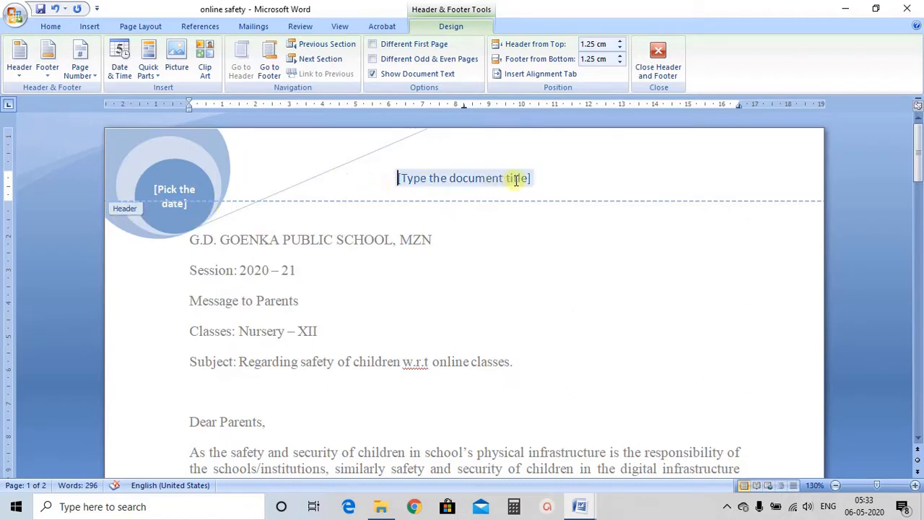
pyautogui.click(527, 179)
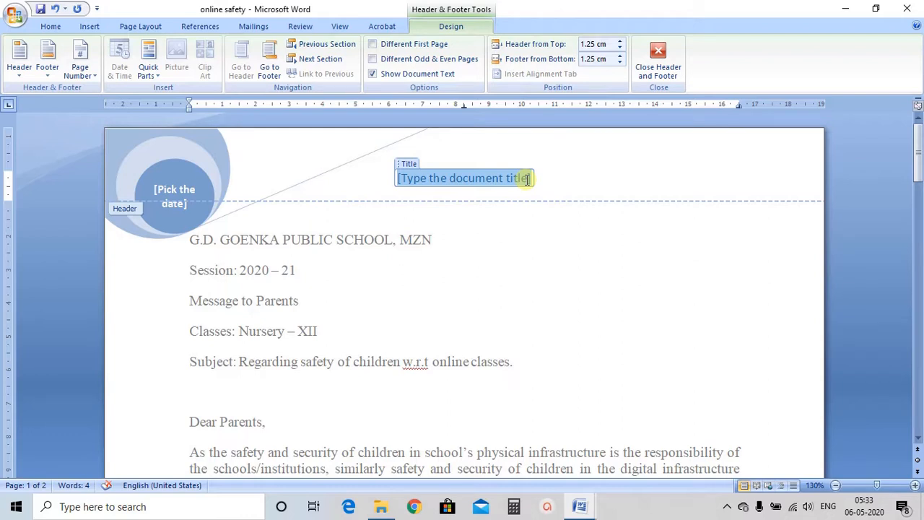
pyautogui.write('Article')
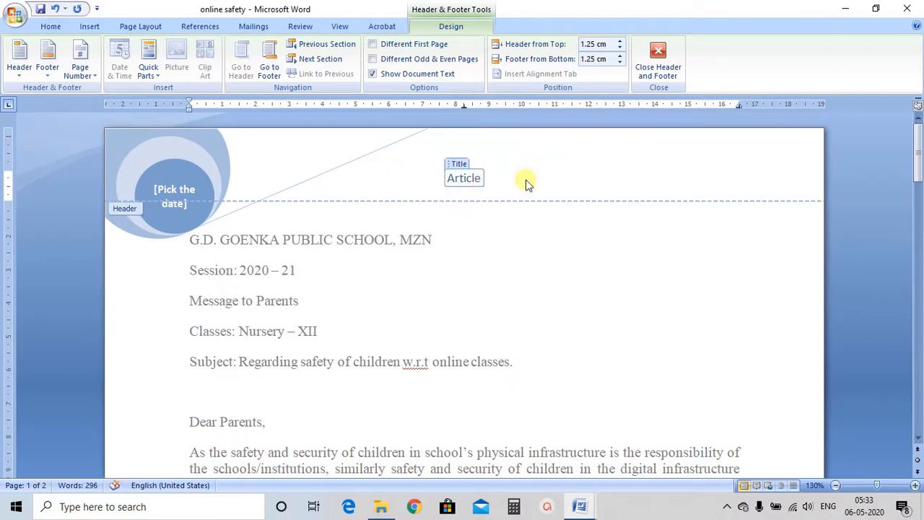
pyautogui.write(' r')
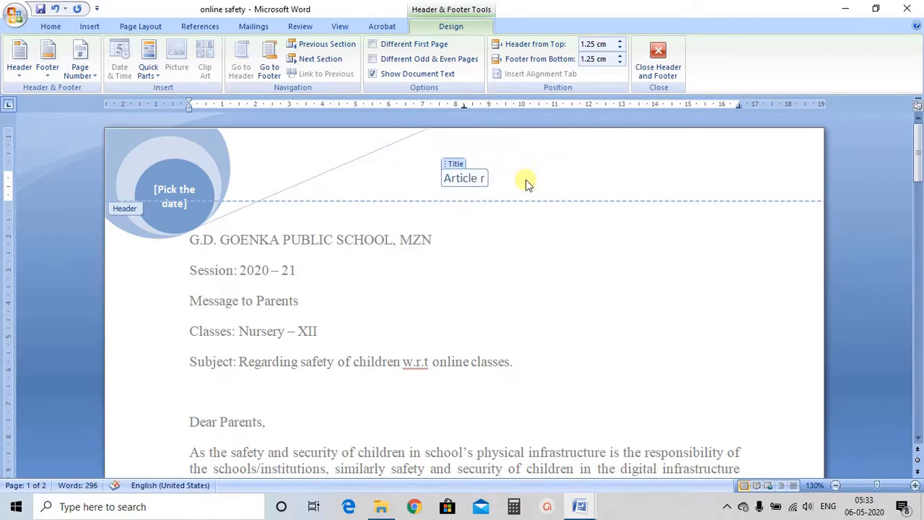
pyautogui.write('egarding ')
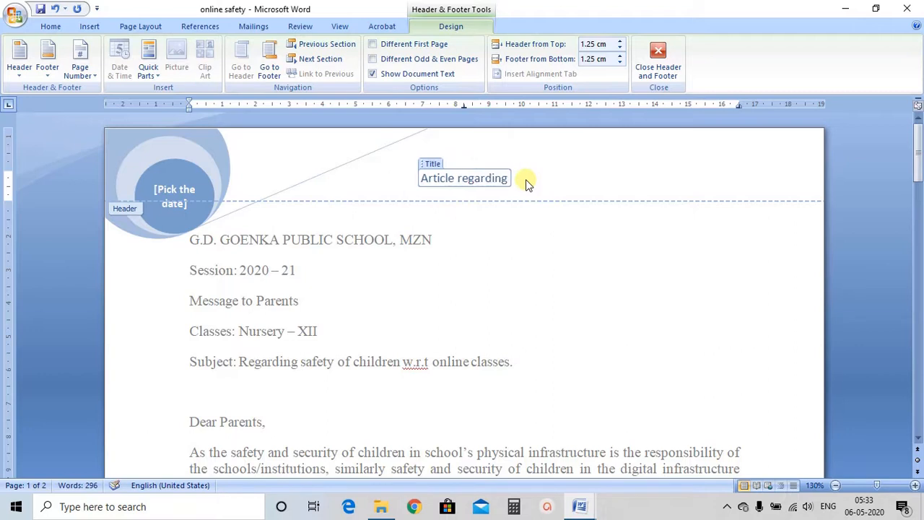
pyautogui.write('safe')
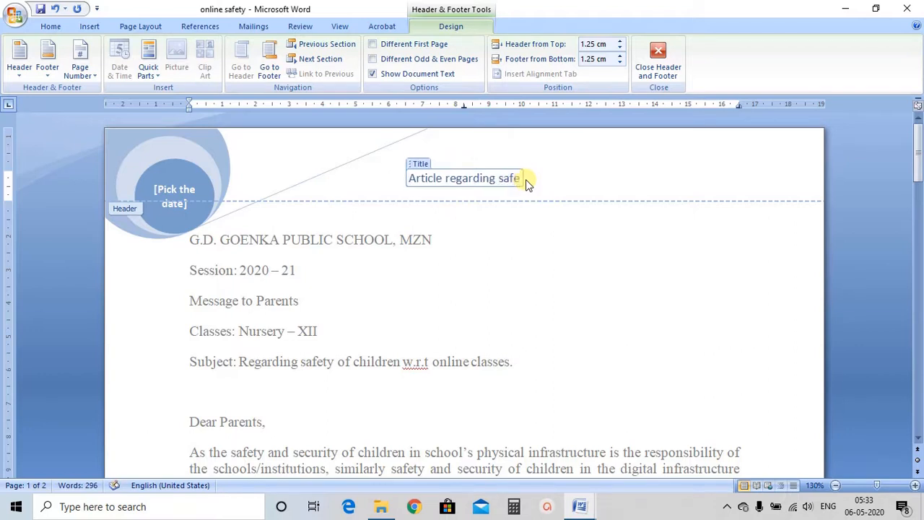
pyautogui.write('ty of child')
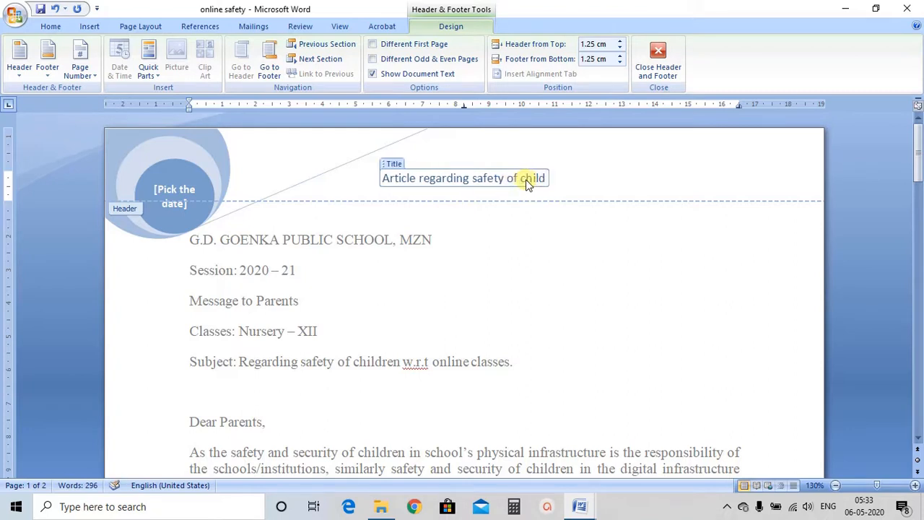
pyautogui.write('ren')
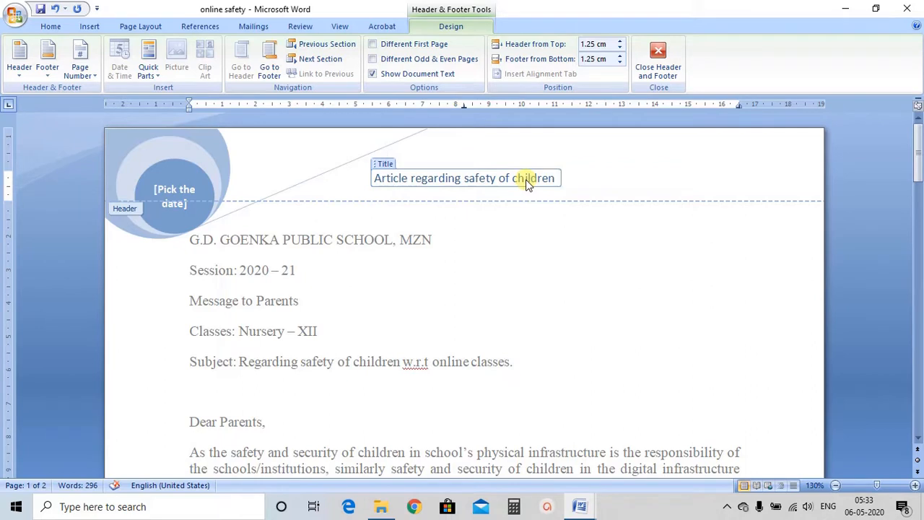
pyautogui.write(' durin')
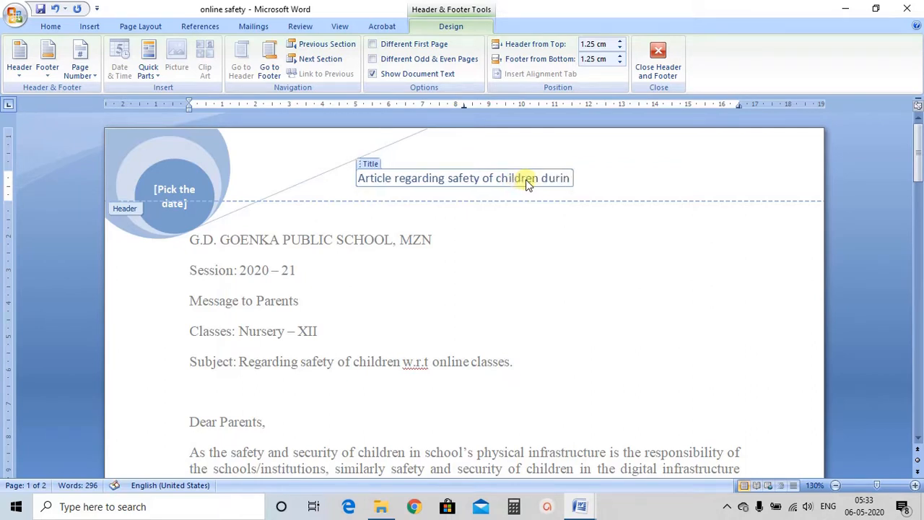
pyautogui.write('g onli')
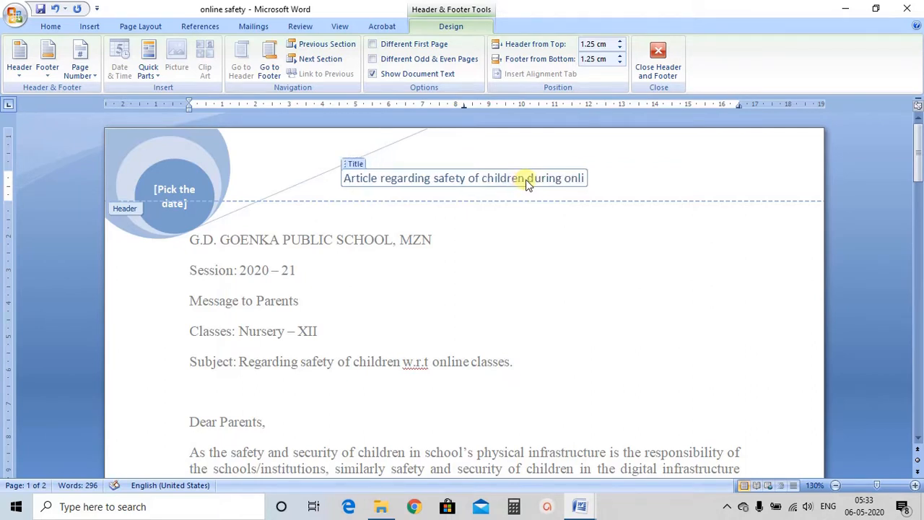
pyautogui.write('ne cls')
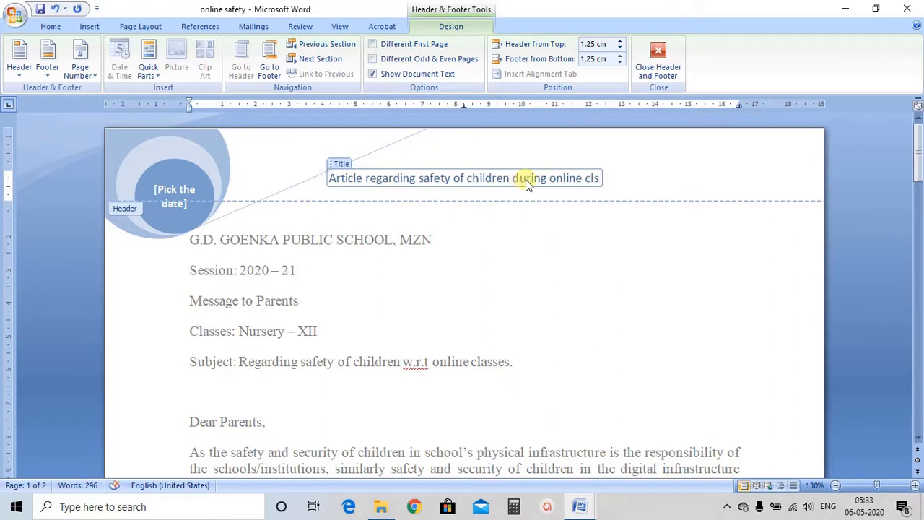
pyautogui.press('BackSpace')
pyautogui.write('asses')
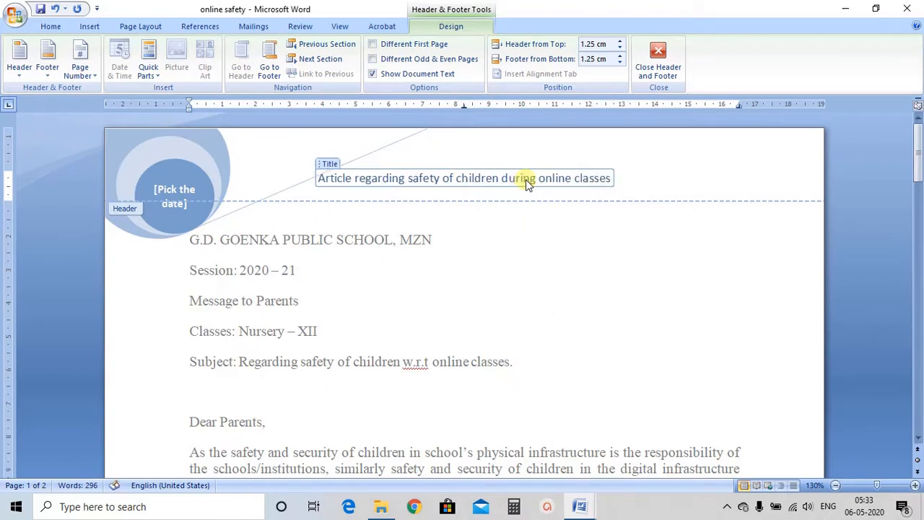
# Change the header title to uppercase and enlarge its font size to 12
pyautogui.tripleClick(526, 182)
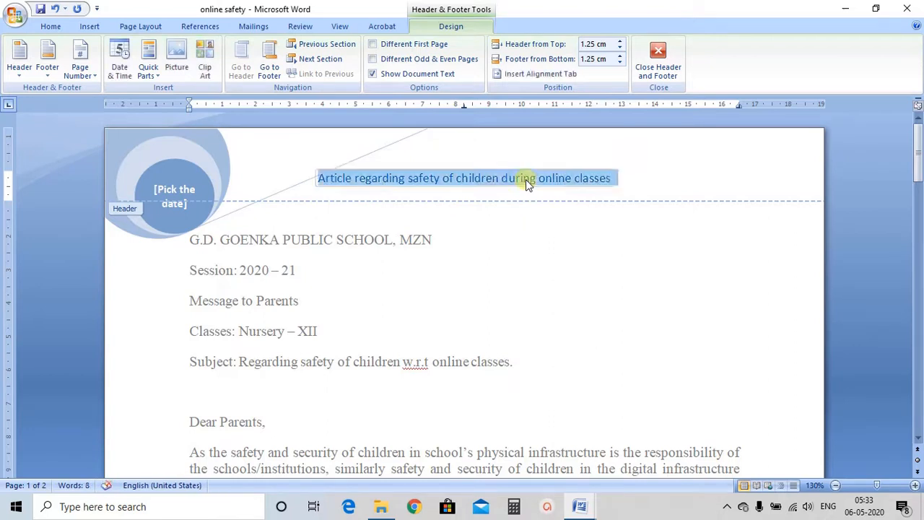
pyautogui.click(49, 27)
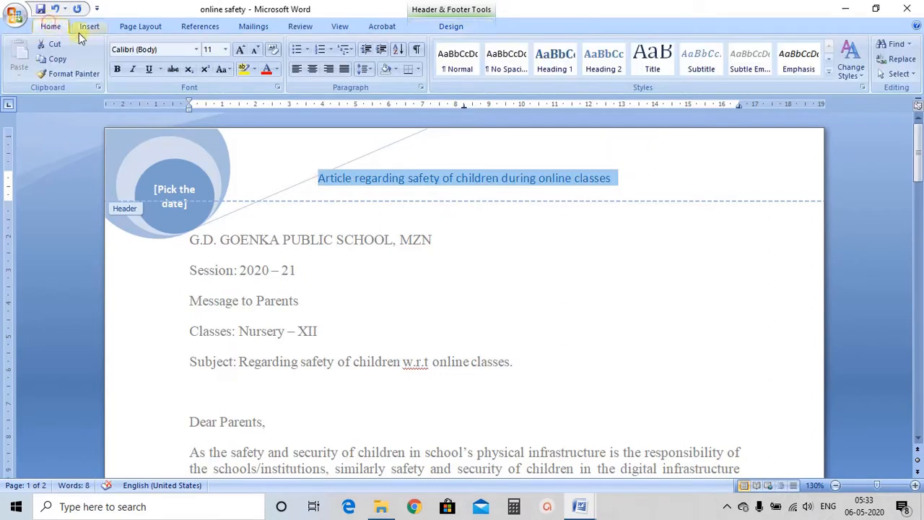
pyautogui.click(229, 71)
pyautogui.click(244, 118)
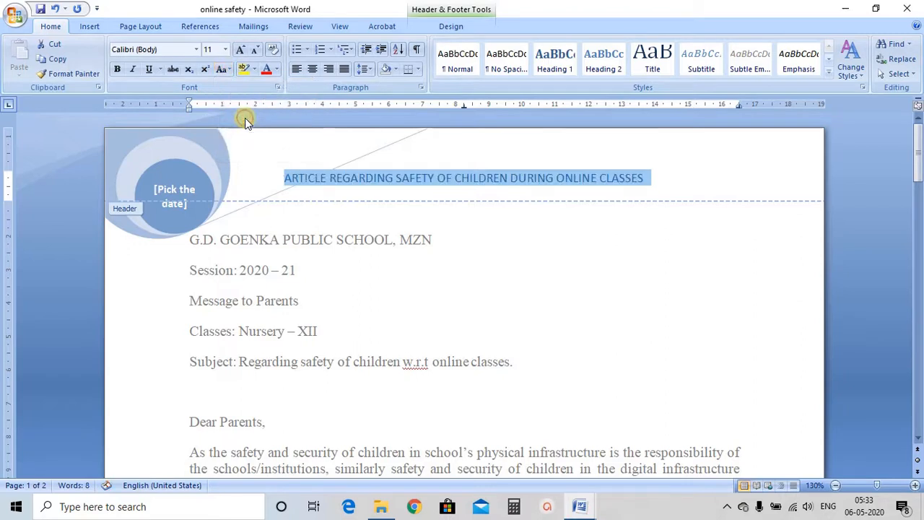
pyautogui.click(239, 52)
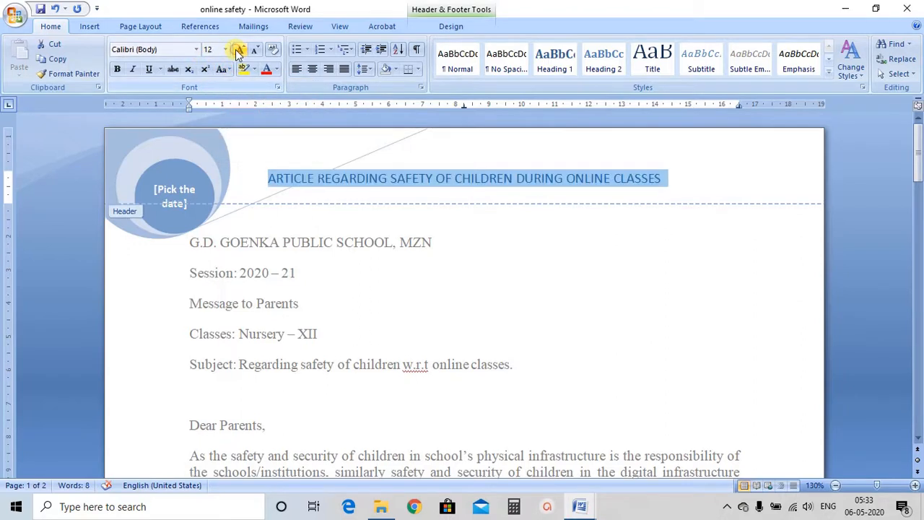
# Format the header title in the standard dark red colour, bold and underlined
pyautogui.click(277, 69)
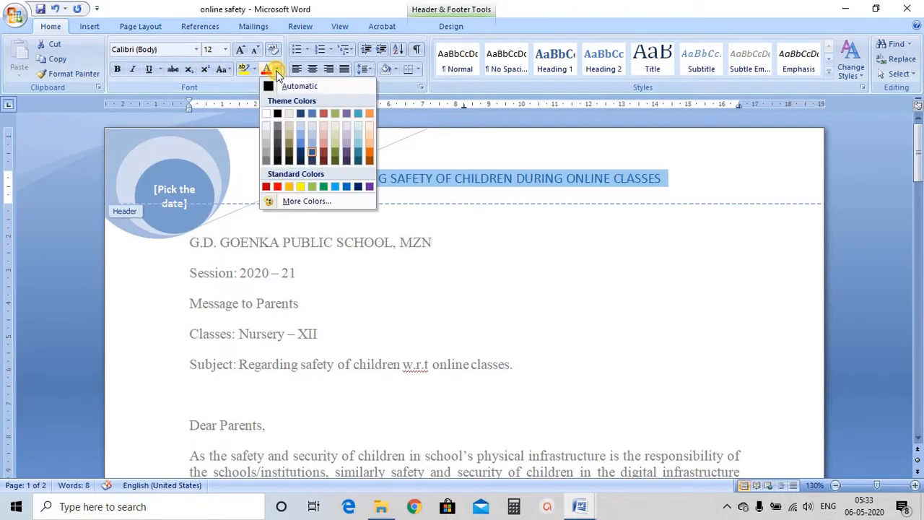
pyautogui.click(267, 187)
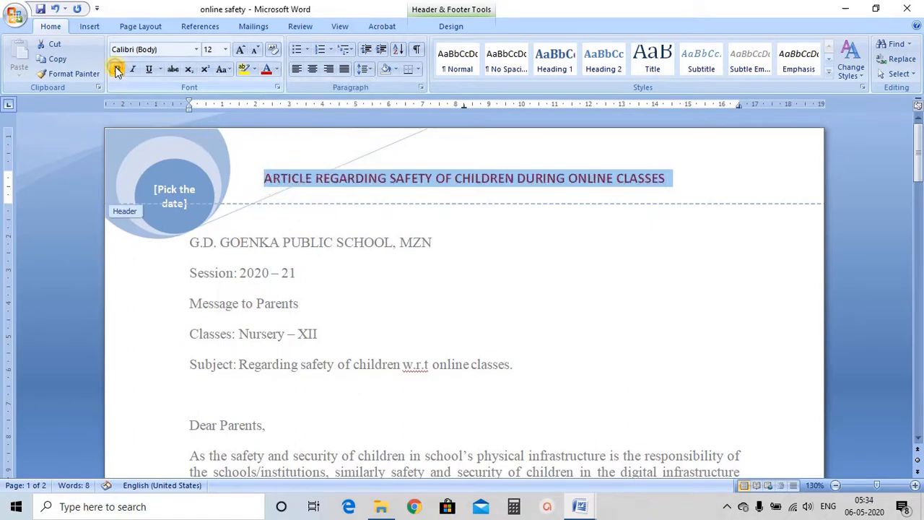
pyautogui.click(149, 69)
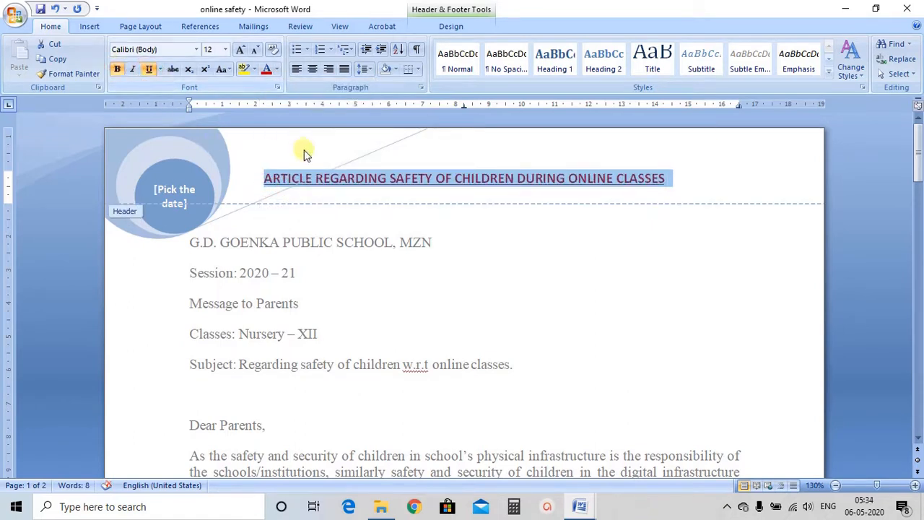
pyautogui.click(437, 177)
pyautogui.doubleClick(438, 179)
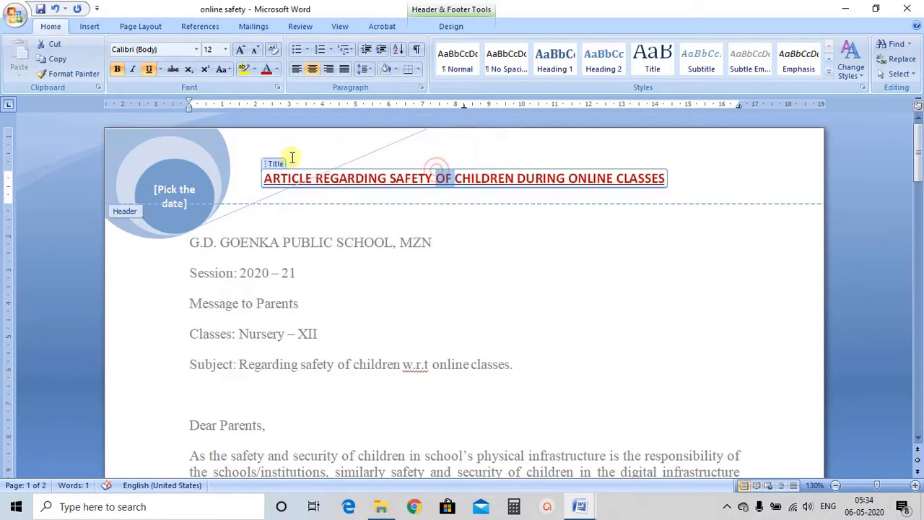
# Set the header's date field to 6 May 2020 using its calendar
pyautogui.click(184, 193)
pyautogui.click(197, 206)
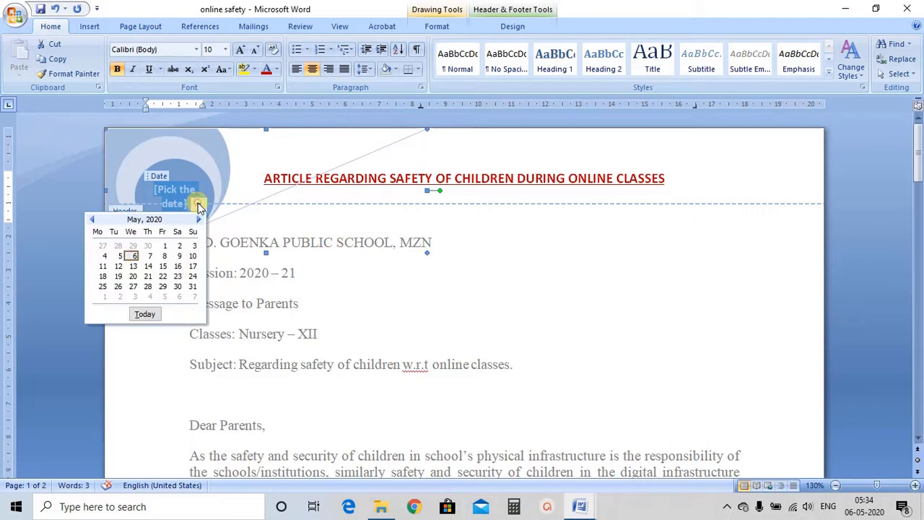
pyautogui.click(133, 256)
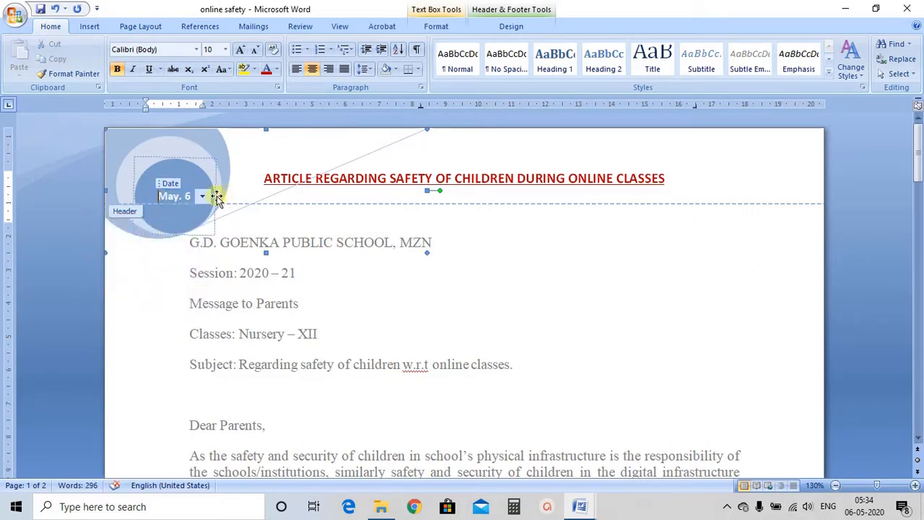
pyautogui.click(212, 172)
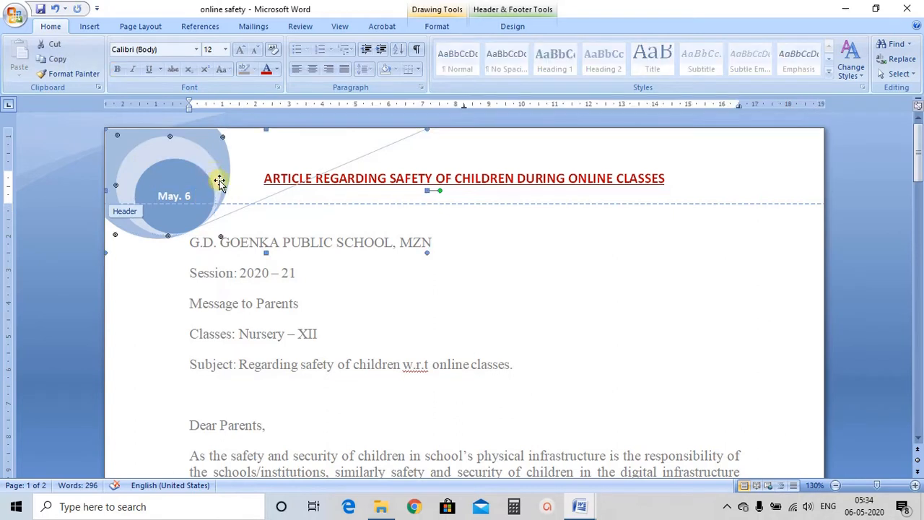
pyautogui.click(178, 195)
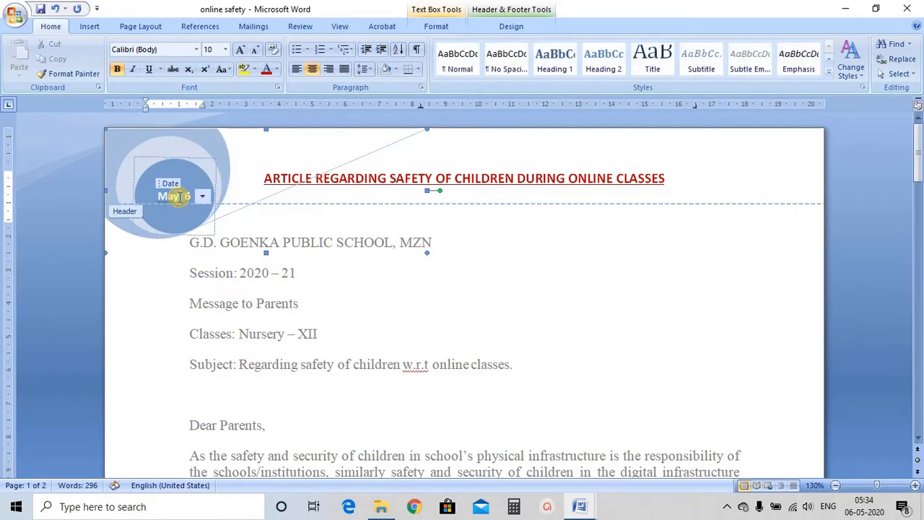
pyautogui.click(164, 183)
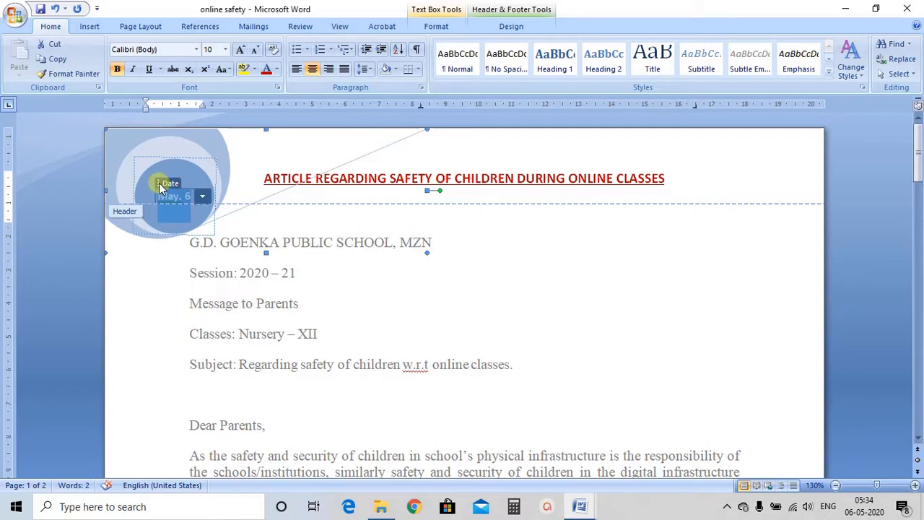
pyautogui.click(166, 185)
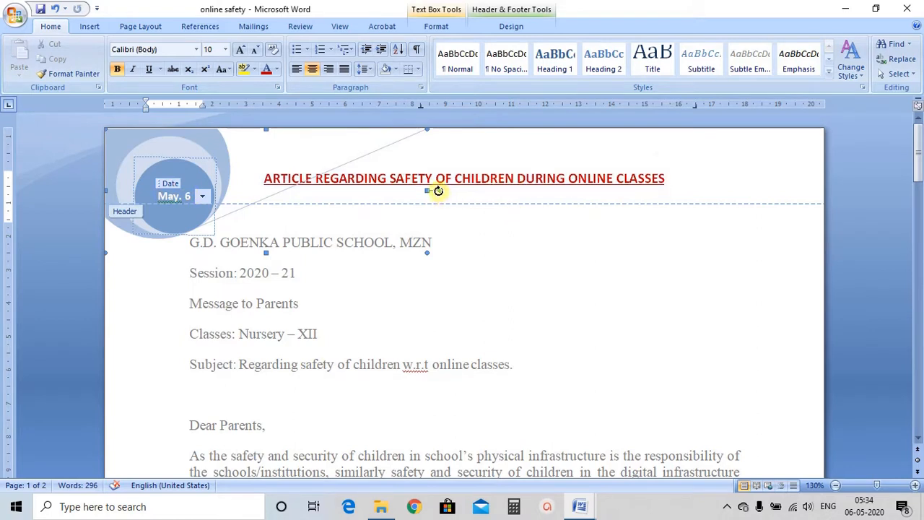
pyautogui.click(541, 148)
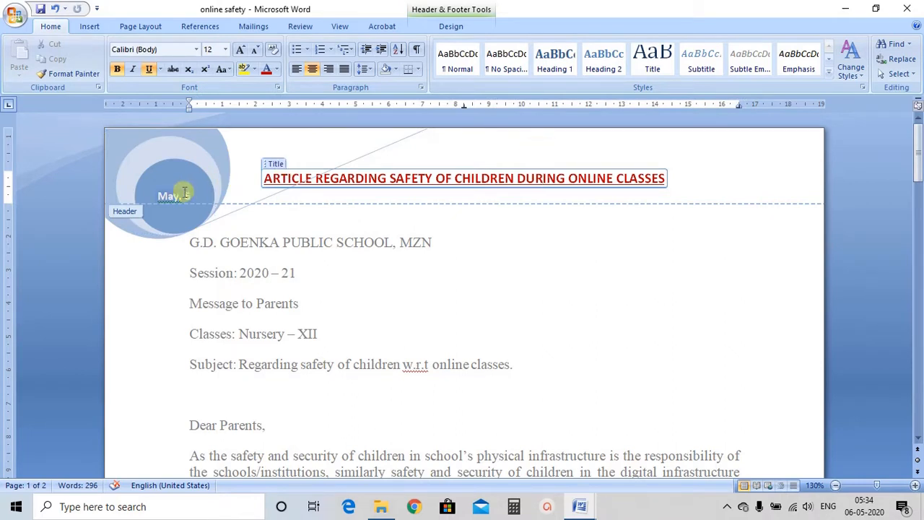
pyautogui.click(321, 168)
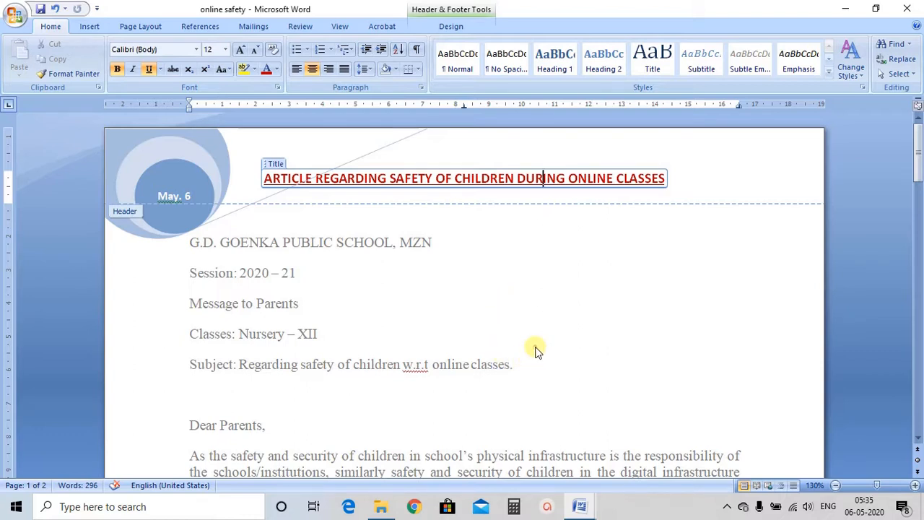
# Leave the header, add a blank line above the school name and delete the one above "Dear Parents,"
pyautogui.press('Escape')
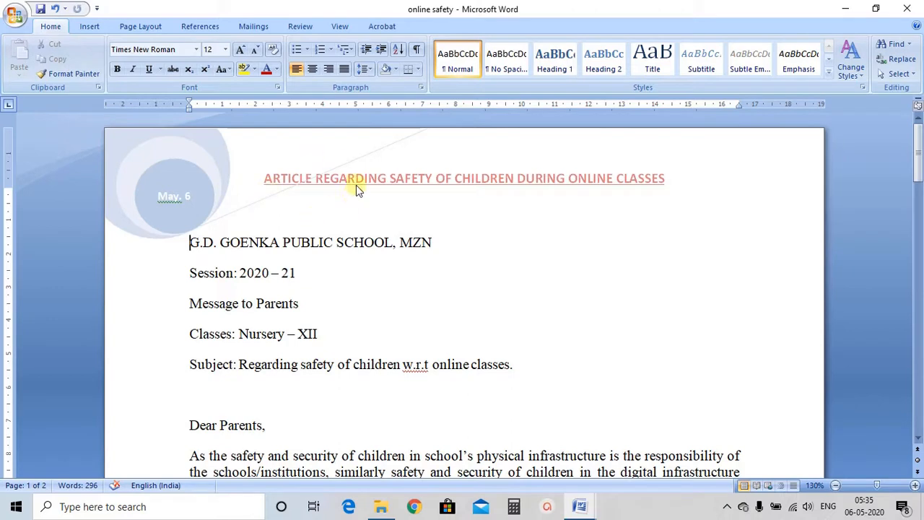
pyautogui.press('Return')
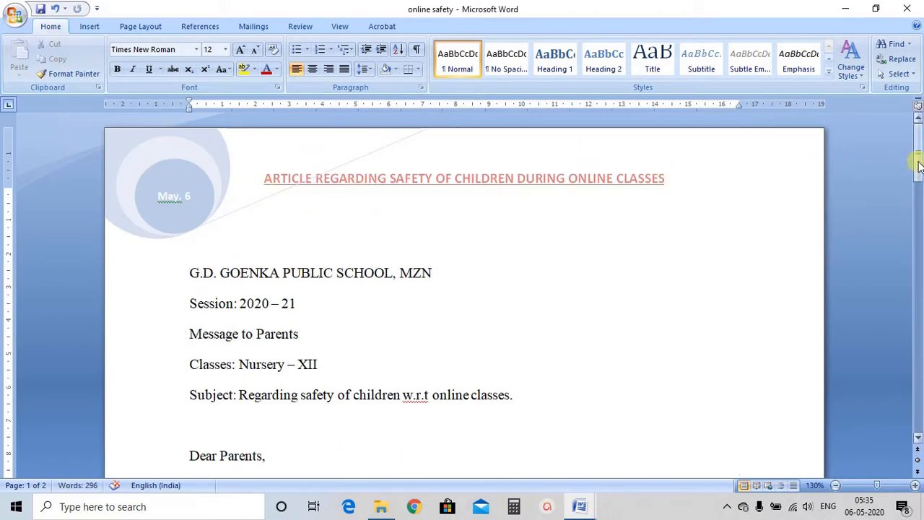
pyautogui.click(265, 435)
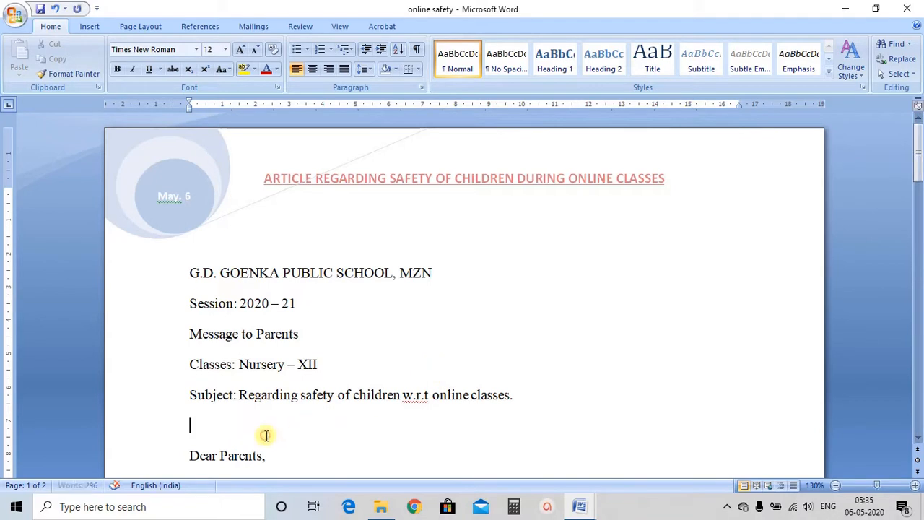
pyautogui.press('BackSpace')
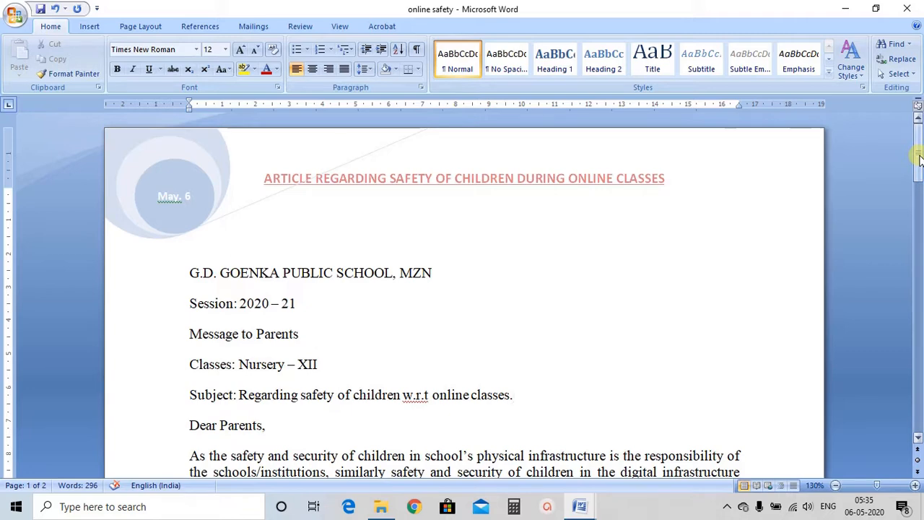
# Insert blank lines above "Thank you" on the second page until it moves onto a third page
pyautogui.moveTo(918, 159); pyautogui.dragTo(918, 303)
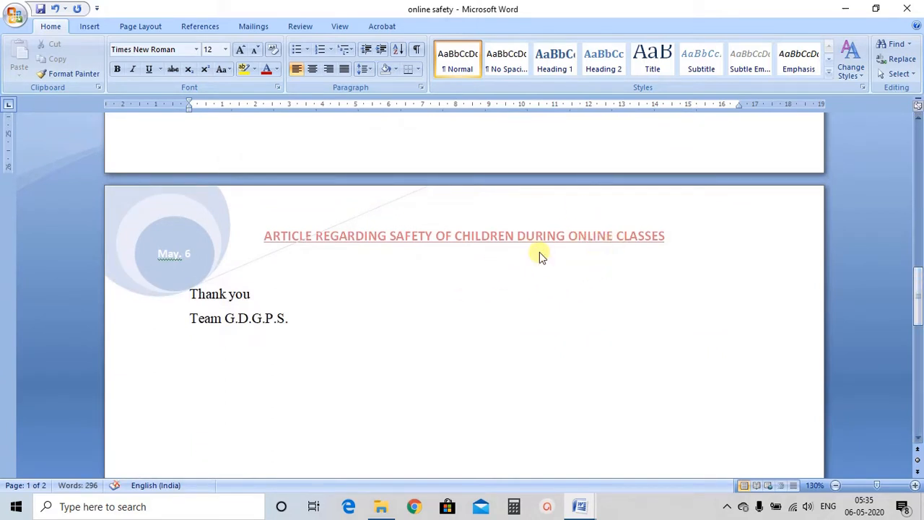
pyautogui.click(191, 295)
pyautogui.press('Return')
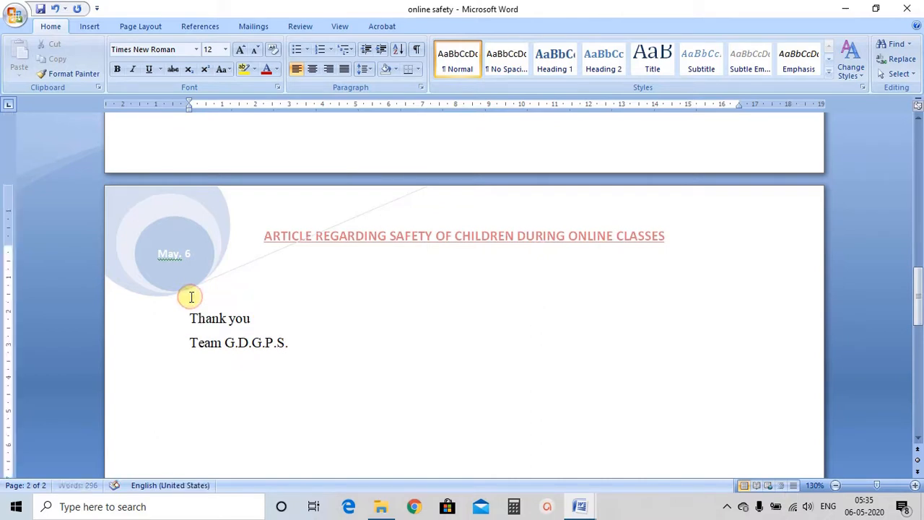
pyautogui.press('Return')
pyautogui.press('Return')
pyautogui.press('Return')
pyautogui.press('Return')
pyautogui.press('Return')
pyautogui.press('Return')
pyautogui.press('Return')
pyautogui.press('Return')
pyautogui.press('Return')
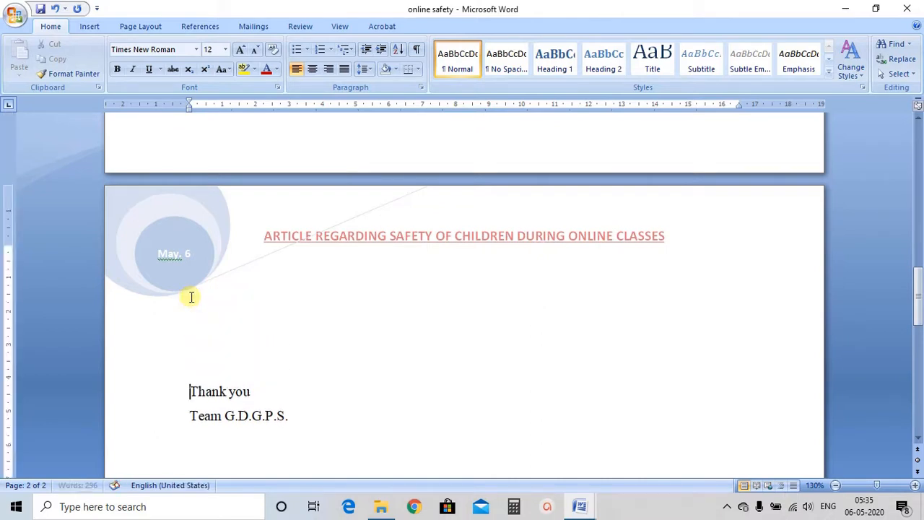
pyautogui.press('Return')
pyautogui.press('Return')
pyautogui.press('Return')
pyautogui.press('Return')
pyautogui.press('Return')
pyautogui.press('Return')
pyautogui.press('Return')
pyautogui.press('Return')
pyautogui.press('Return')
pyautogui.press('Return')
pyautogui.press('Return')
pyautogui.press('Return')
pyautogui.press('Return')
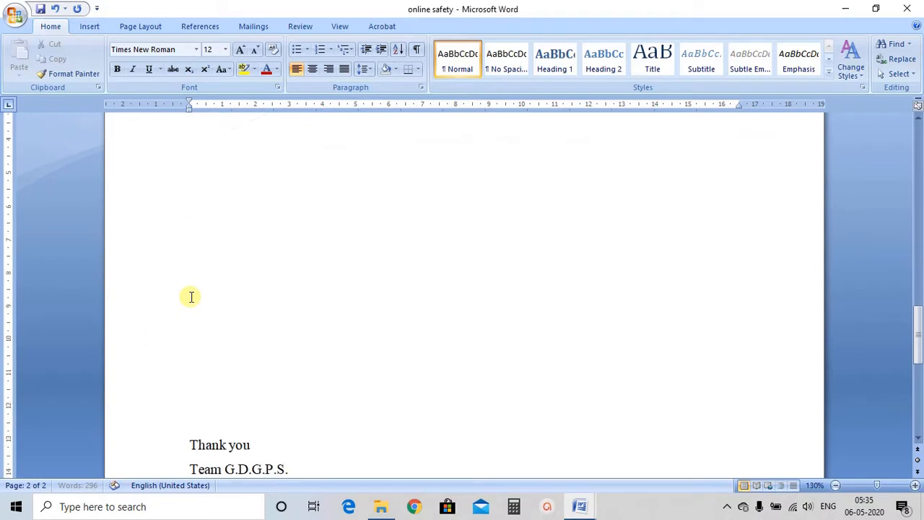
pyautogui.press('Return')
pyautogui.press('Return')
pyautogui.press('Return')
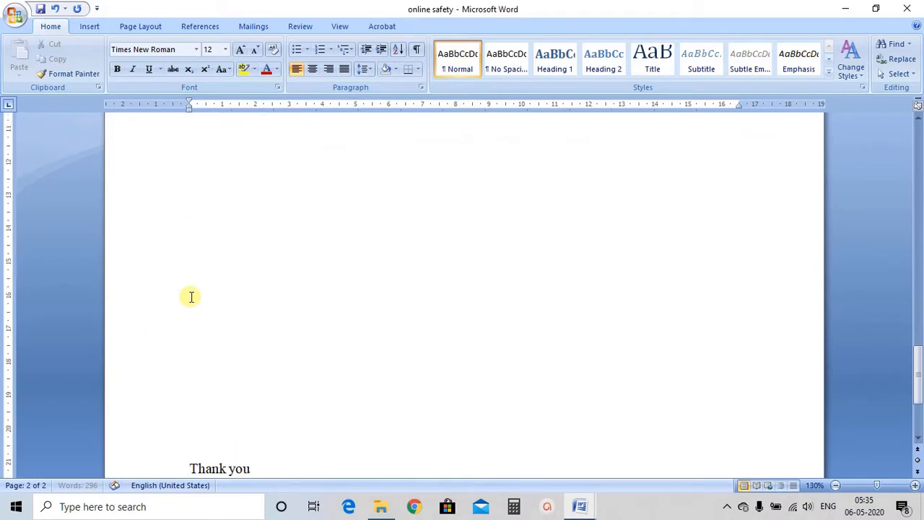
pyautogui.press('Return')
pyautogui.press('Return')
pyautogui.press('Return')
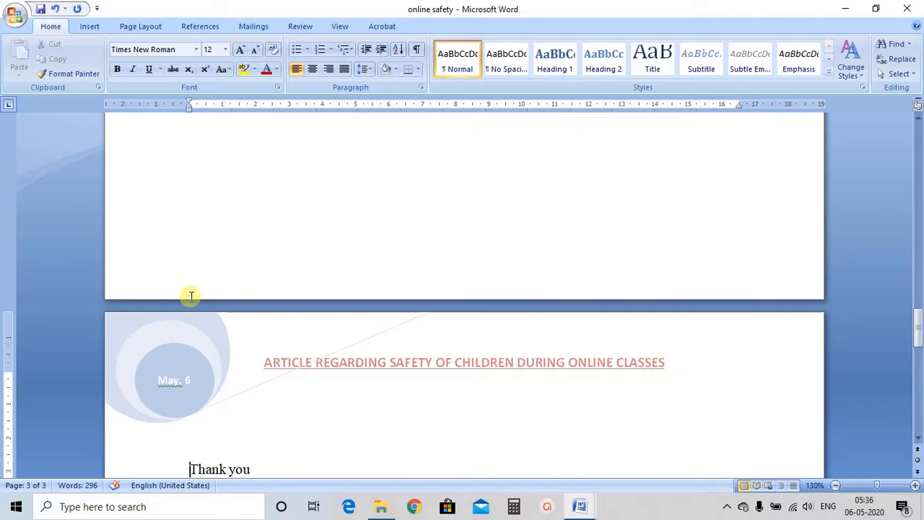
# Delete blank lines above "Thank you" until it is back on the second page
pyautogui.press('BackSpace')
pyautogui.press('BackSpace')
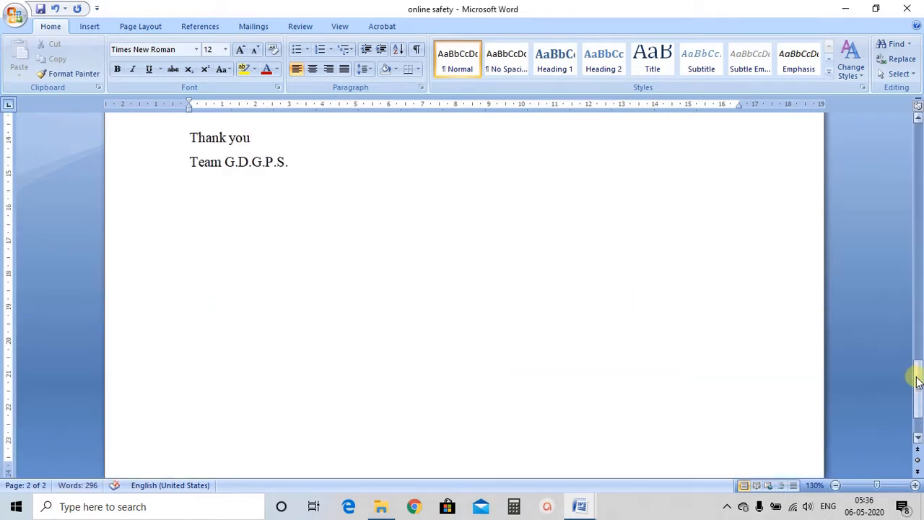
# Open the first page's header for editing and return to the body text
pyautogui.moveTo(917, 371); pyautogui.dragTo(920, 134)
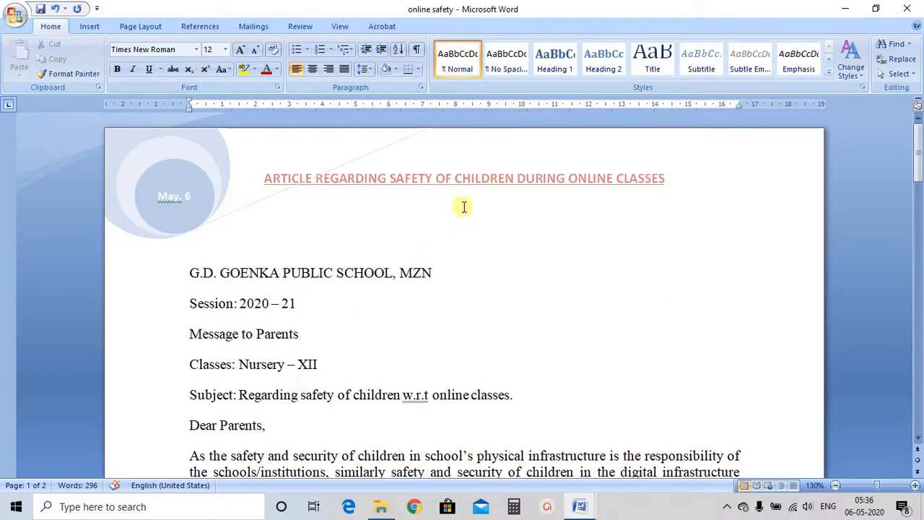
pyautogui.doubleClick(440, 159)
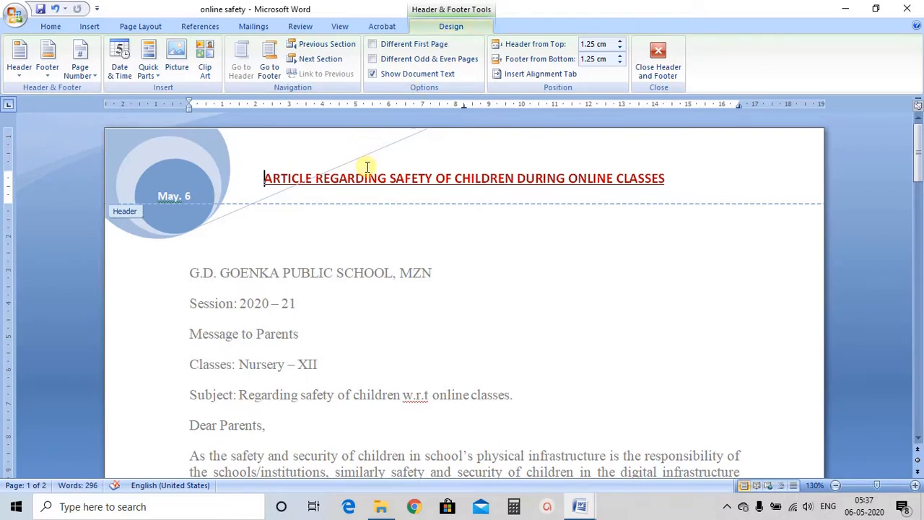
pyautogui.doubleClick(439, 353)
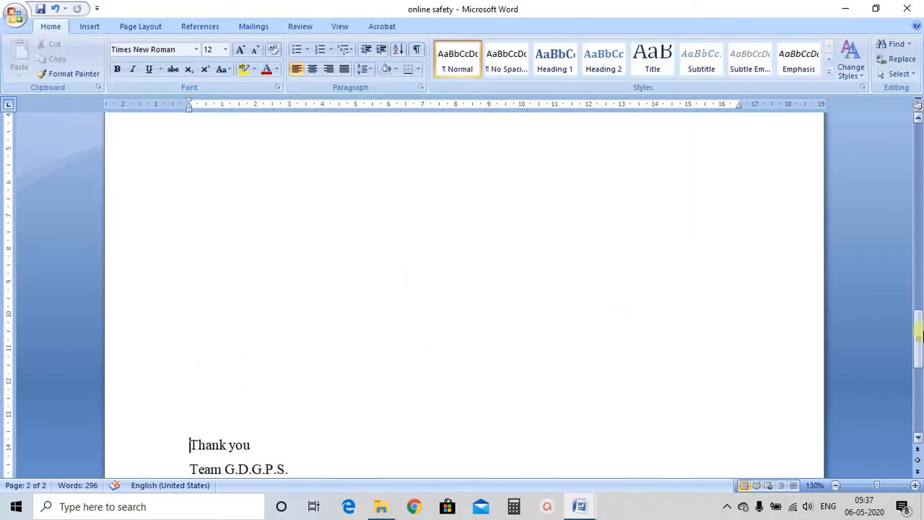
pyautogui.moveTo(919, 333); pyautogui.dragTo(737, 131)
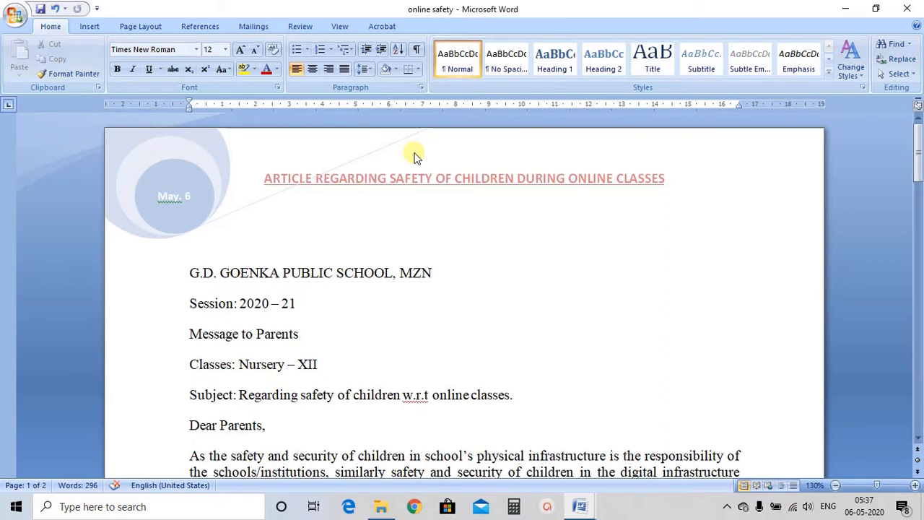
# Insert the picture GDGPSlogo3 from the Desktop into the header before the title
pyautogui.doubleClick(413, 153)
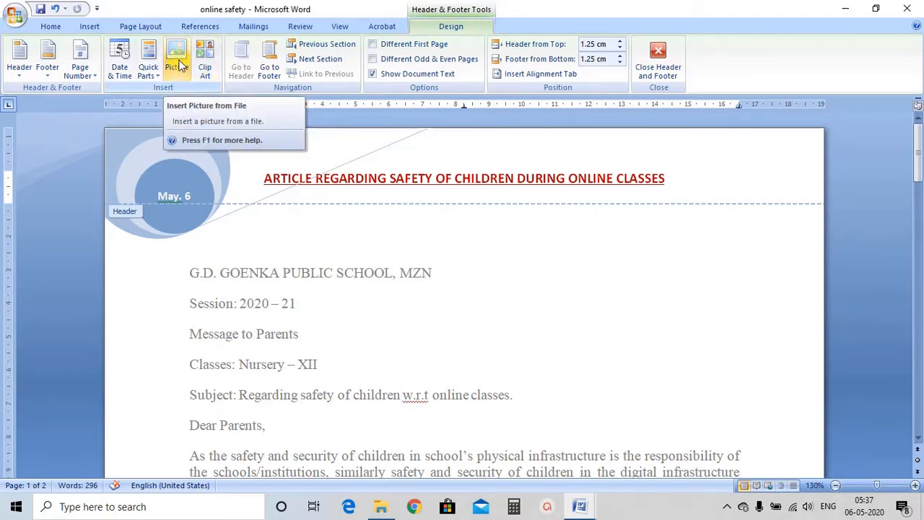
pyautogui.click(177, 63)
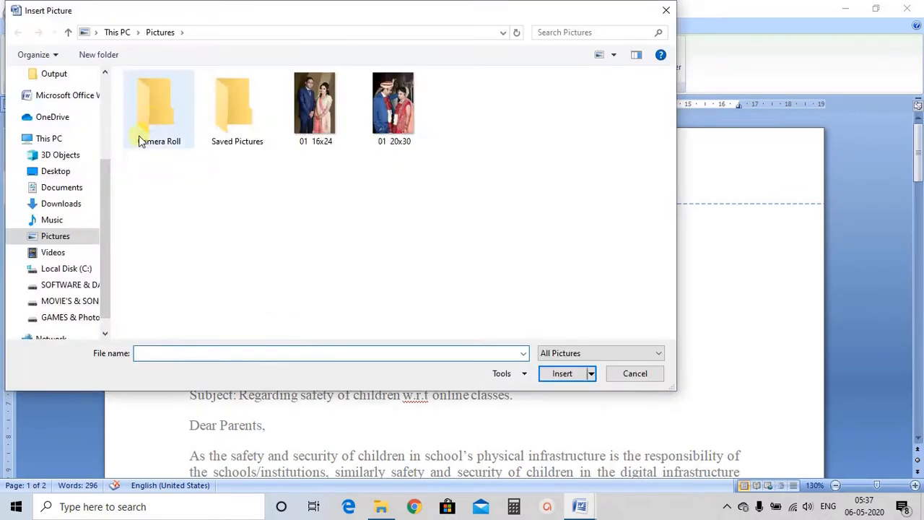
pyautogui.click(62, 172)
pyautogui.doubleClick(244, 152)
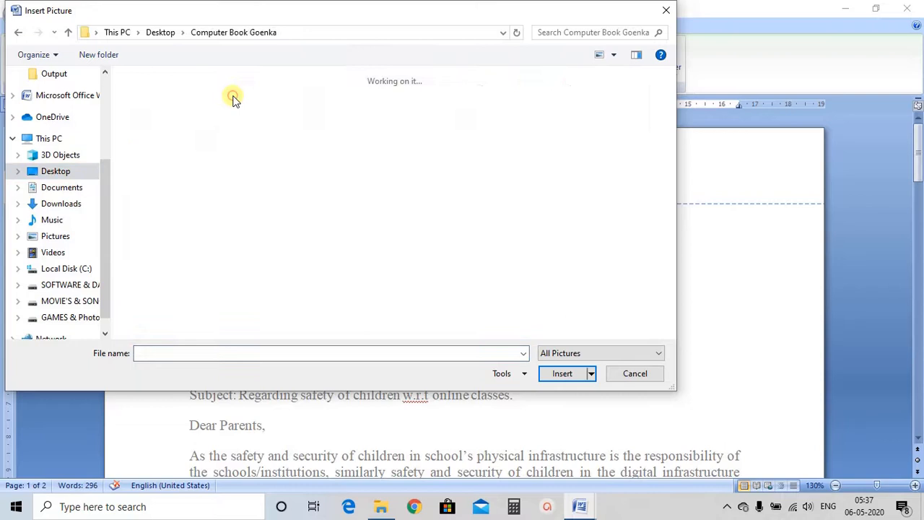
pyautogui.click(70, 34)
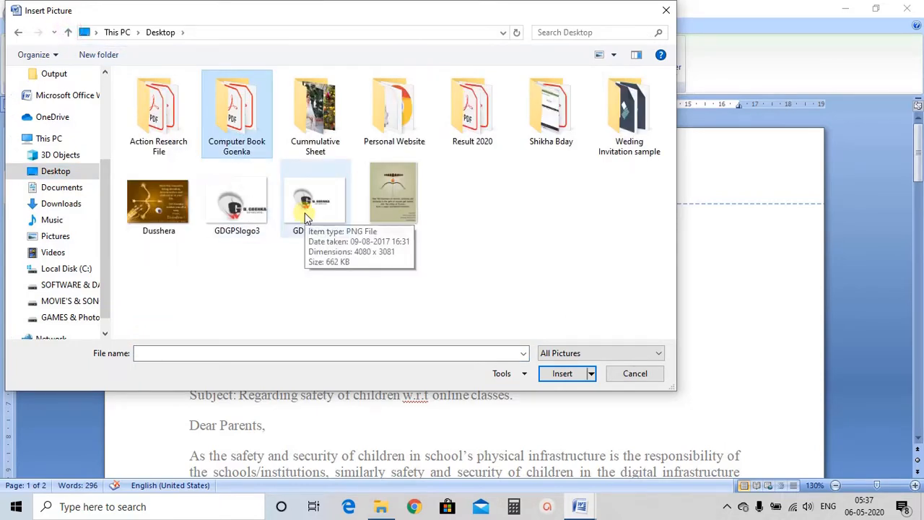
pyautogui.click(247, 208)
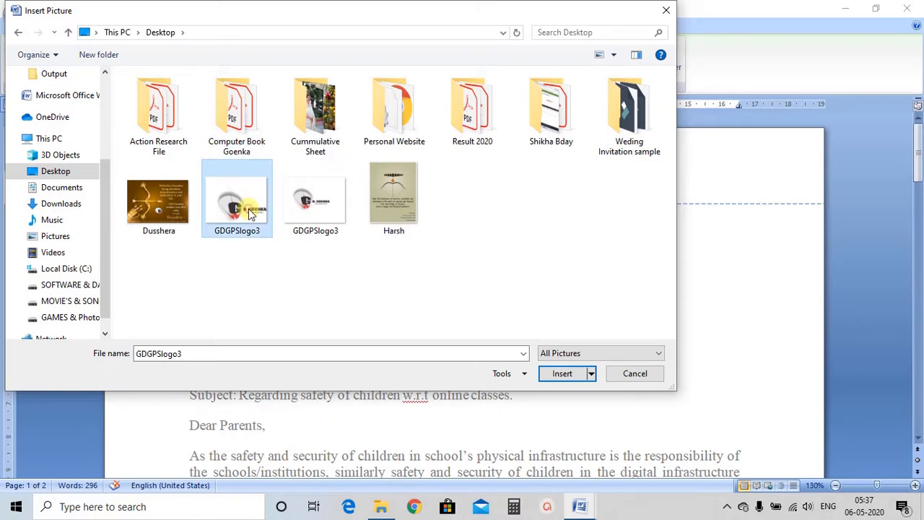
pyautogui.click(562, 373)
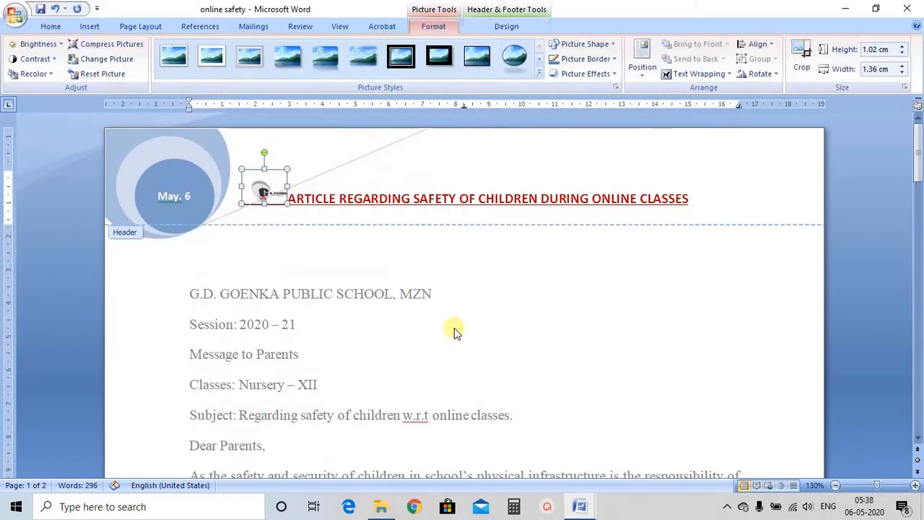
# Make the logo picture free-floating, move it to the right of the header title and enlarge it to about 1.73 by 2.05 cm
pyautogui.moveTo(262, 183); pyautogui.dragTo(259, 205)
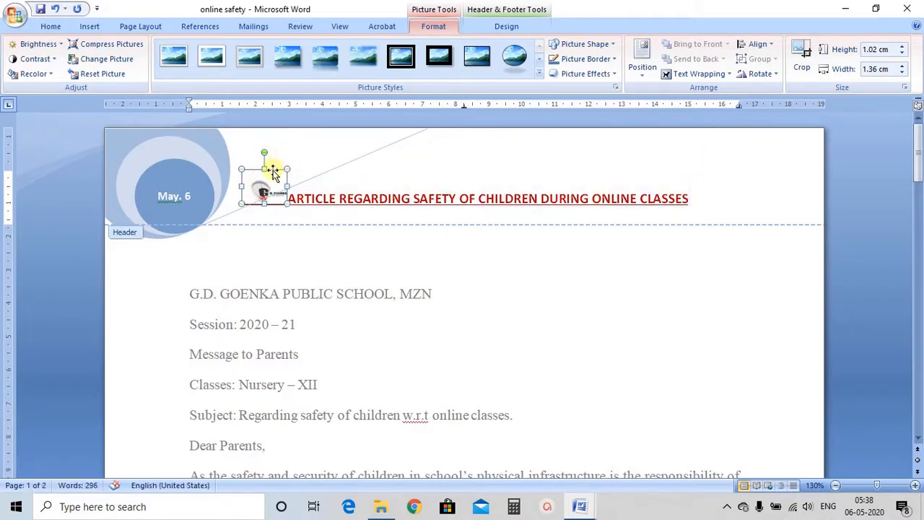
pyautogui.moveTo(271, 171); pyautogui.dragTo(326, 133)
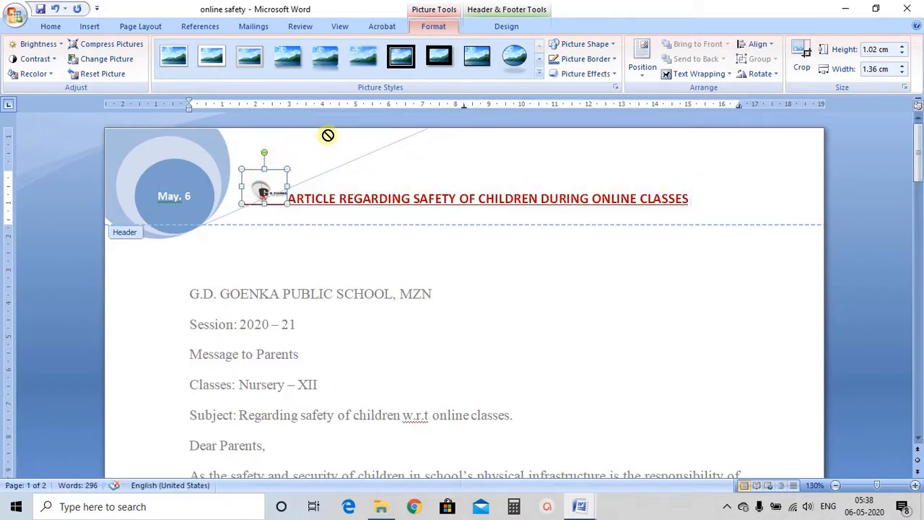
pyautogui.click(709, 74)
pyautogui.click(693, 108)
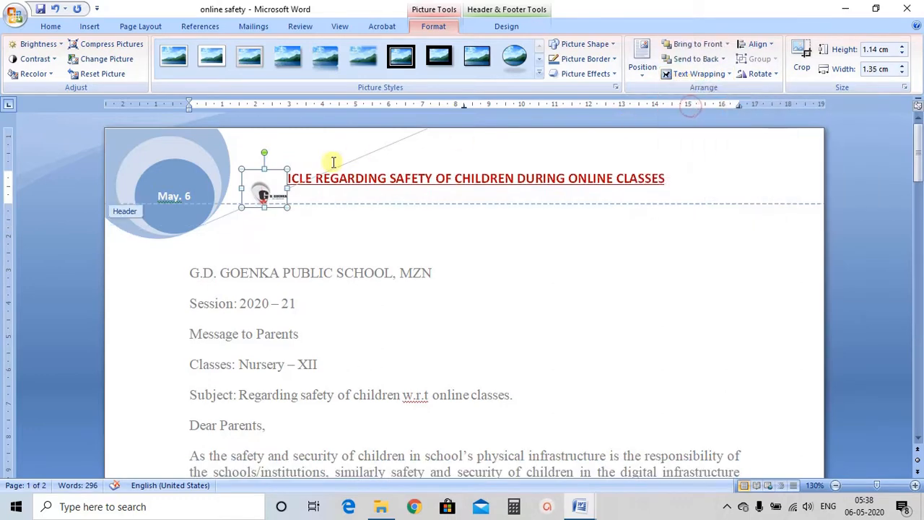
pyautogui.moveTo(272, 172); pyautogui.dragTo(738, 146)
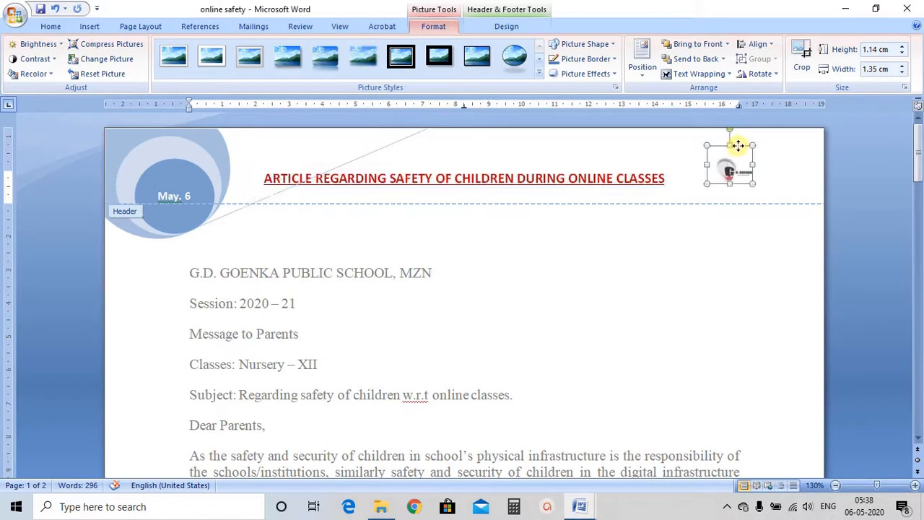
pyautogui.moveTo(709, 181)
pyautogui.mouseDown()
pyautogui.moveTo(683, 201)
pyautogui.moveTo(720, 179)
pyautogui.moveTo(713, 173)
pyautogui.mouseUp()
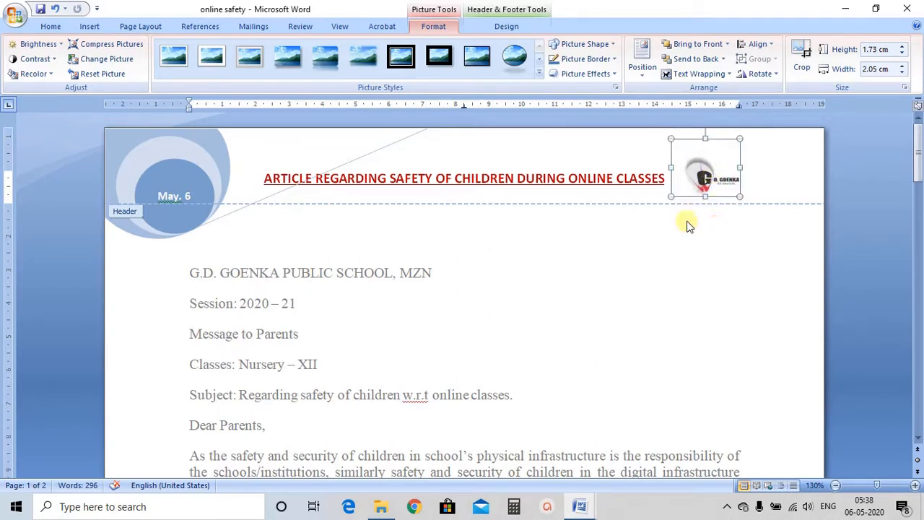
# Try the Plain Number 3 page number at the top of the page and undo it
pyautogui.click(508, 27)
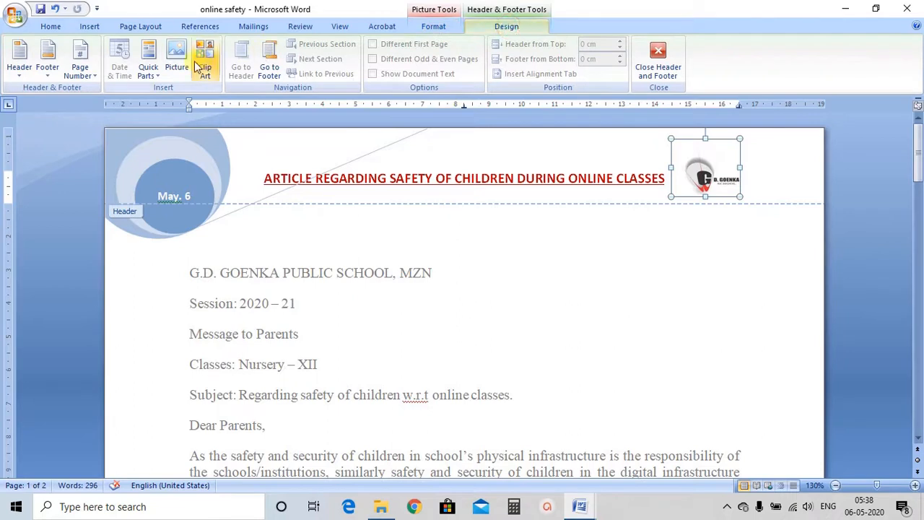
pyautogui.click(159, 73)
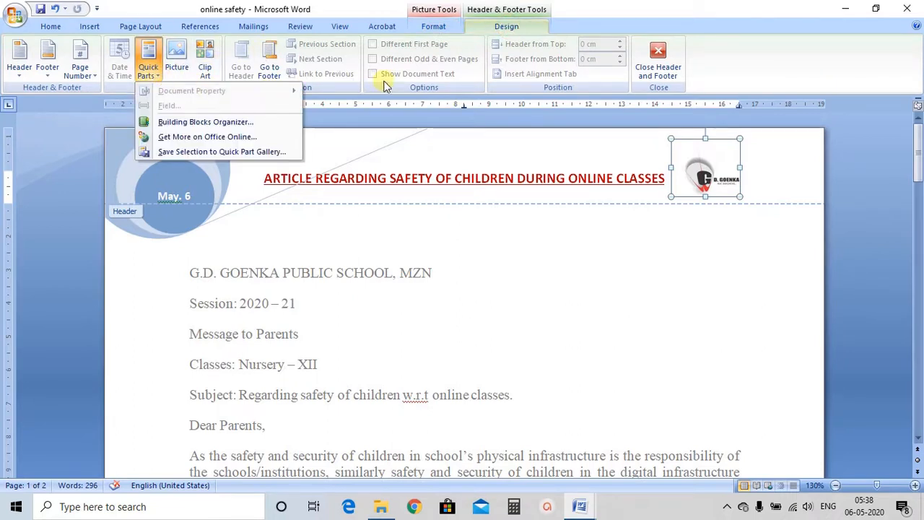
pyautogui.click(94, 77)
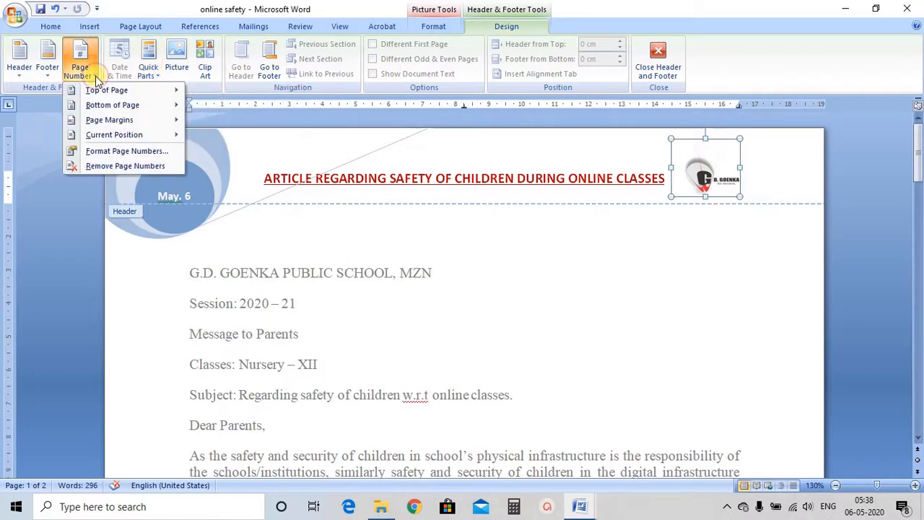
pyautogui.moveTo(117, 90)
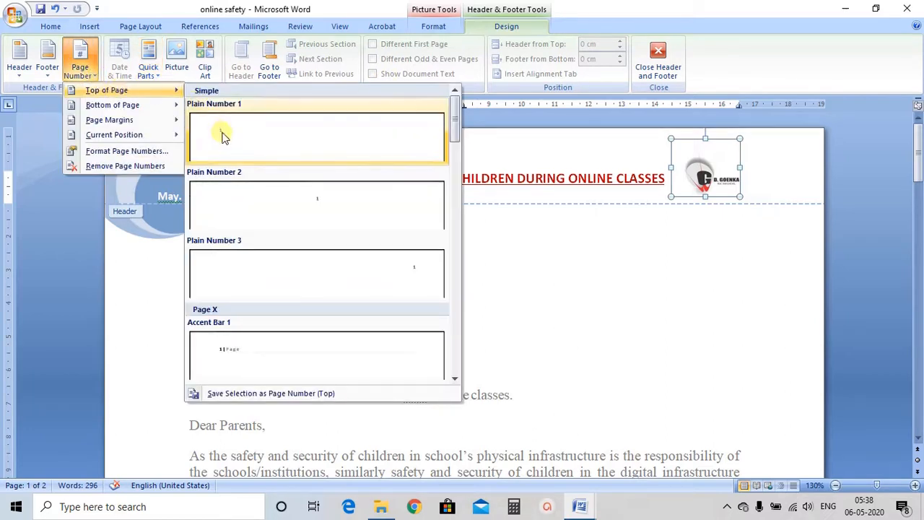
pyautogui.click(406, 273)
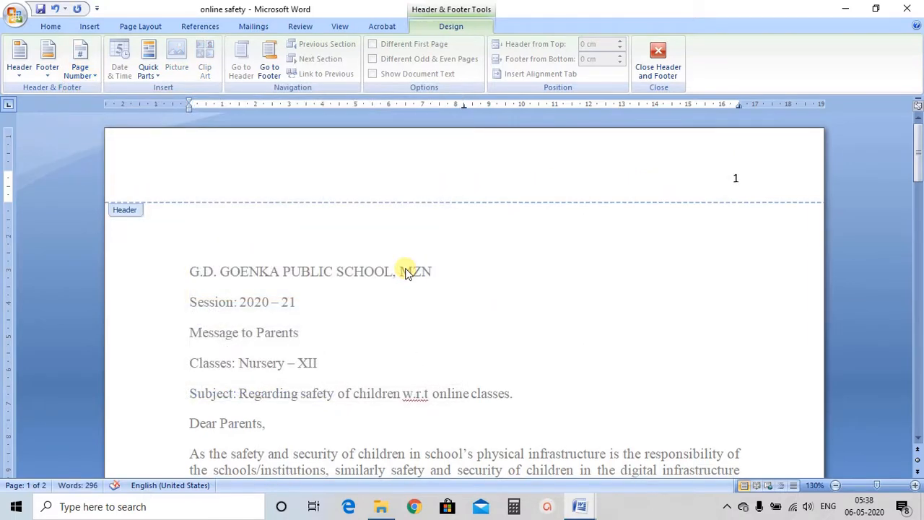
pyautogui.hotkey('ctrl', 'z')
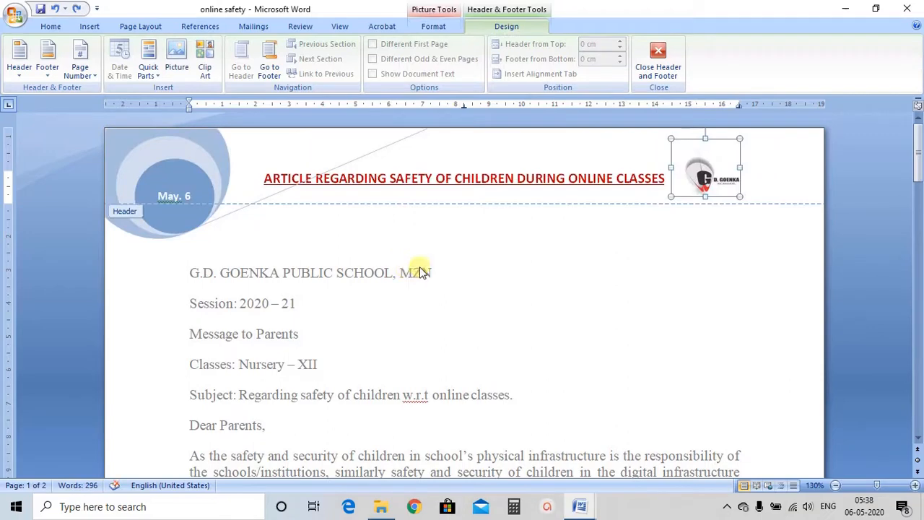
# Return to the body text and check the header on both pages
pyautogui.click(586, 287)
pyautogui.press('Escape')
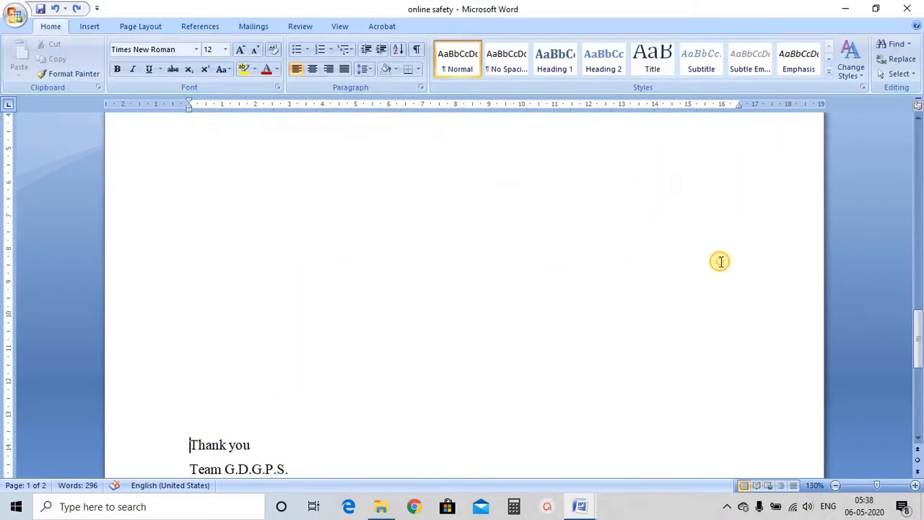
pyautogui.moveTo(919, 330); pyautogui.dragTo(918, 254)
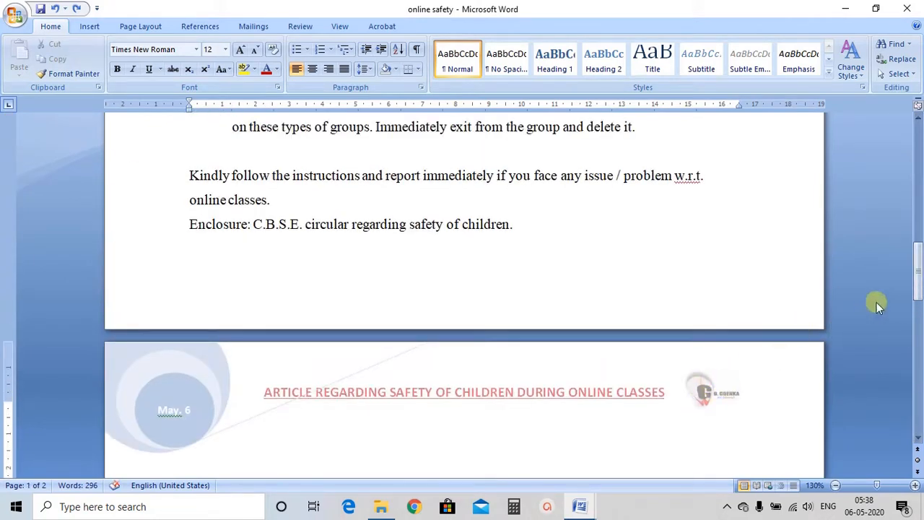
pyautogui.moveTo(918, 278); pyautogui.dragTo(920, 154)
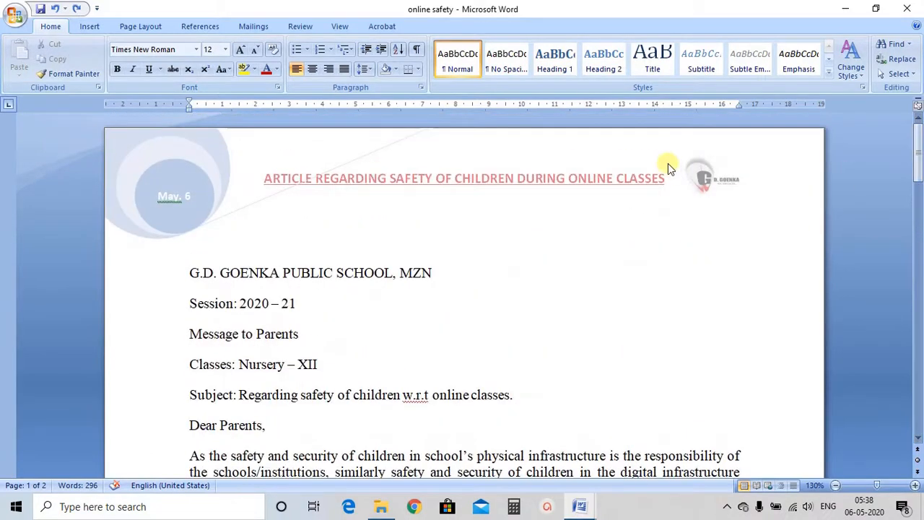
# Reopen the first page's header for editing and display the built-in header designs
pyautogui.doubleClick(577, 159)
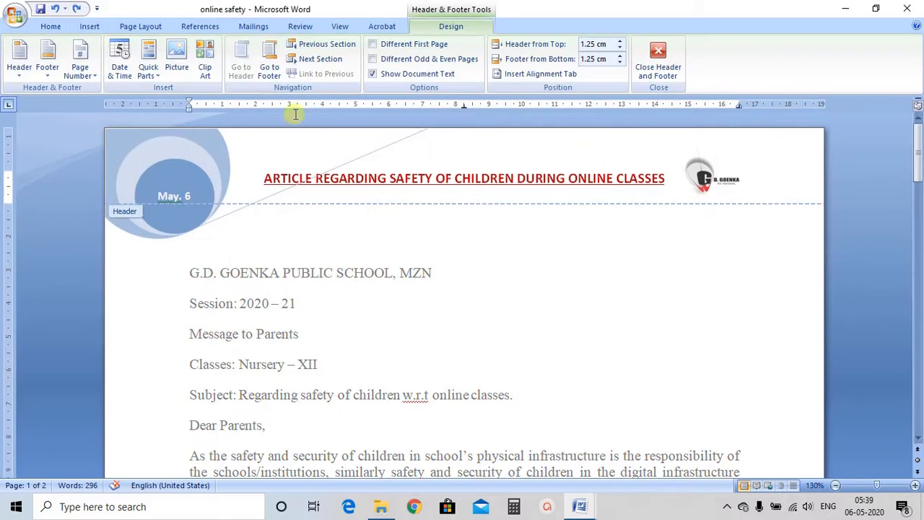
pyautogui.click(20, 73)
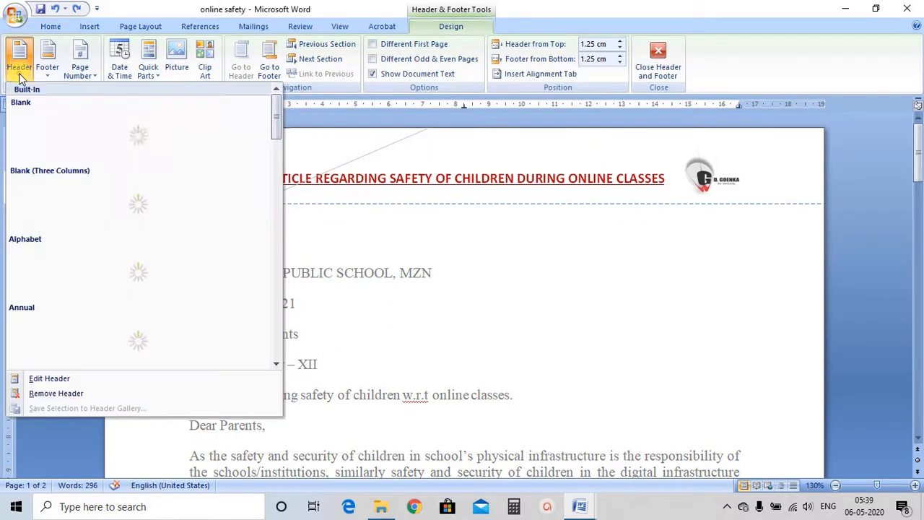
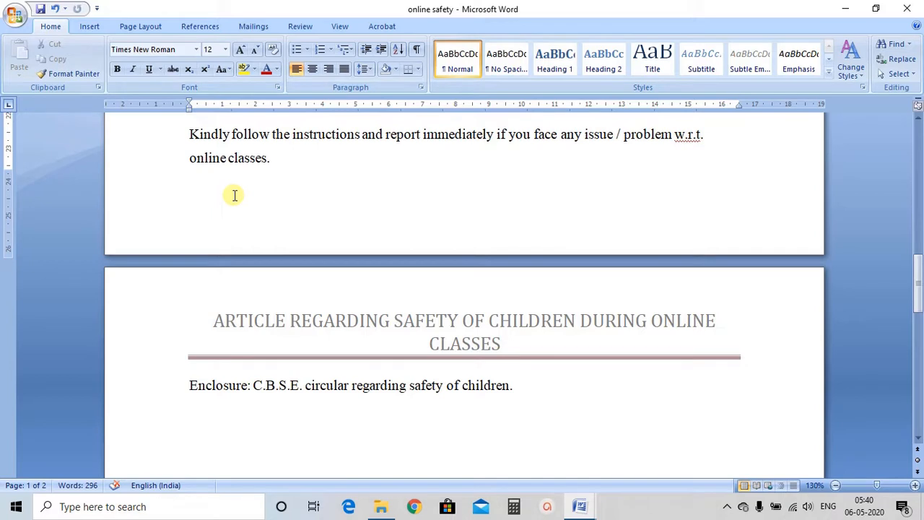
# Insert the built-in Alphabet footer into the document
pyautogui.click(89, 27)
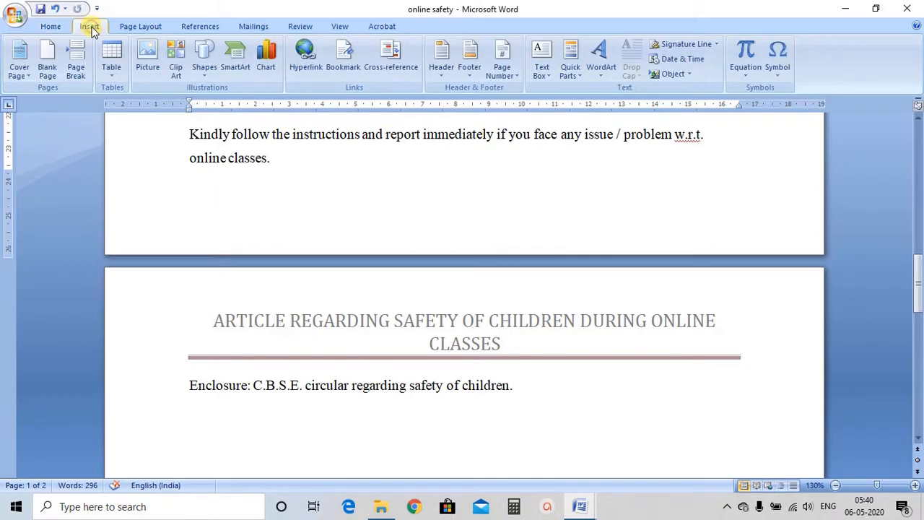
pyautogui.click(470, 73)
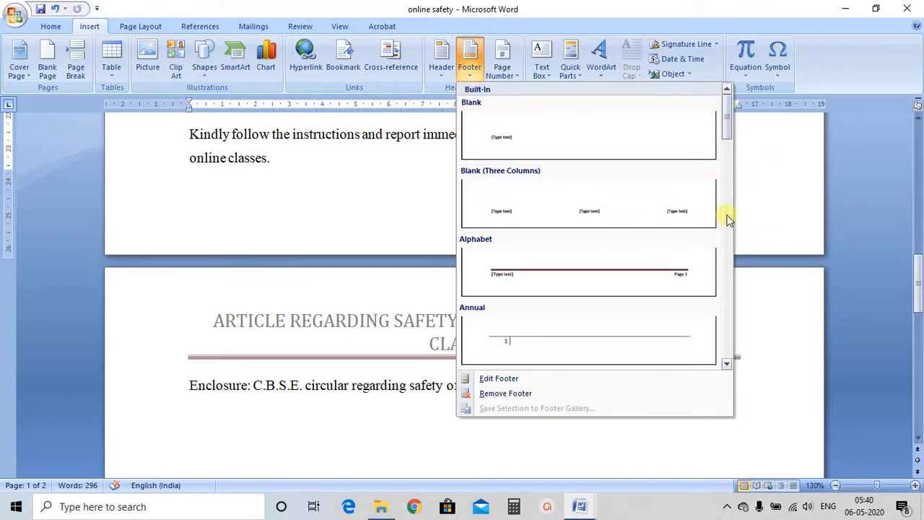
pyautogui.click(587, 274)
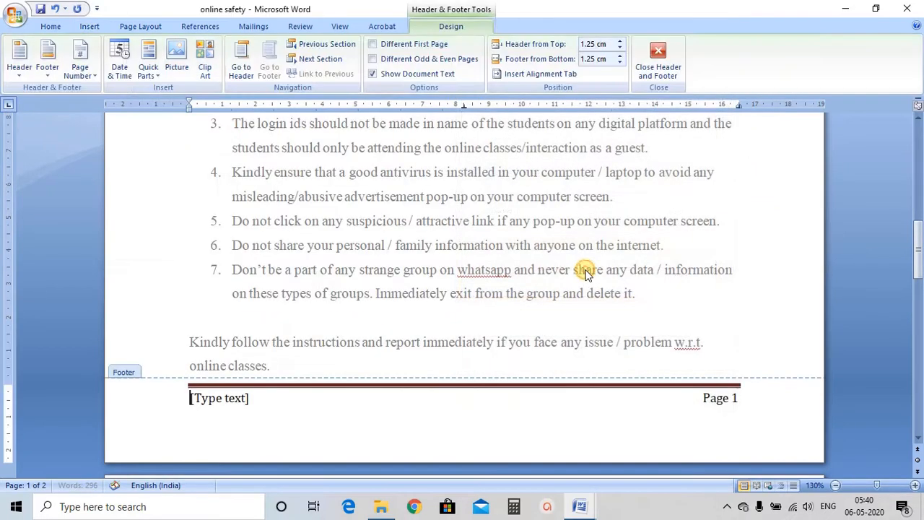
# Try replacing the footer's text placeholder with "Message from school" and a line break, and undo the entry
pyautogui.moveTo(918, 269)
pyautogui.mouseDown()
pyautogui.moveTo(918, 171)
pyautogui.moveTo(918, 283)
pyautogui.mouseUp()
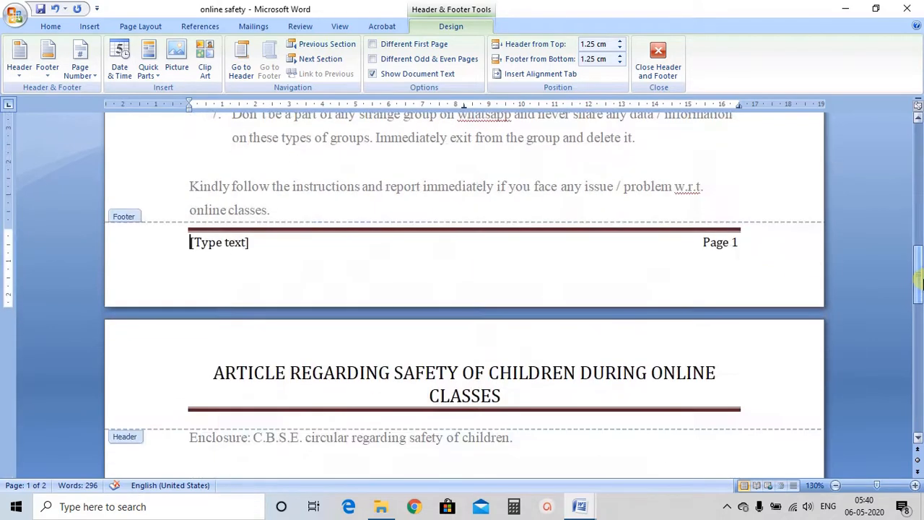
pyautogui.click(239, 243)
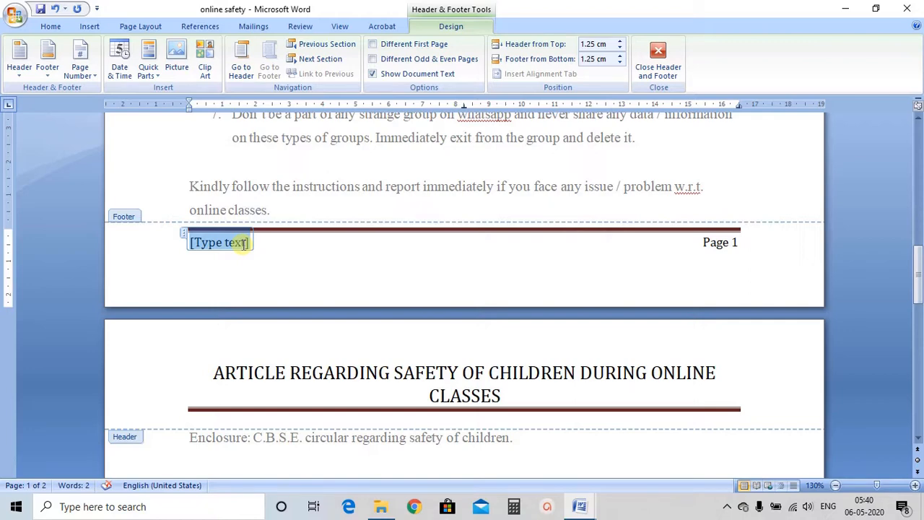
pyautogui.write('Messa')
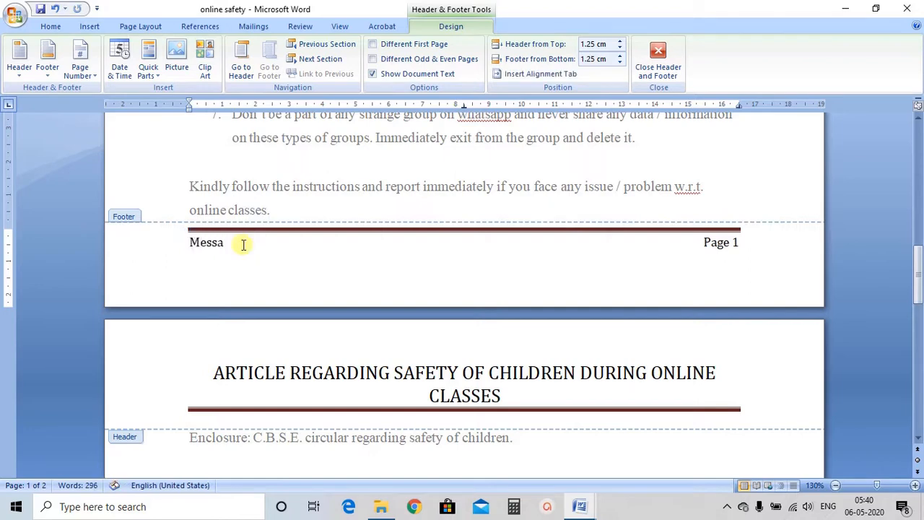
pyautogui.write('ge from school')
pyautogui.press('Return')
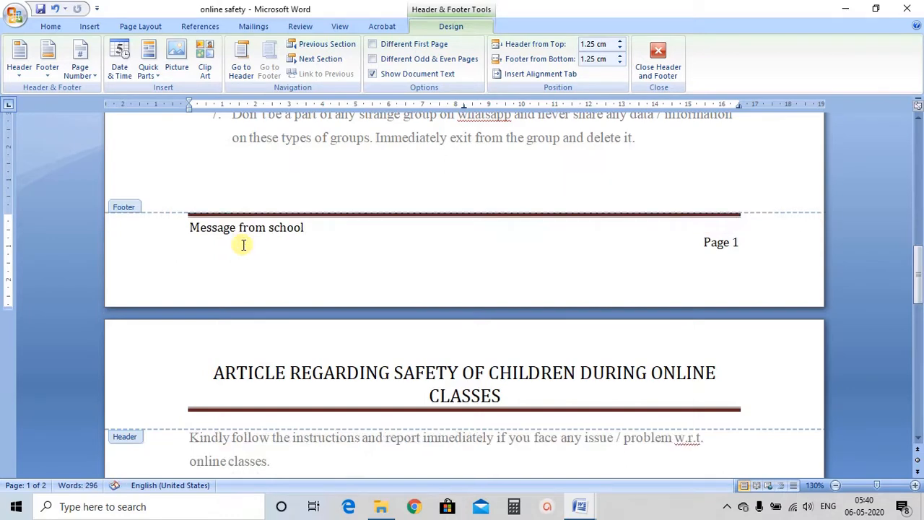
pyautogui.hotkey('ctrl', 'z')
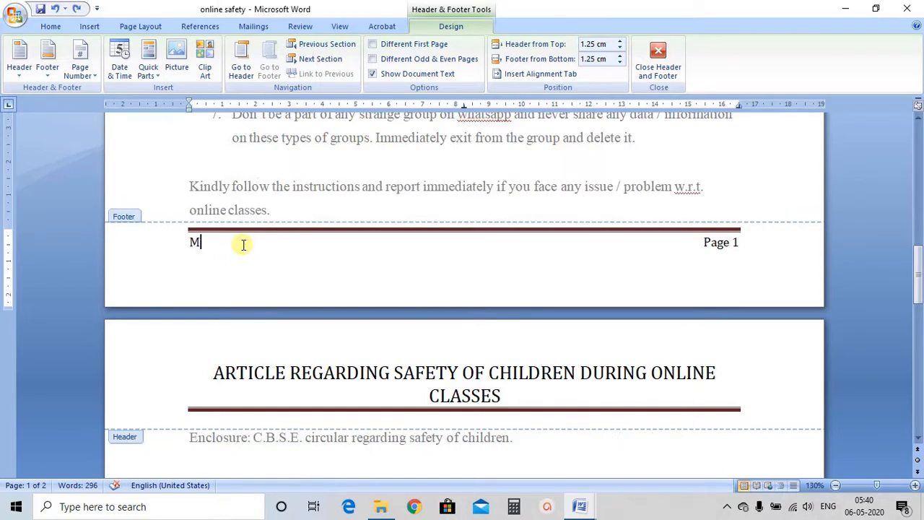
pyautogui.hotkey('ctrl', 'z')
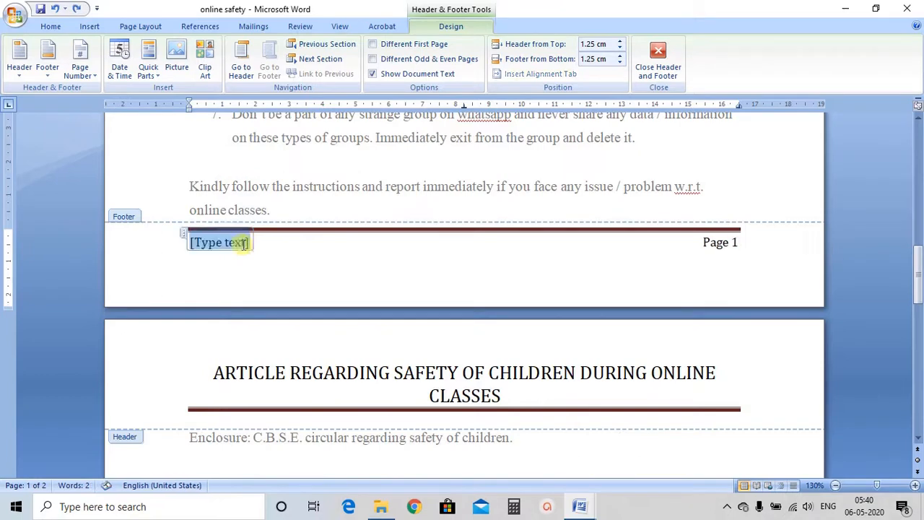
# Fill the footer's text placeholder with "Message from School" and return to the body text
pyautogui.write('Z')
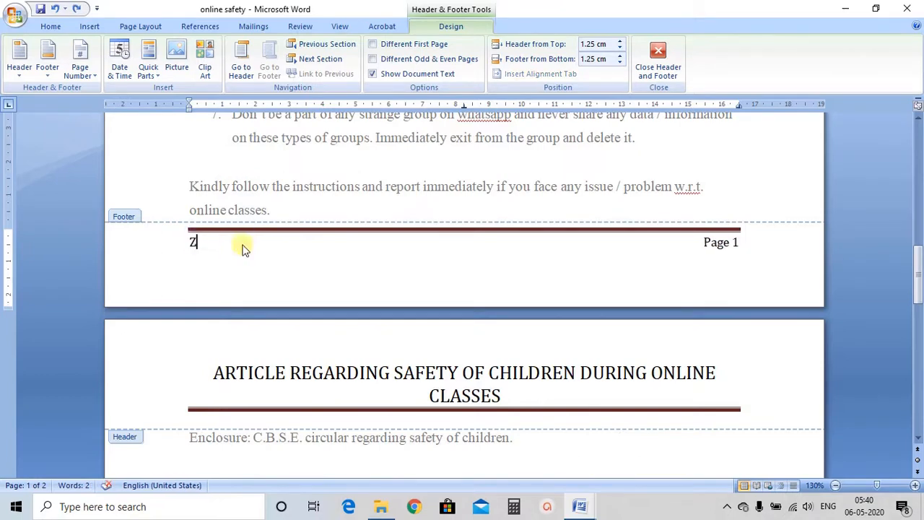
pyautogui.press('BackSpace')
pyautogui.write('Me')
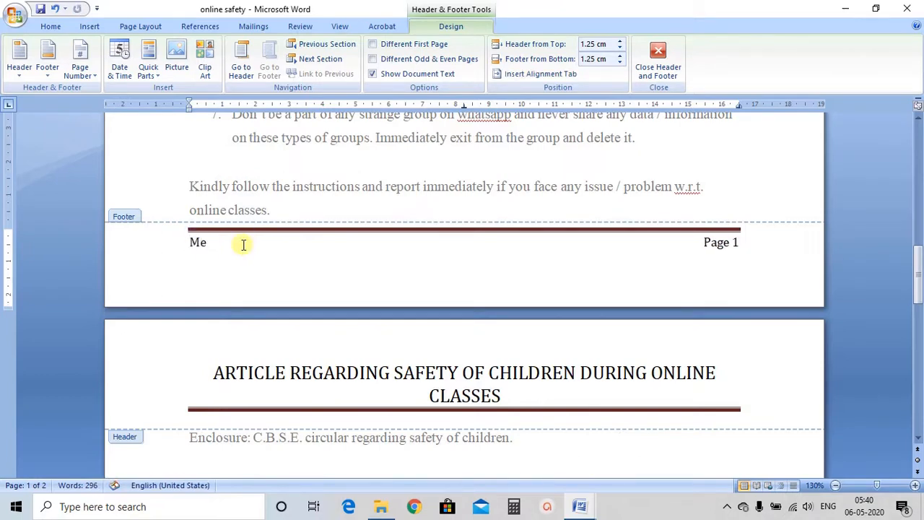
pyautogui.write('ssage from')
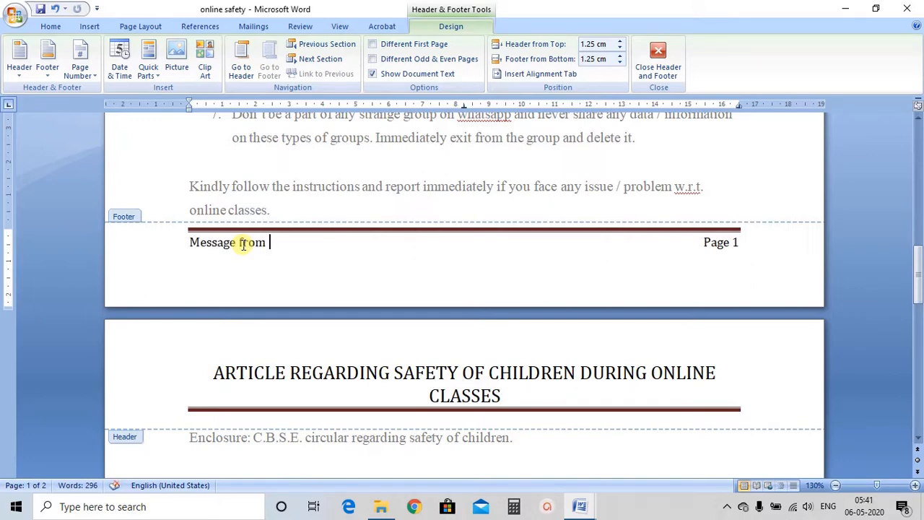
pyautogui.write(' School')
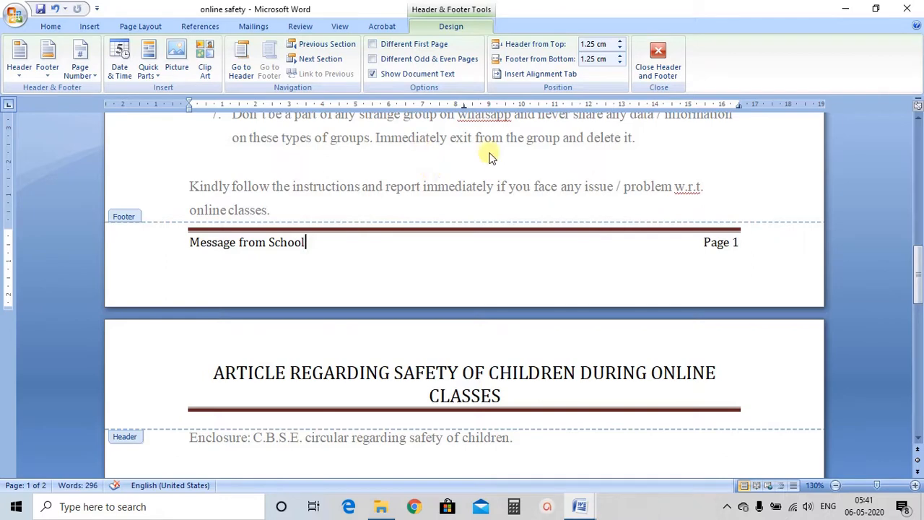
pyautogui.doubleClick(438, 136)
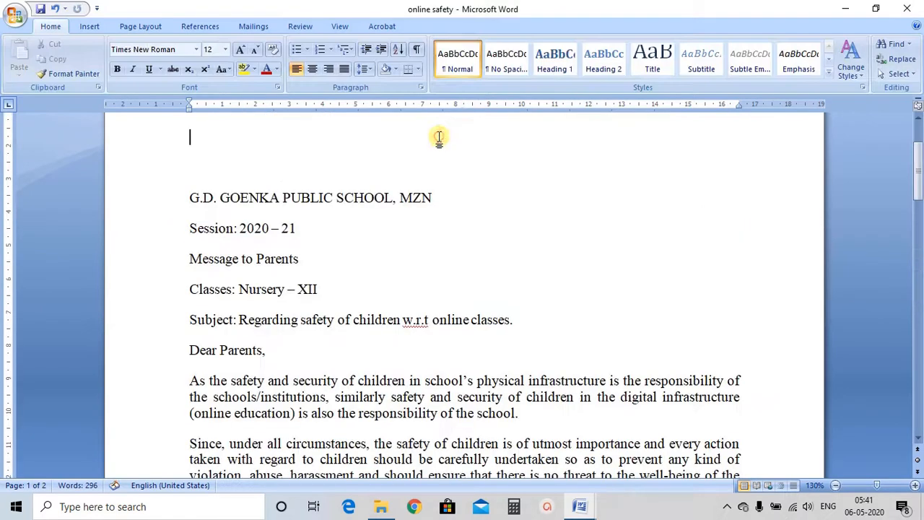
# Replace the page footer on page 2 with the built-in Cubicles (Odd Page) design
pyautogui.moveTo(915, 190); pyautogui.dragTo(919, 399)
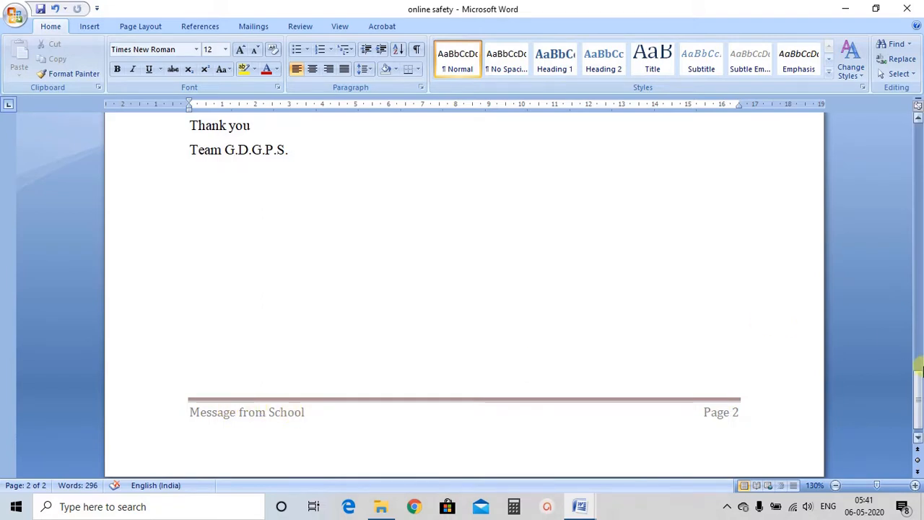
pyautogui.moveTo(918, 373); pyautogui.dragTo(919, 398)
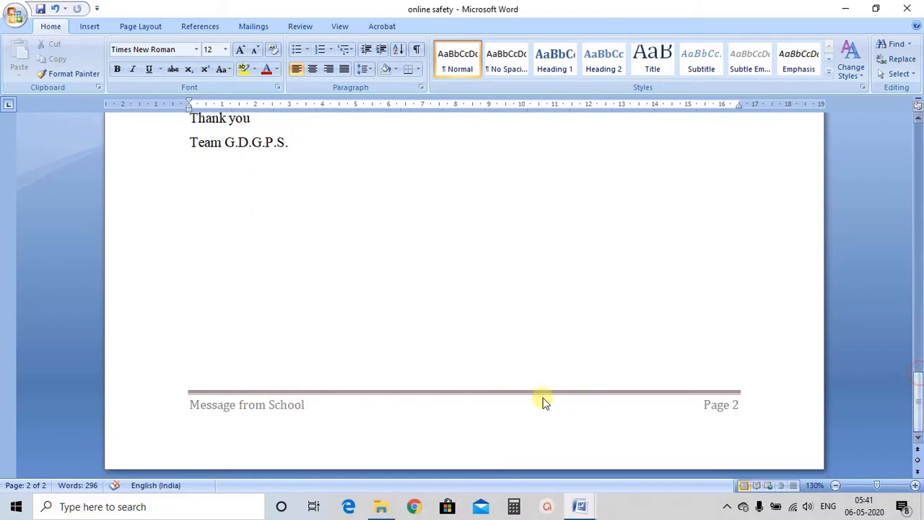
pyautogui.doubleClick(452, 412)
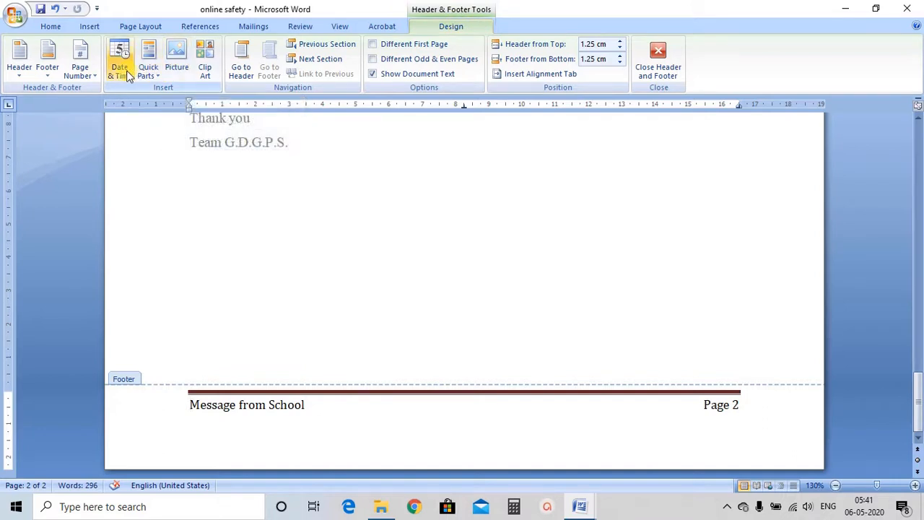
pyautogui.click(52, 75)
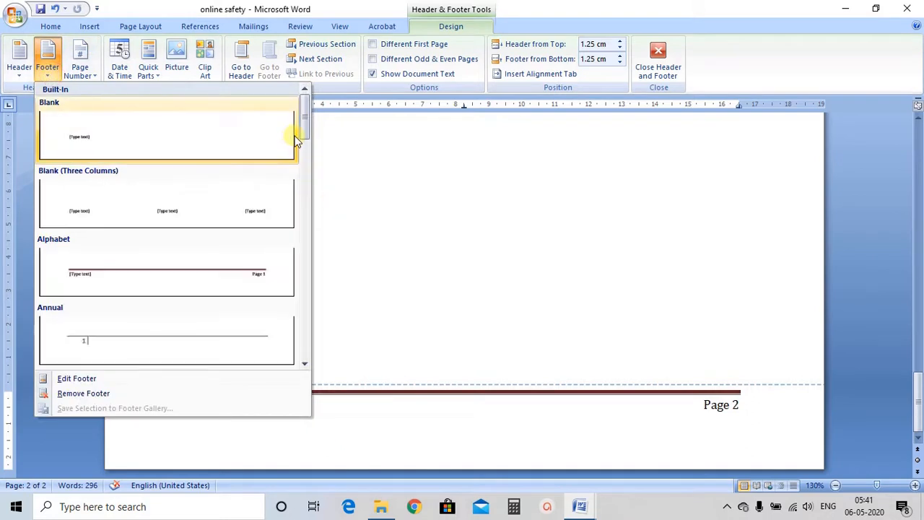
pyautogui.moveTo(304, 126); pyautogui.dragTo(311, 230)
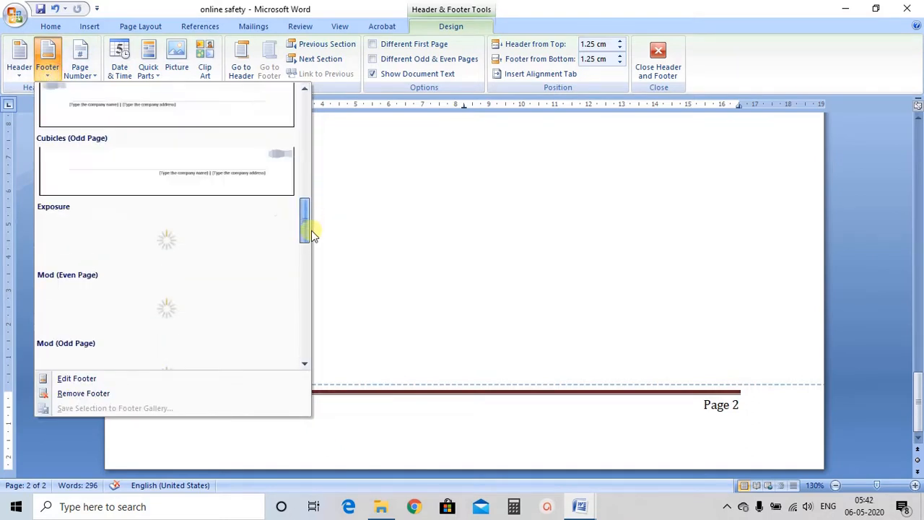
pyautogui.click(243, 184)
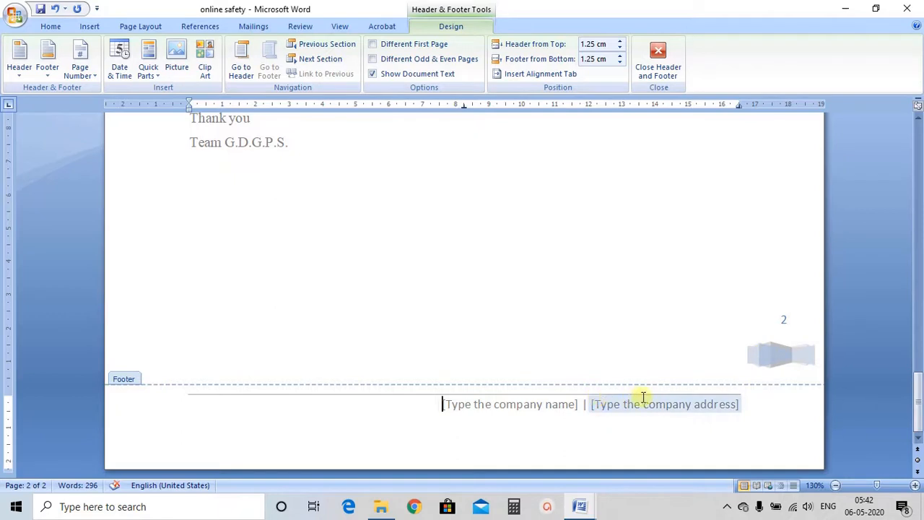
# Fill the footer's company name placeholder with "Microsoft" and enter the company's city and state in the address placeholder
pyautogui.click(524, 410)
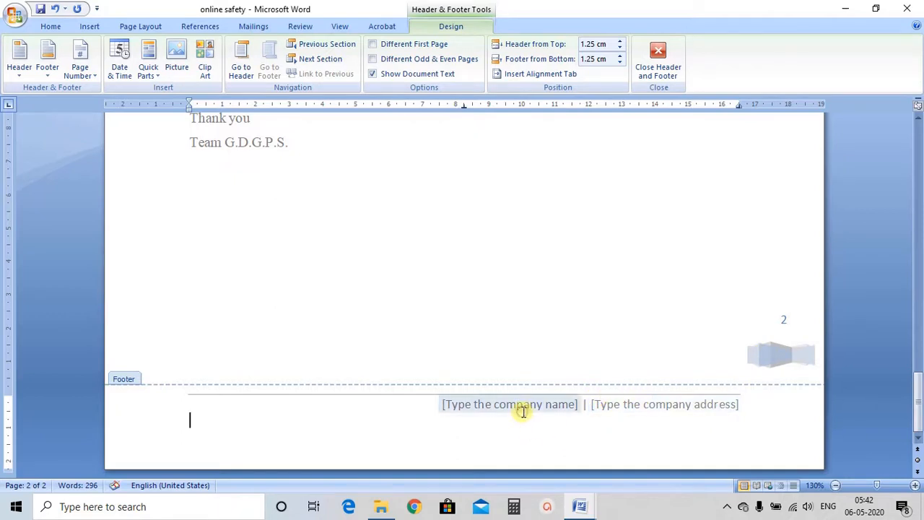
pyautogui.click(525, 410)
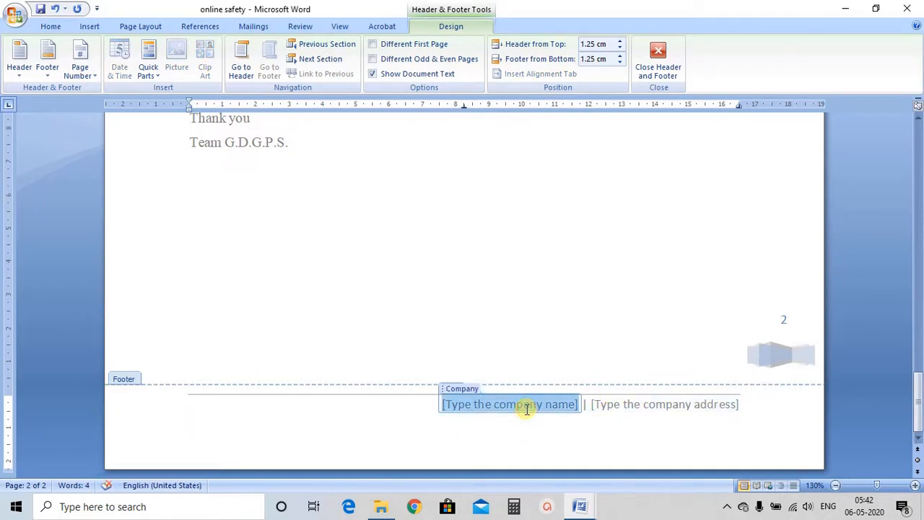
pyautogui.write('Mi')
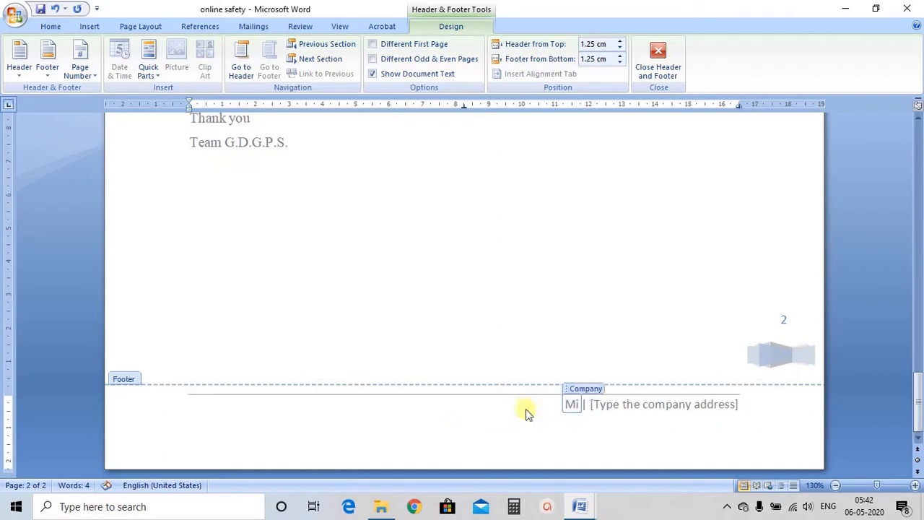
pyautogui.write('crosoft')
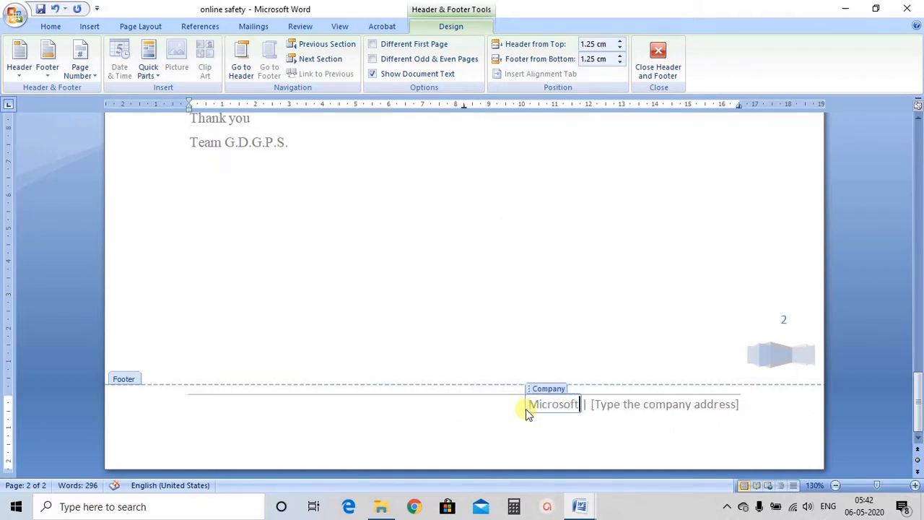
pyautogui.click(668, 411)
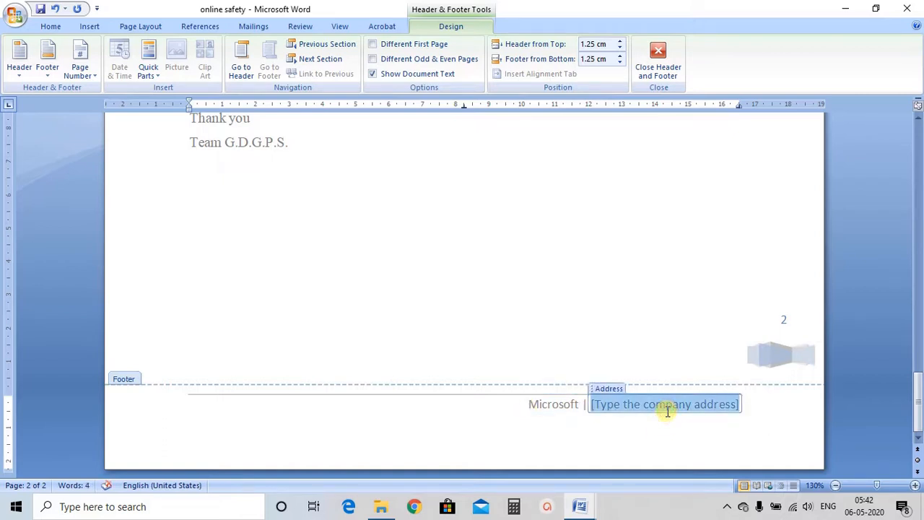
pyautogui.write('N')
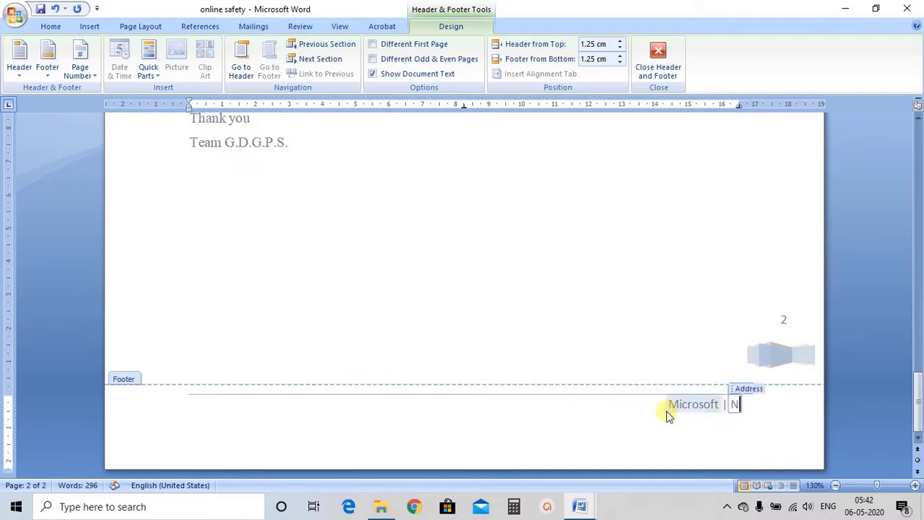
pyautogui.write('oida')
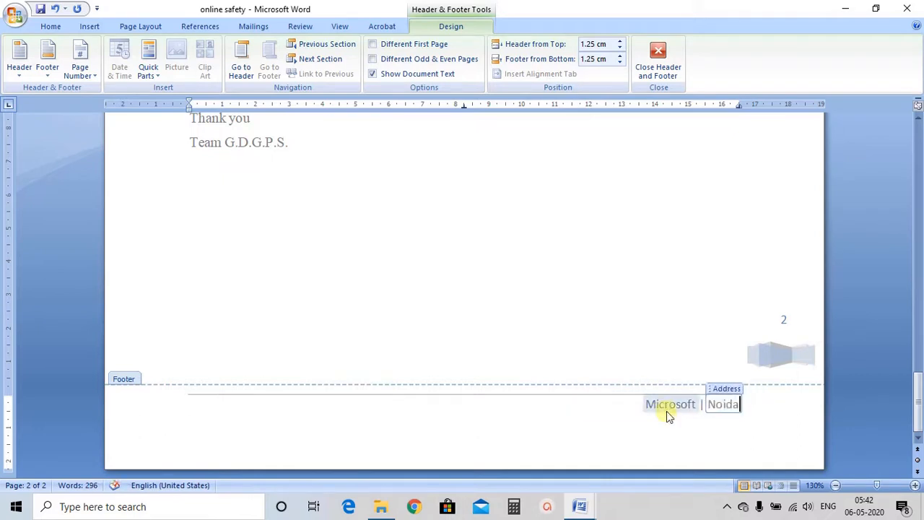
pyautogui.write(', Ut')
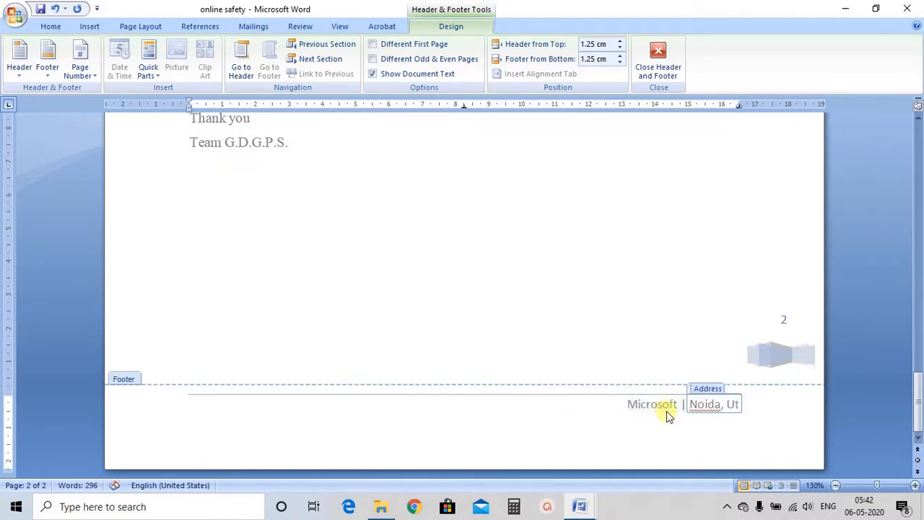
pyautogui.write('tarPradesh')
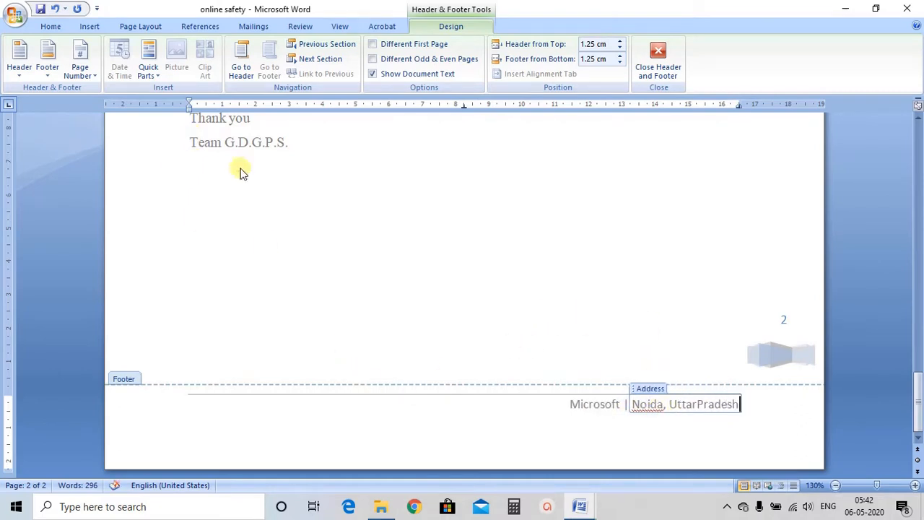
# Insert the GDGPSlogo3 JPG picture from the Desktop on the empty line below the footer text
pyautogui.click(307, 437)
pyautogui.doubleClick(307, 436)
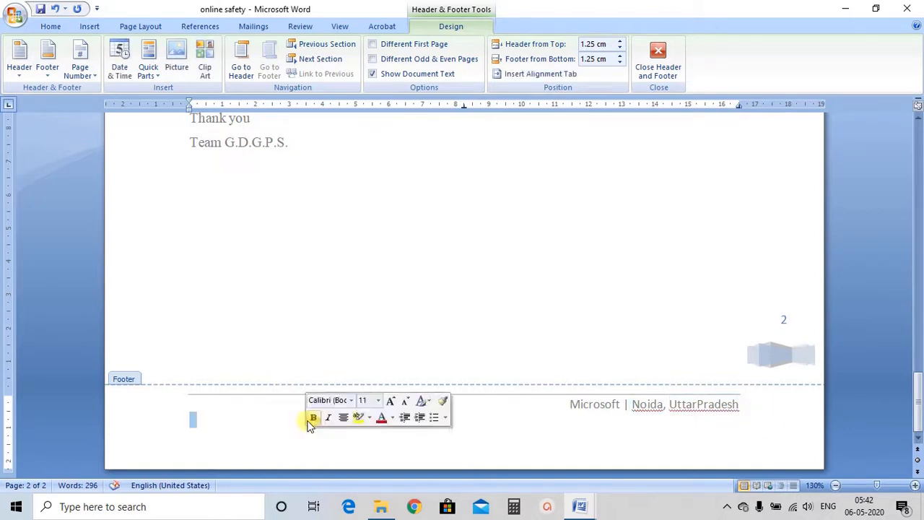
pyautogui.click(263, 418)
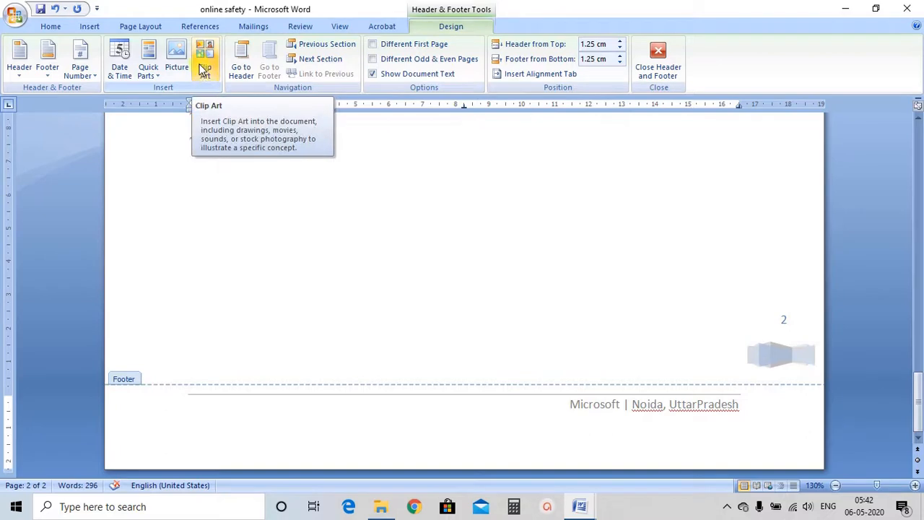
pyautogui.click(178, 65)
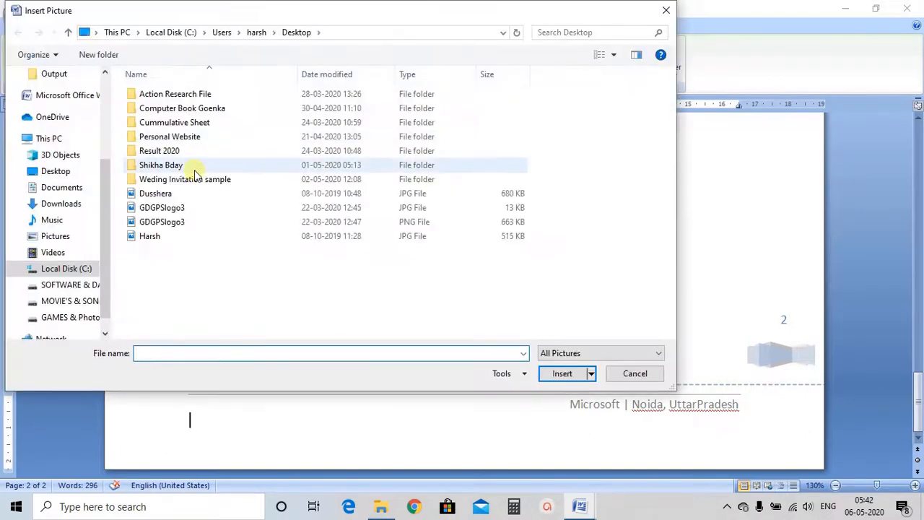
pyautogui.click(164, 209)
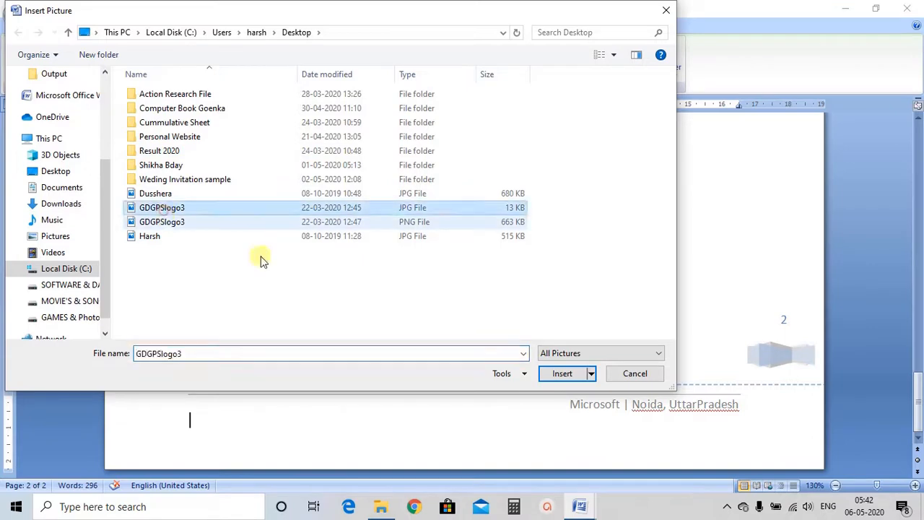
pyautogui.click(562, 374)
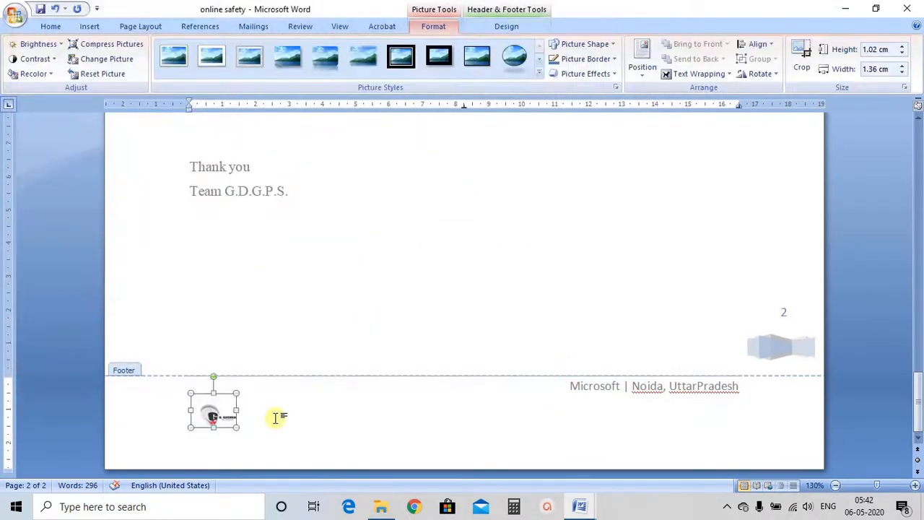
# Set the footer logo's text wrapping to Square, enlarge it to about 1.97 cm by 2.61 cm, and return to the body text
pyautogui.click(699, 73)
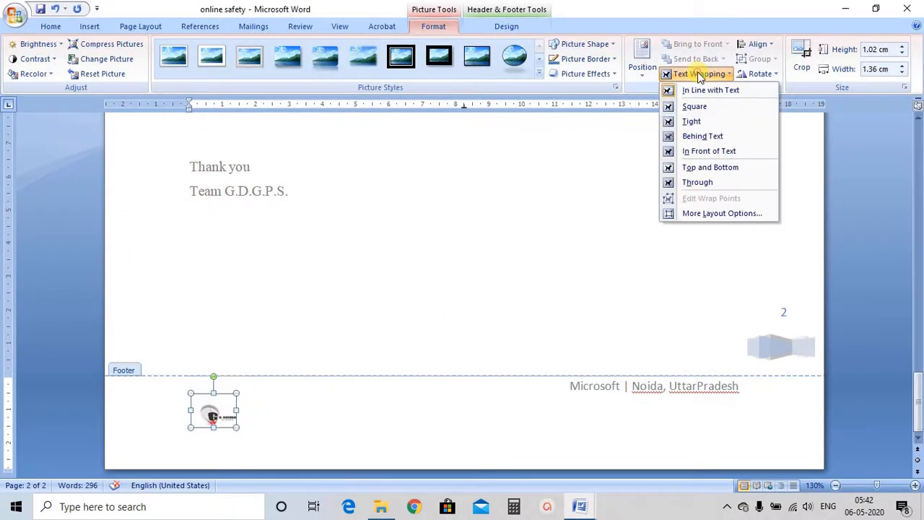
pyautogui.click(695, 107)
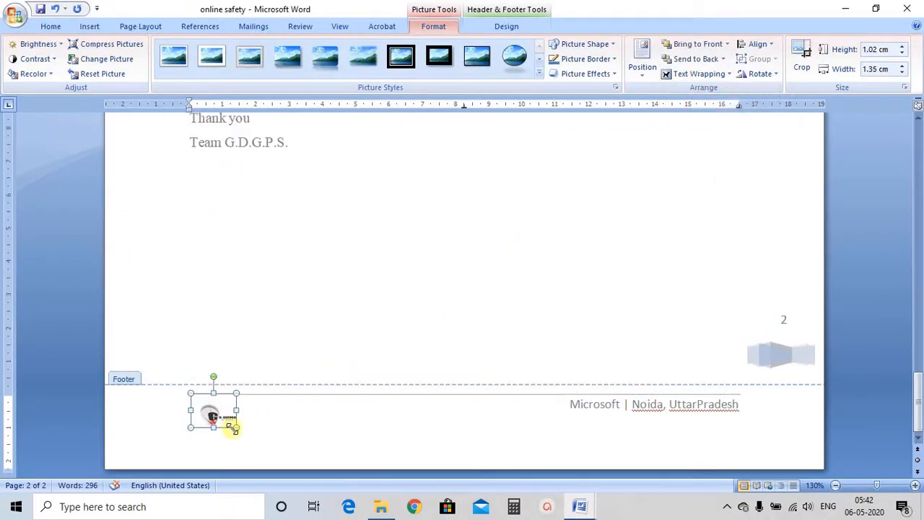
pyautogui.moveTo(235, 428)
pyautogui.mouseDown()
pyautogui.moveTo(278, 444)
pyautogui.moveTo(235, 428)
pyautogui.mouseUp()
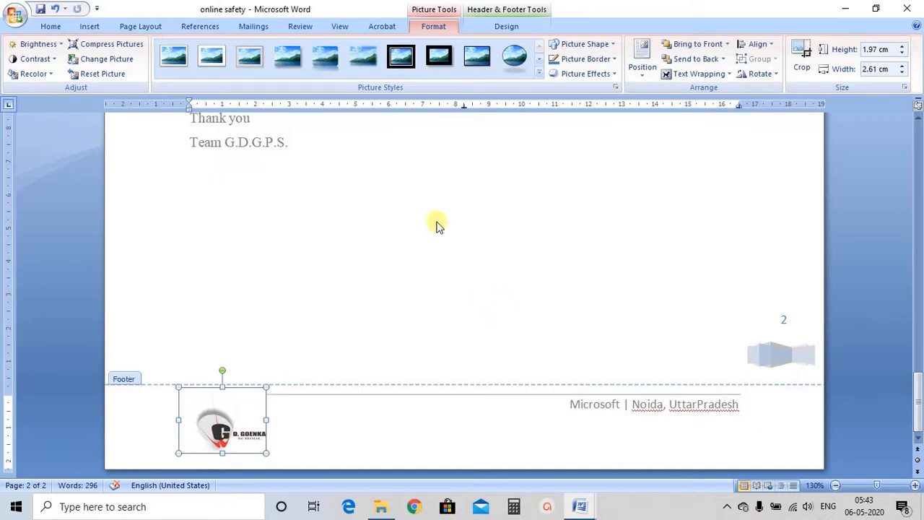
pyautogui.press('Escape')
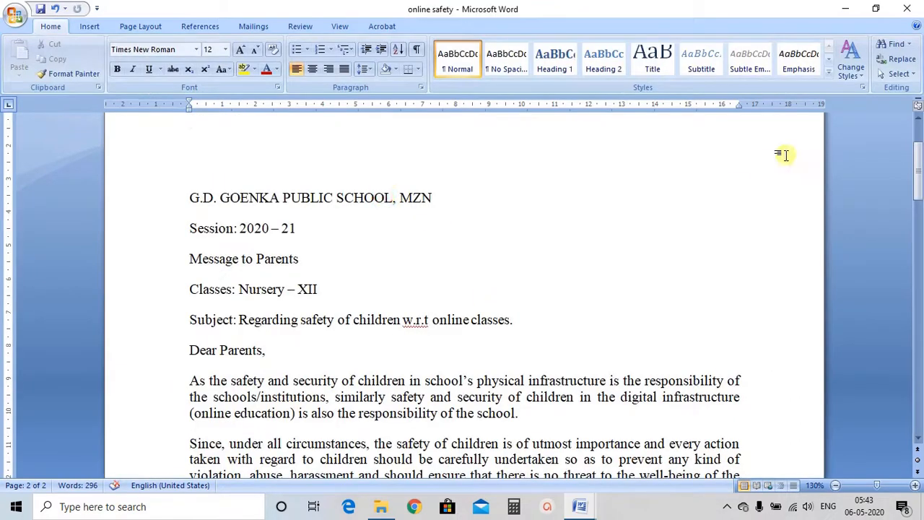
# Examine the header and footer across both pages, switching between header, footer and body text editing
pyautogui.moveTo(918, 176); pyautogui.dragTo(920, 413)
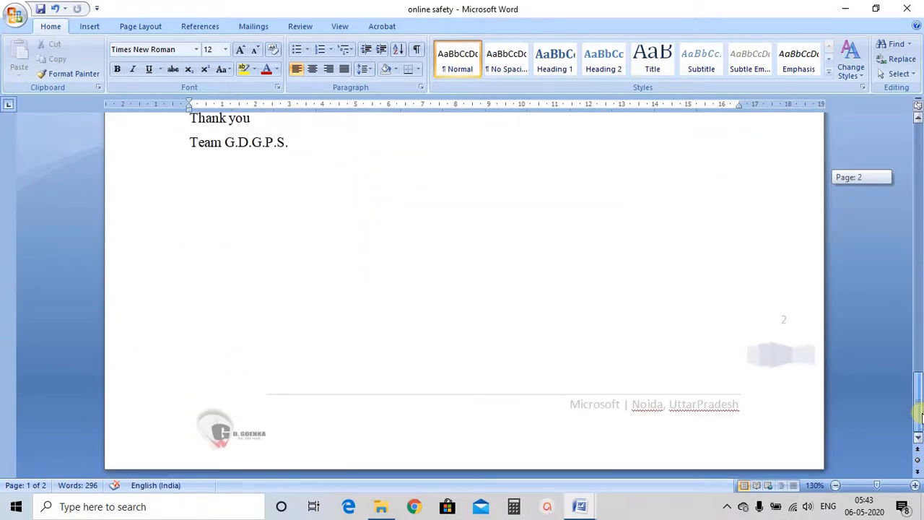
pyautogui.moveTo(920, 418); pyautogui.dragTo(920, 166)
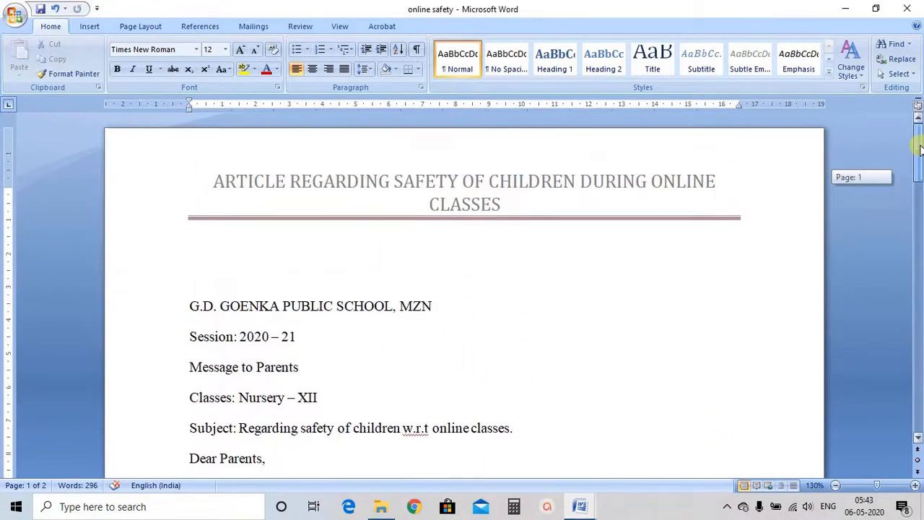
pyautogui.click(579, 313)
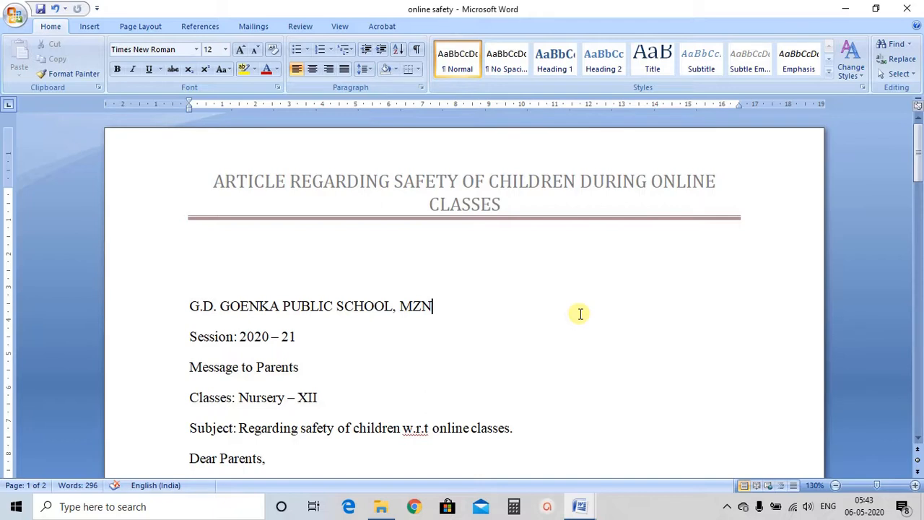
pyautogui.doubleClick(483, 181)
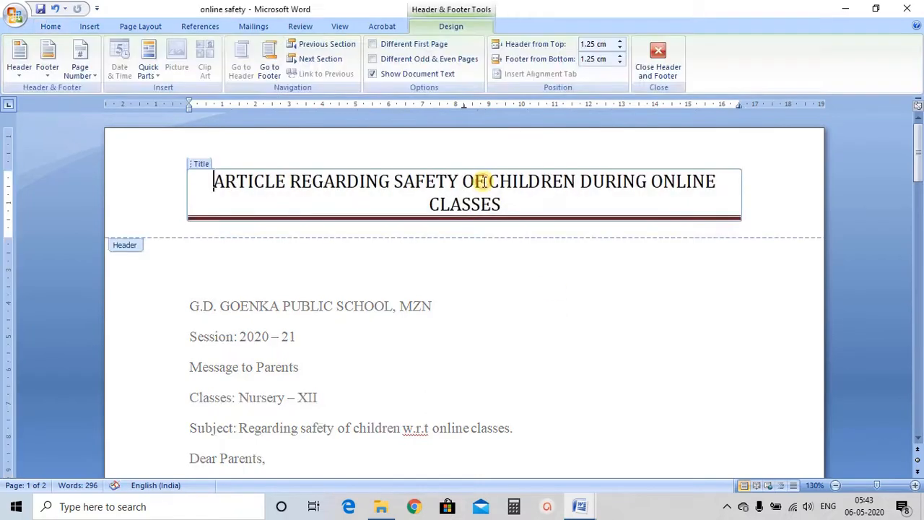
pyautogui.doubleClick(613, 290)
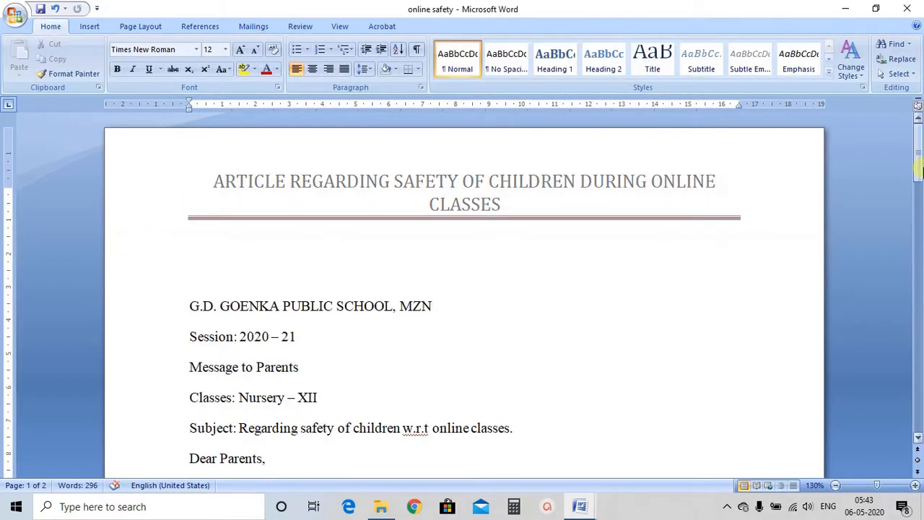
pyautogui.moveTo(918, 148); pyautogui.dragTo(532, 244)
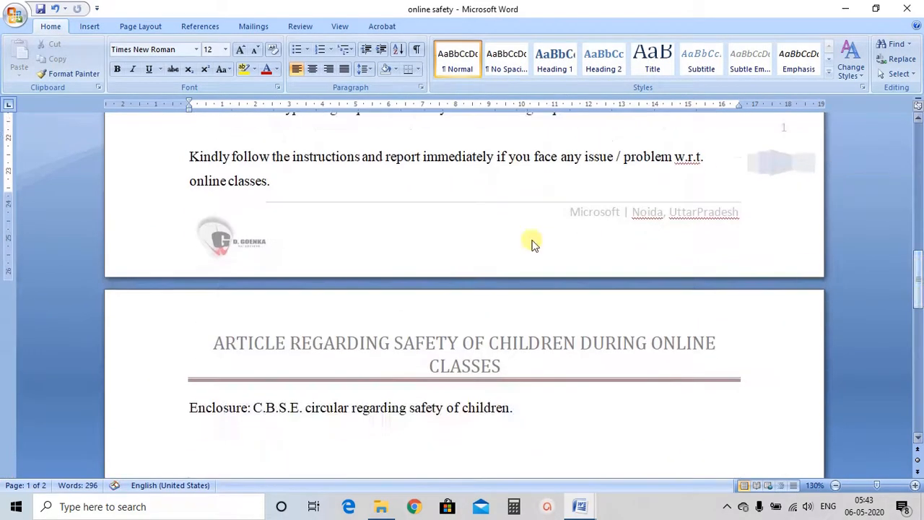
pyautogui.doubleClick(472, 227)
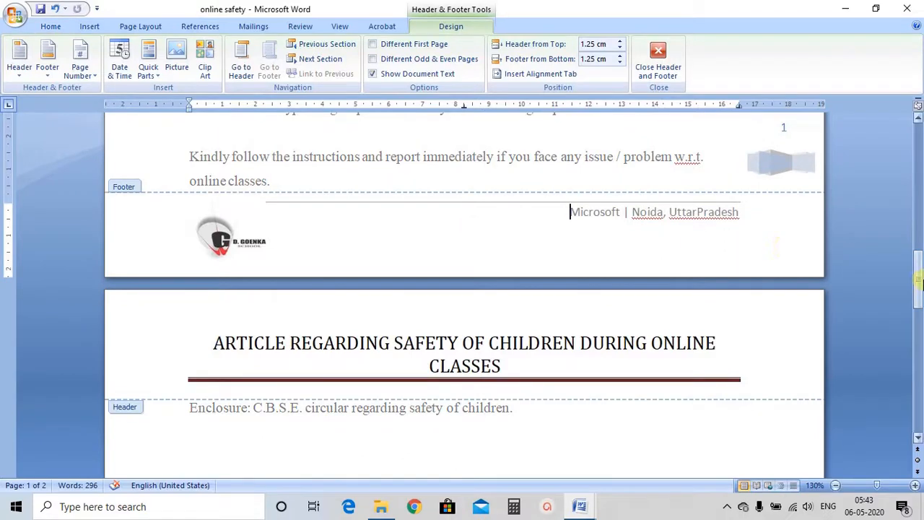
pyautogui.moveTo(918, 281); pyautogui.dragTo(919, 249)
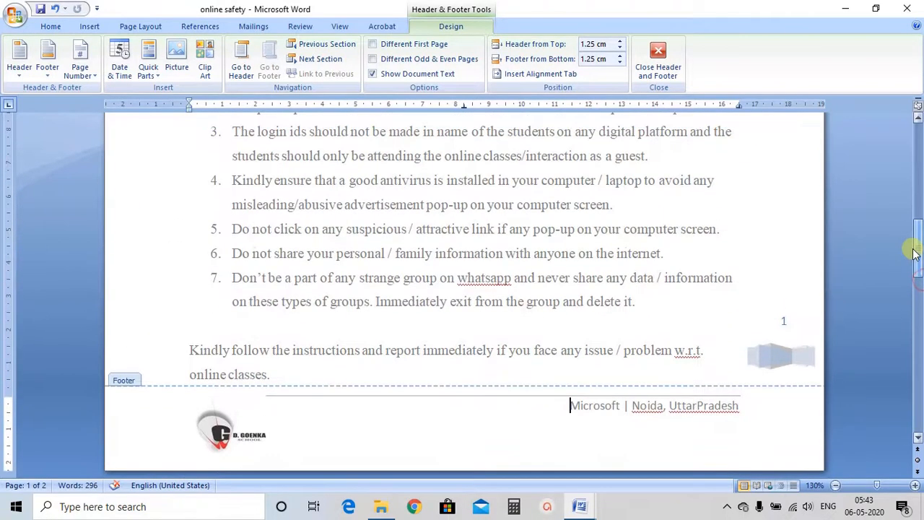
pyautogui.doubleClick(405, 197)
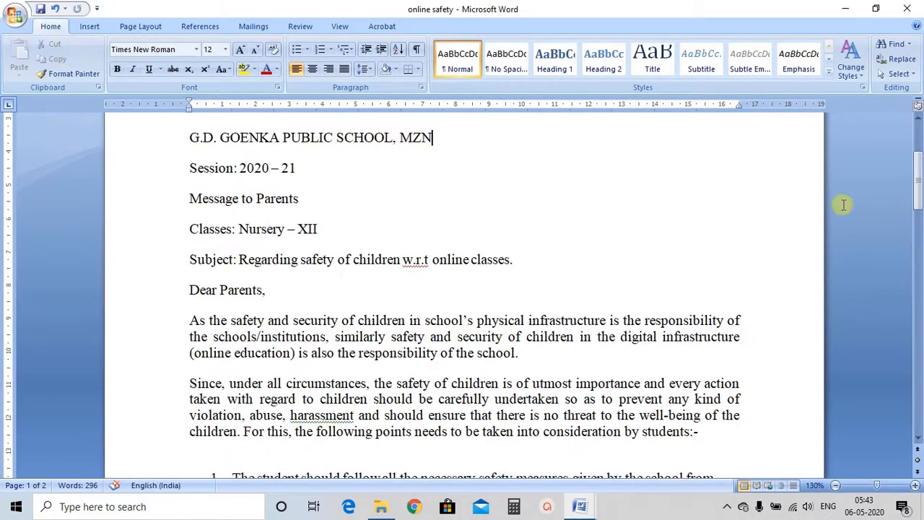
pyautogui.moveTo(919, 168); pyautogui.dragTo(919, 135)
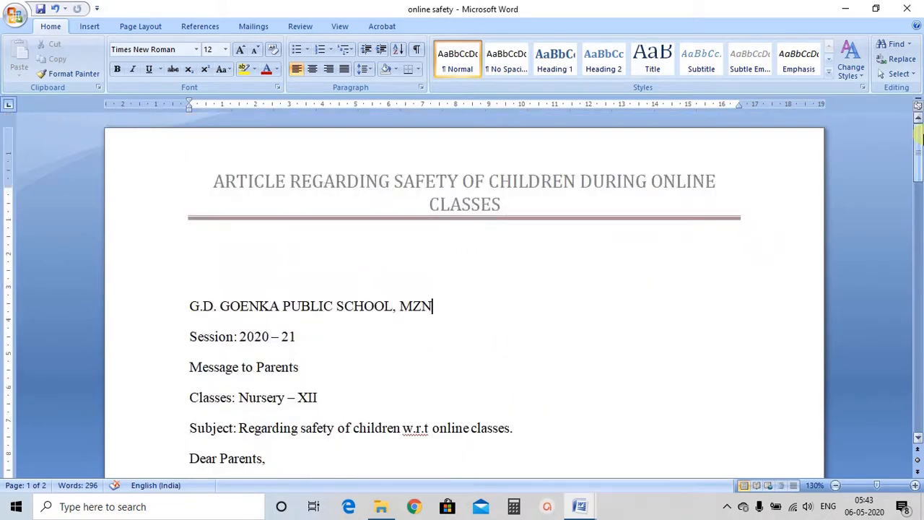